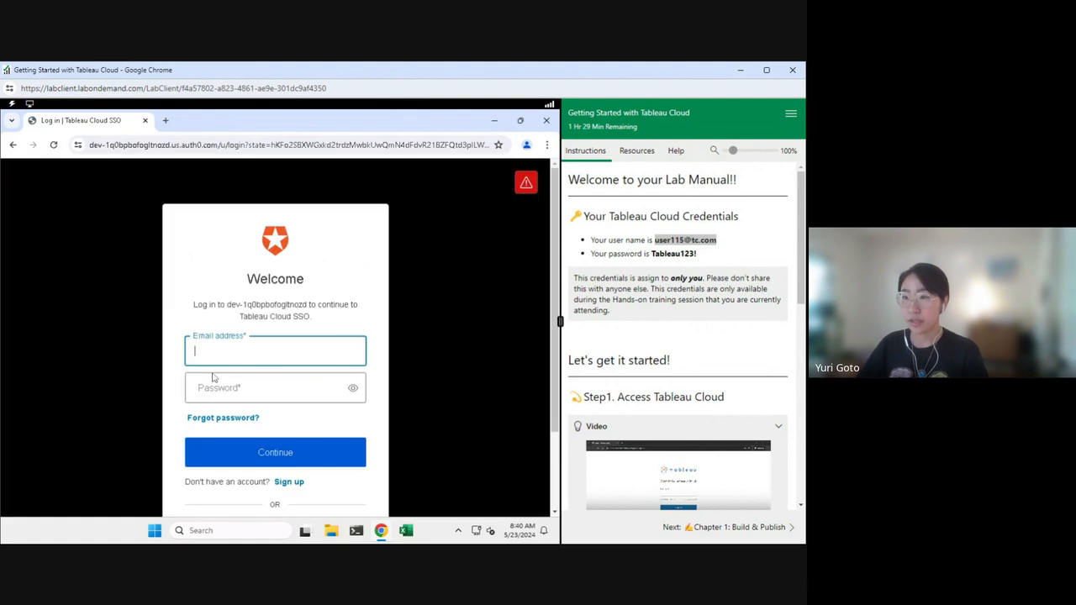
Step: Sign in to Tableau Cloud with the lab account e-mail and password
click(231, 352)
key(ctrl+v)
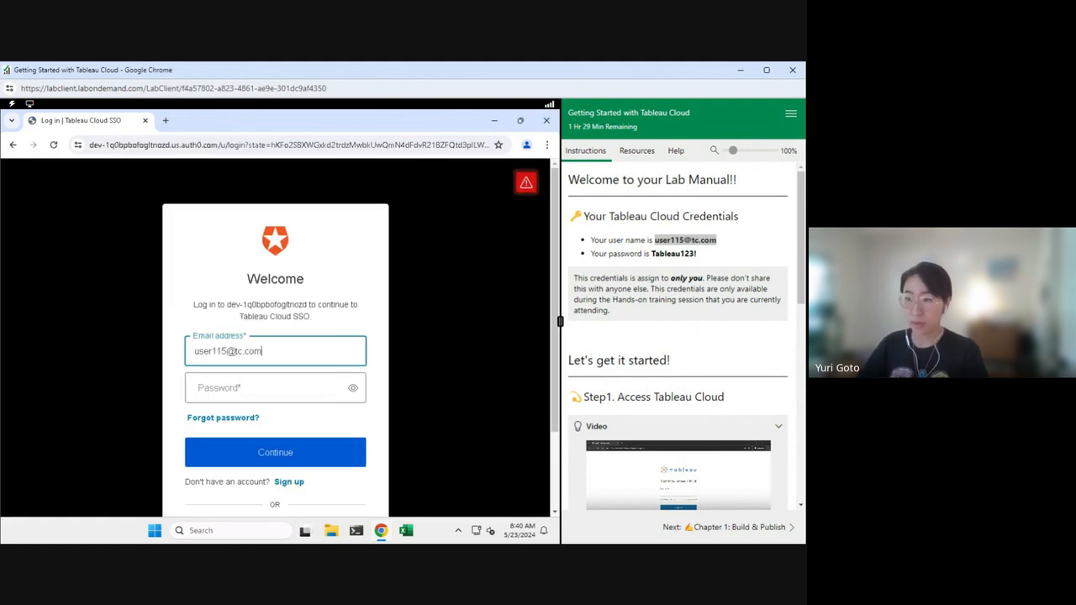
key(Tab)
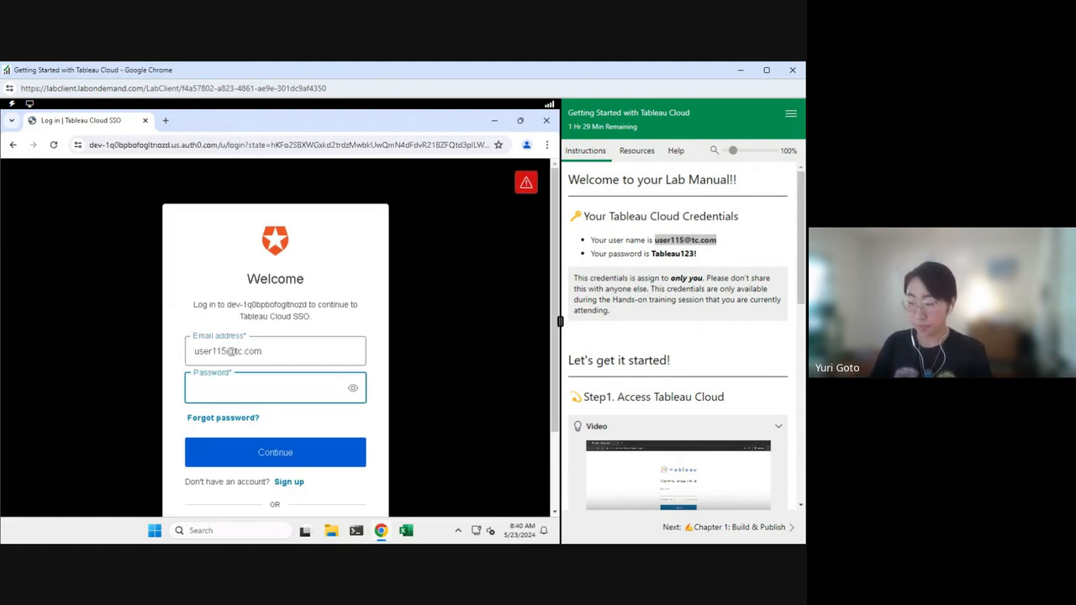
text(Tableau123!)
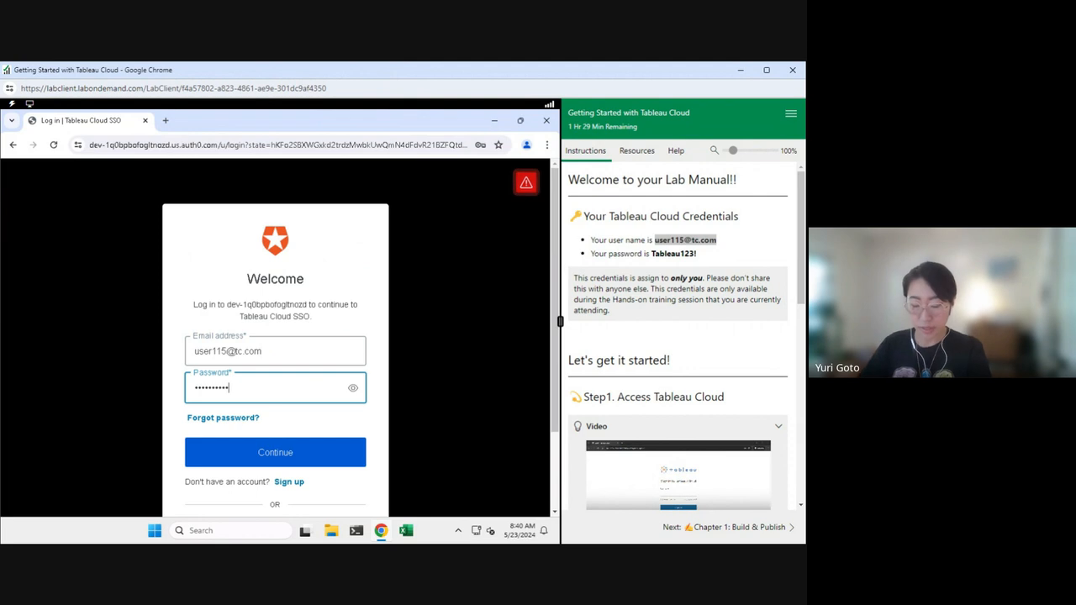
click(353, 394)
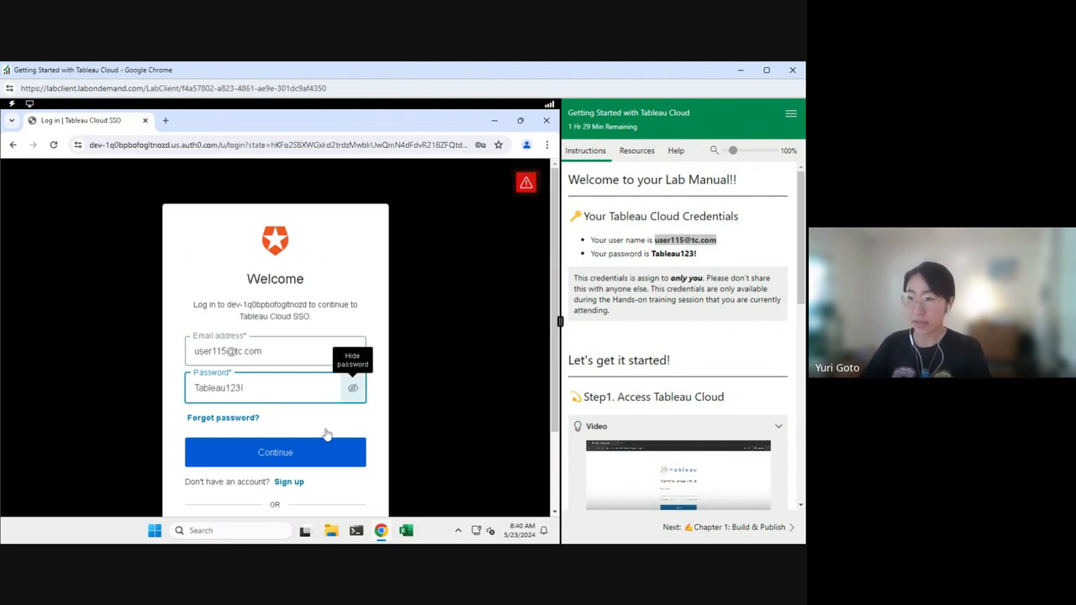
click(311, 456)
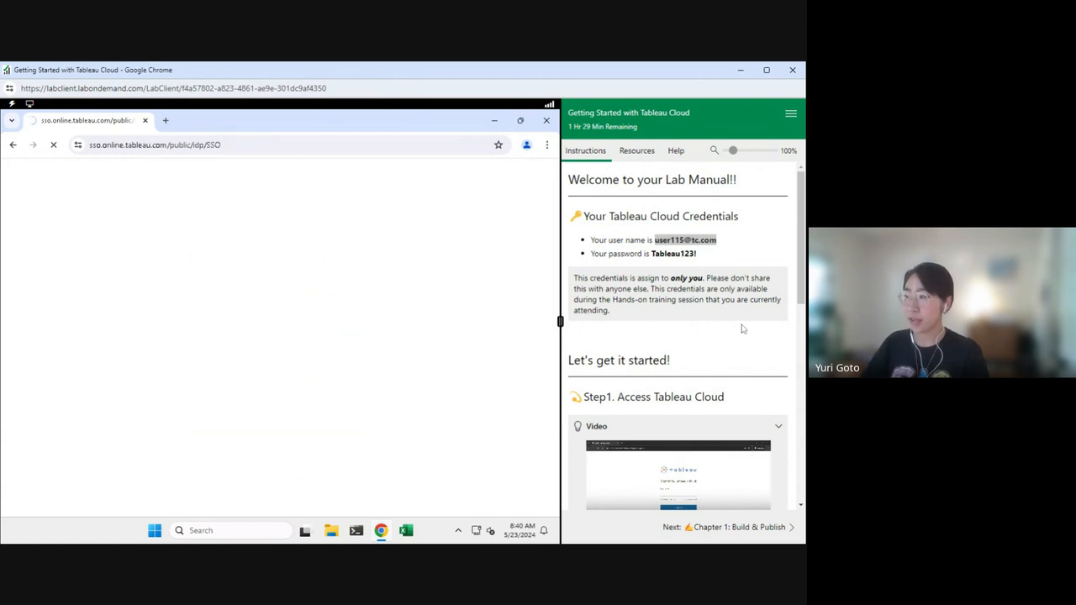
Step: Search the site for '115' and open the 115 project
drag(790, 302, 791, 516)
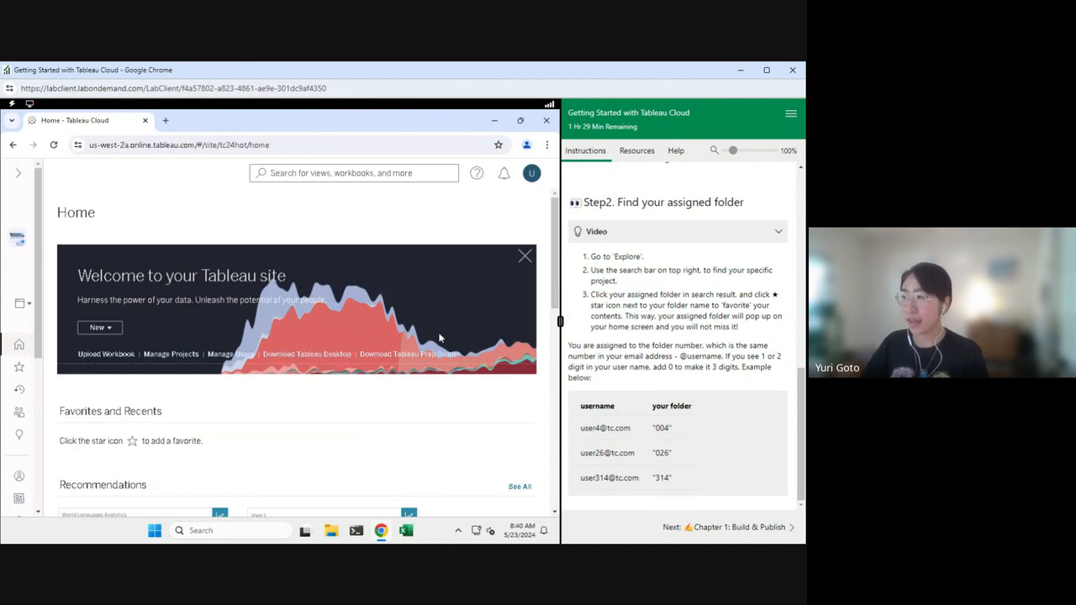
scroll(677, 336, up, 8)
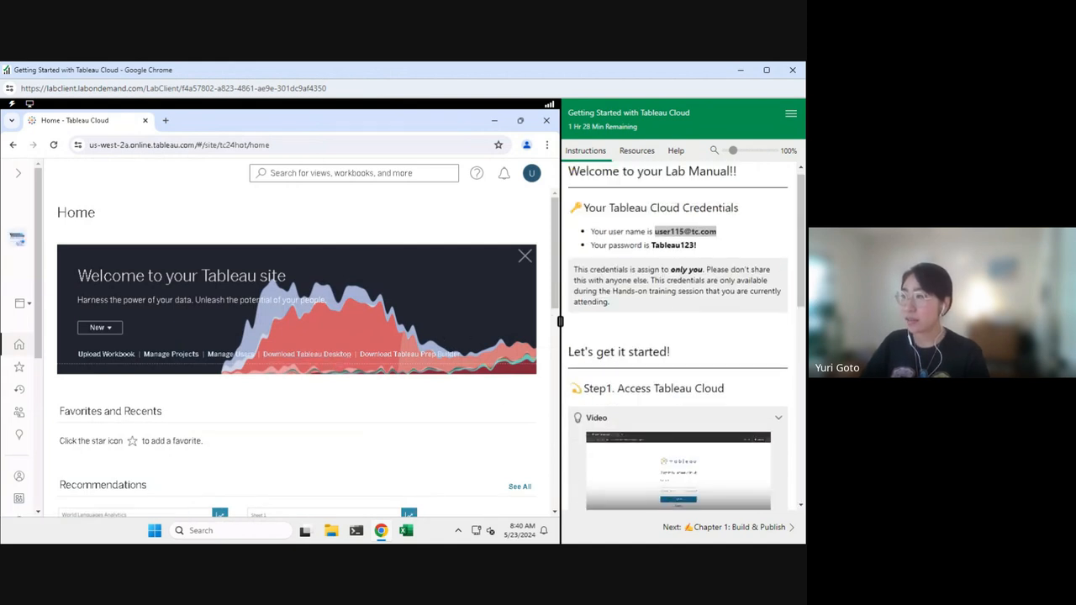
click(336, 174)
text(115)
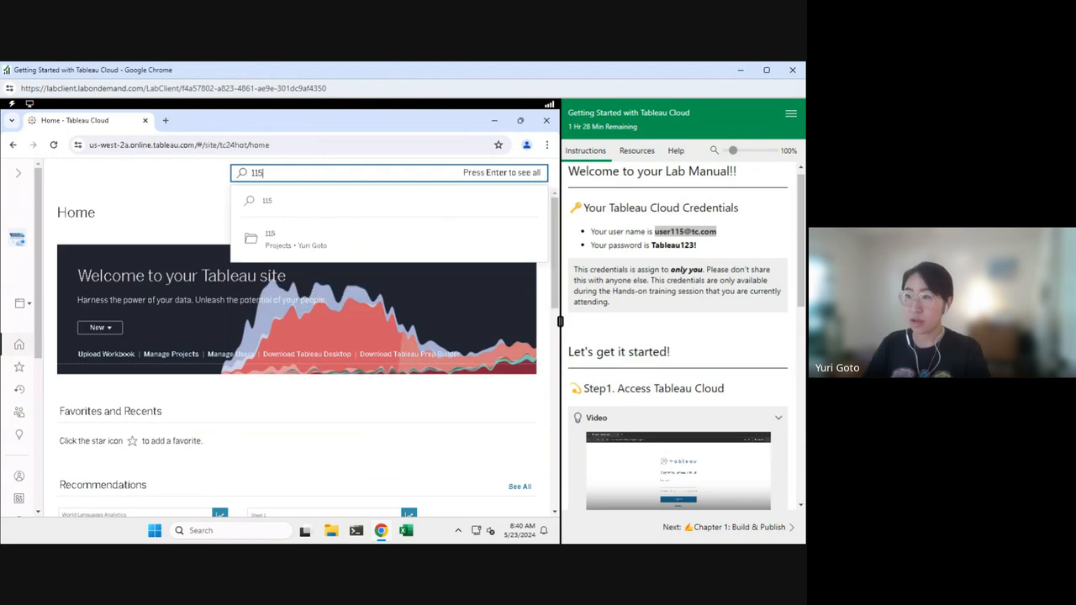
key(Return)
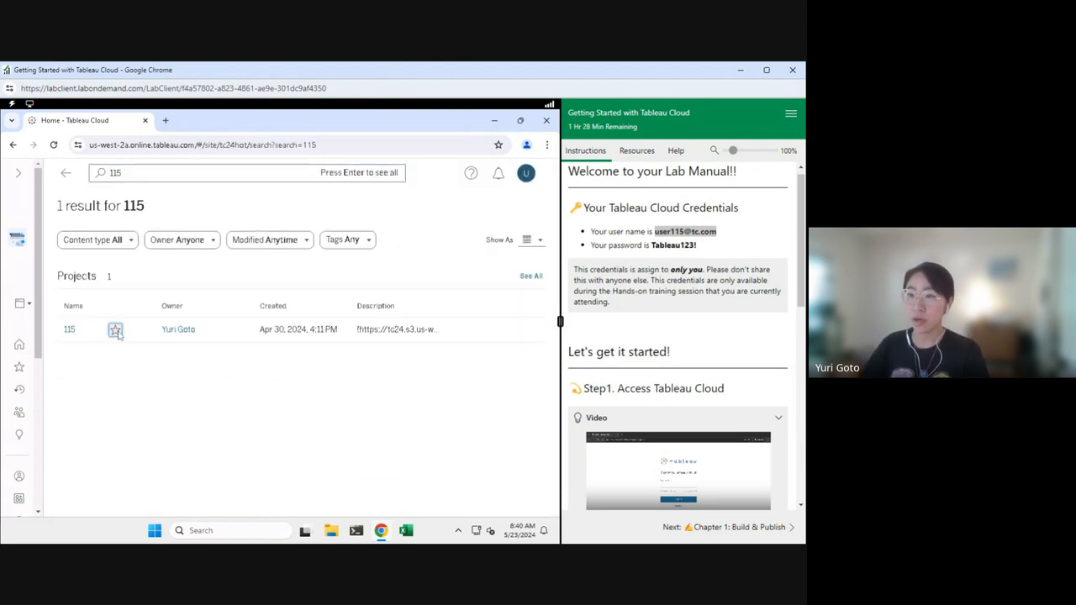
click(70, 330)
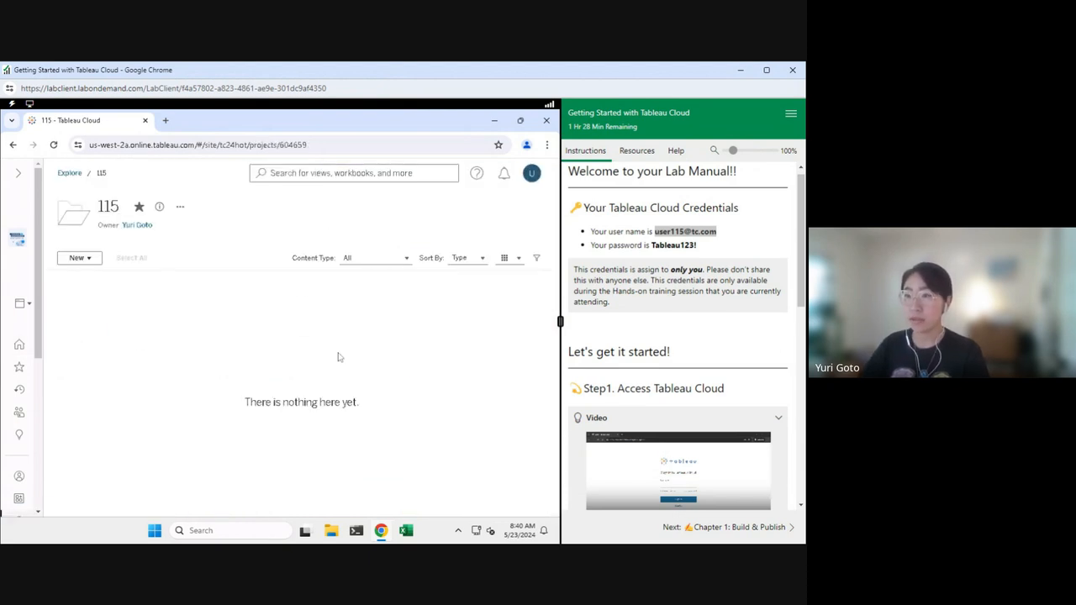
click(740, 530)
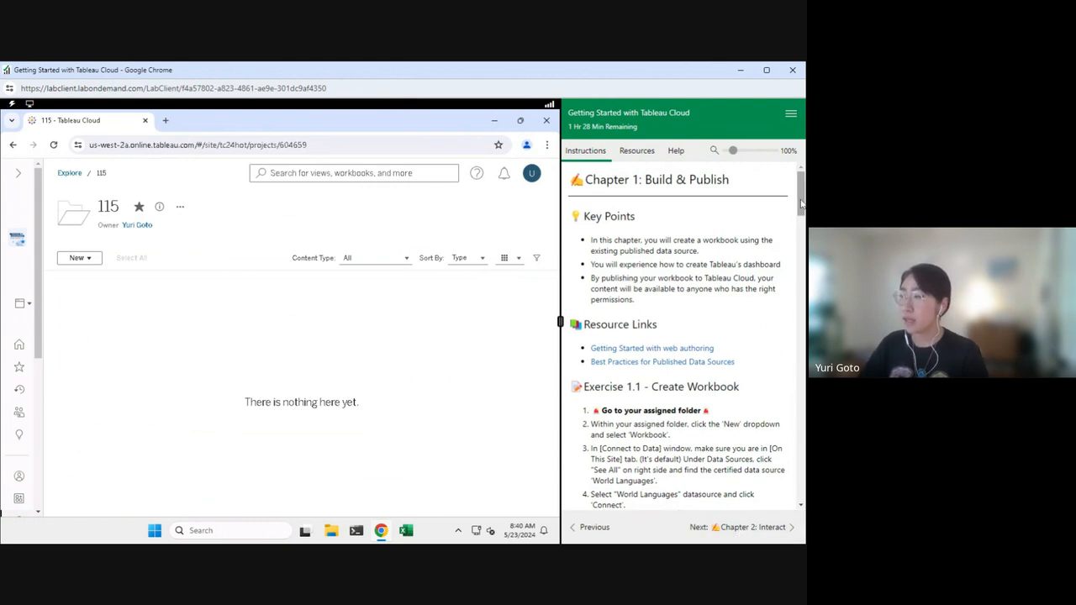
Step: Create a new workbook in project 115 connected to the World Languages data source
drag(801, 206, 801, 230)
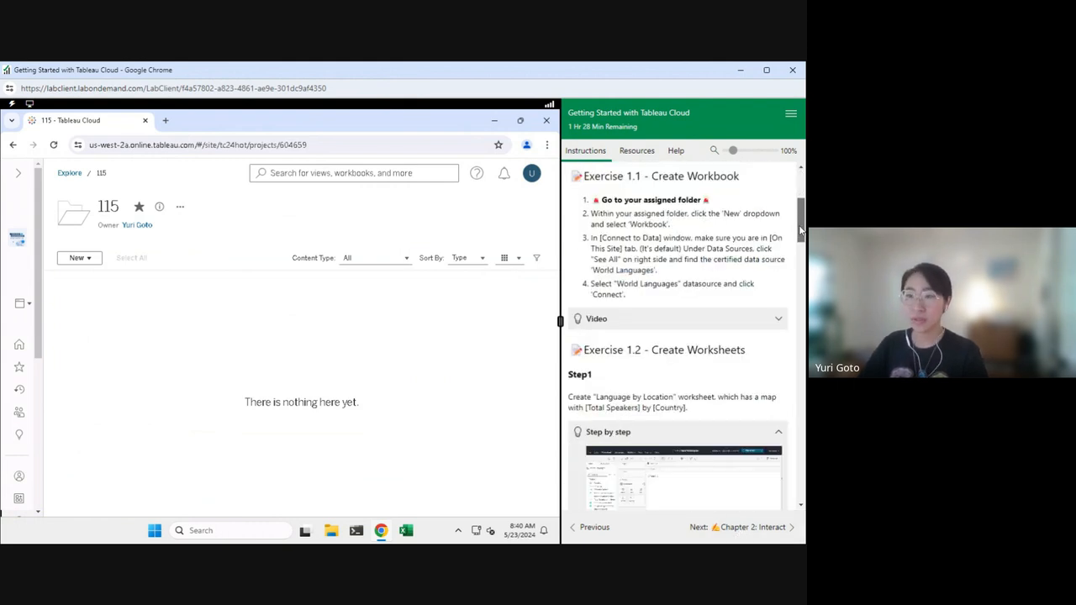
click(74, 258)
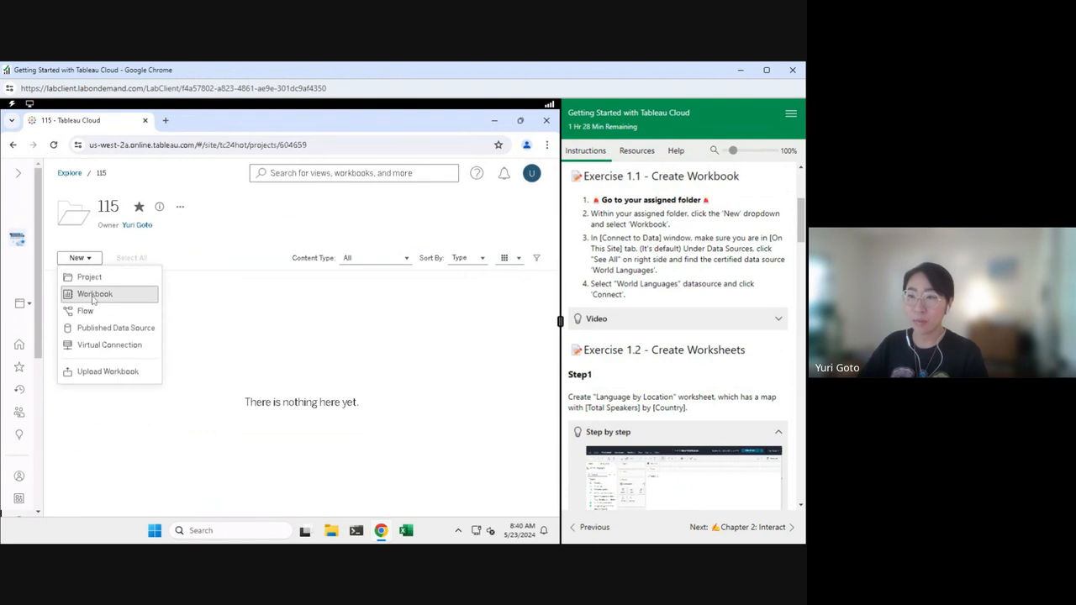
click(93, 295)
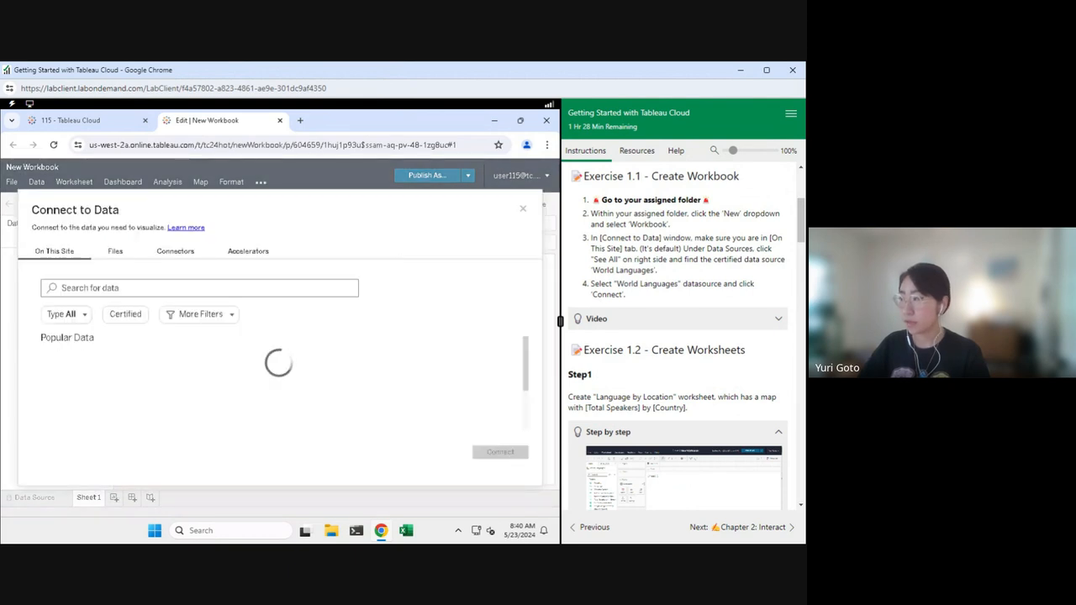
click(767, 69)
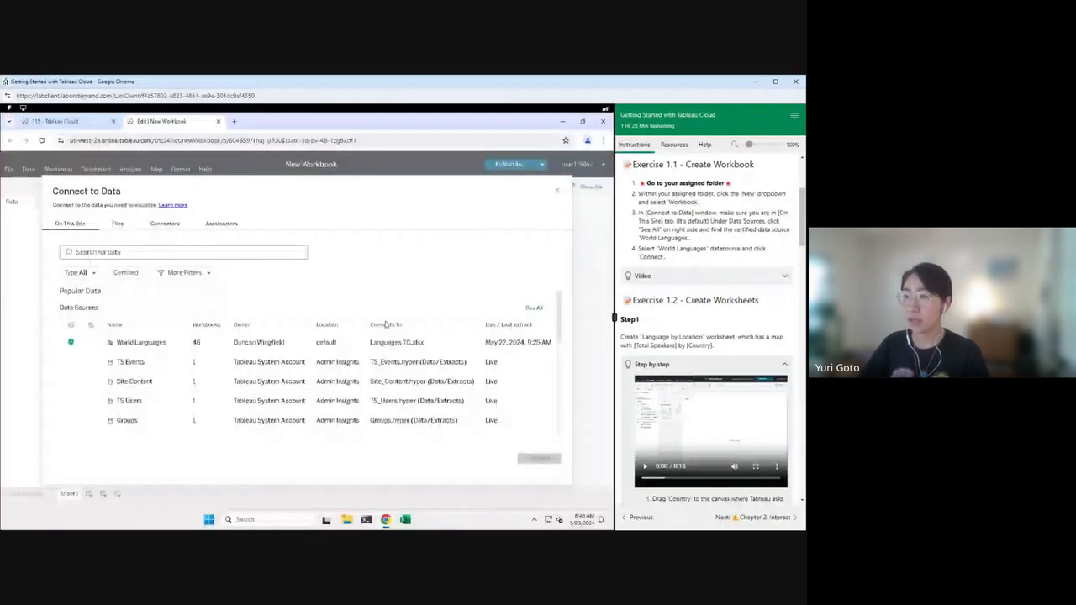
click(140, 347)
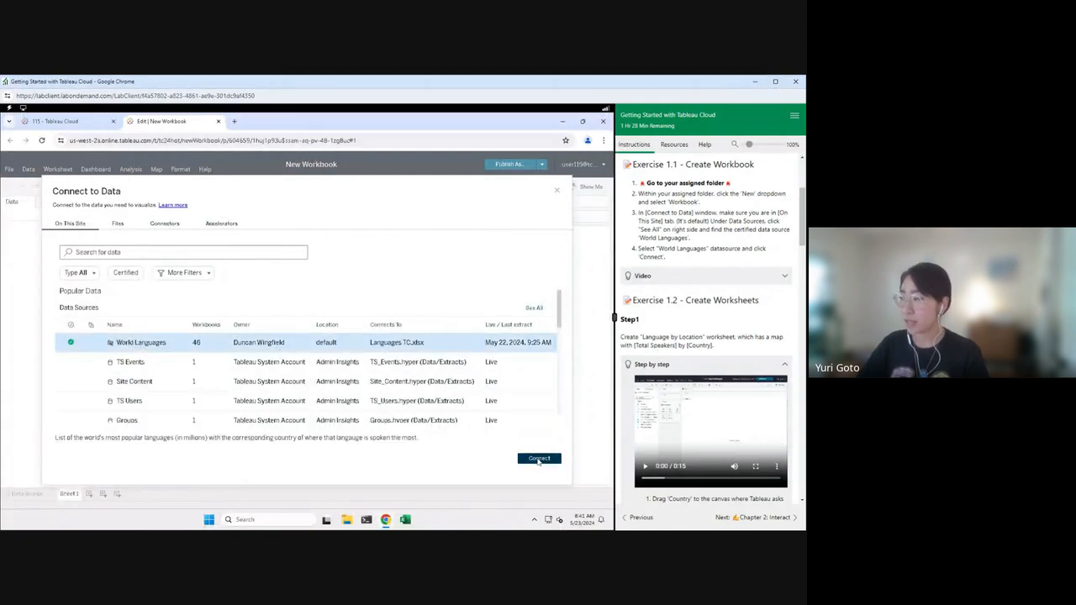
click(539, 459)
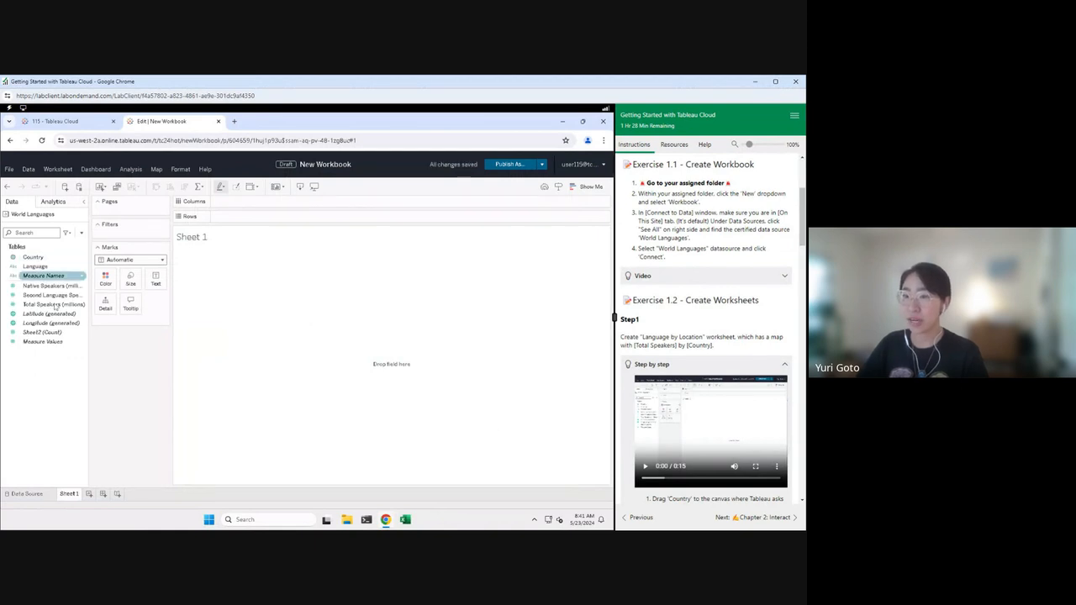
Step: Map the countries with circles sized by Total Speakers (millions)
click(36, 260)
double_click(35, 261)
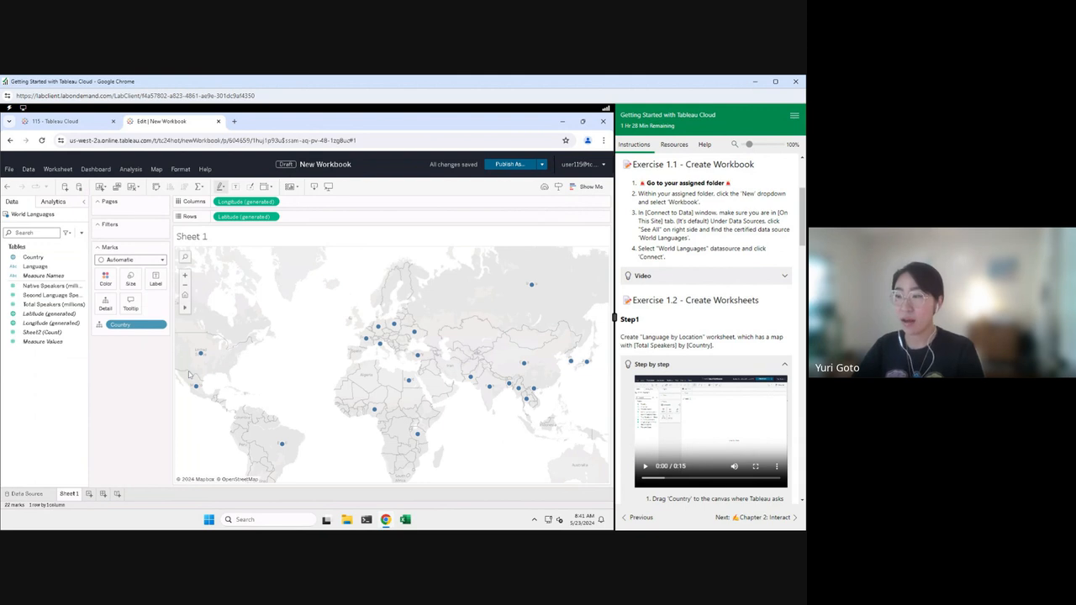
click(41, 305)
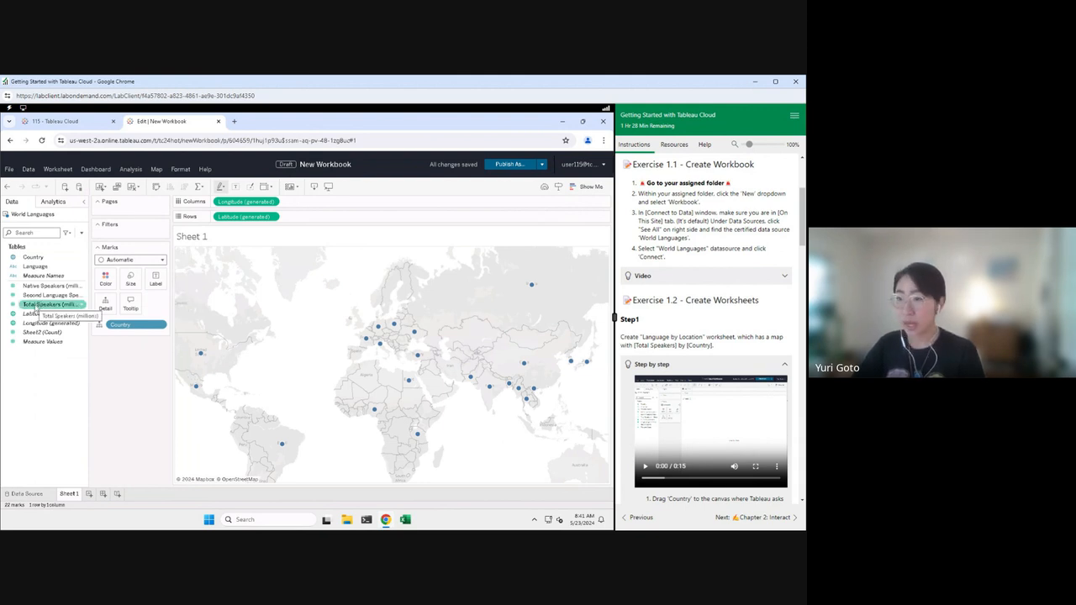
drag(37, 309, 128, 284)
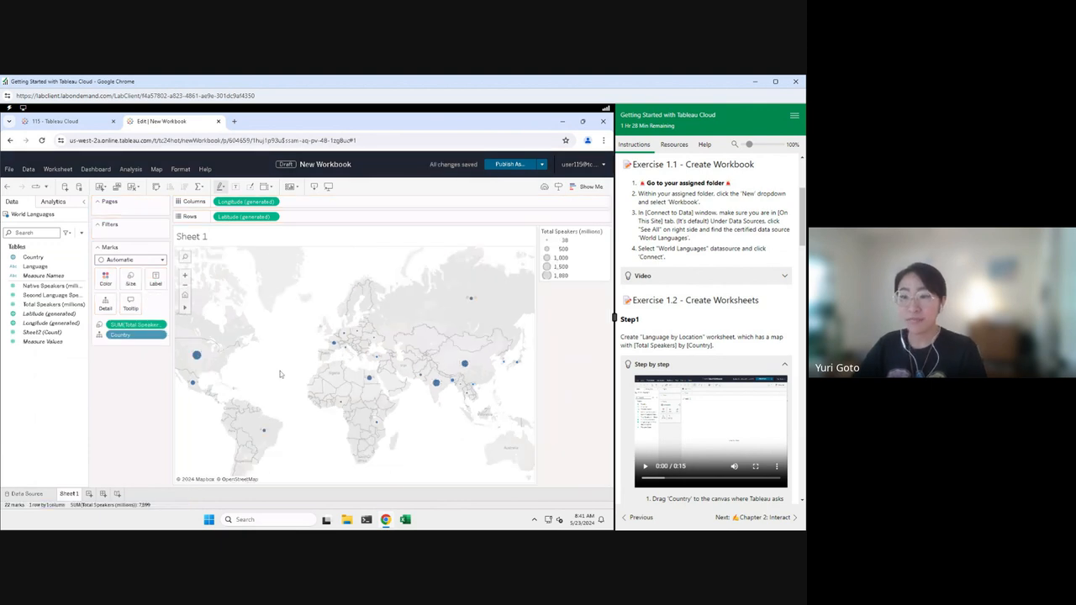
scroll(711, 328, down, 3)
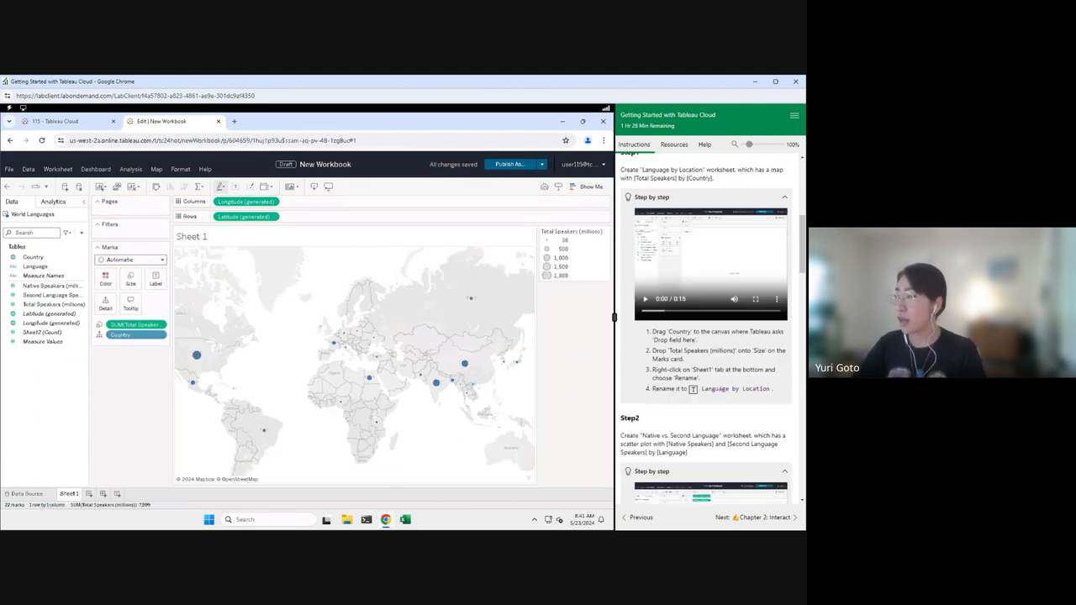
Step: Rename Sheet 1 to 'Language by Location'
right_click(68, 493)
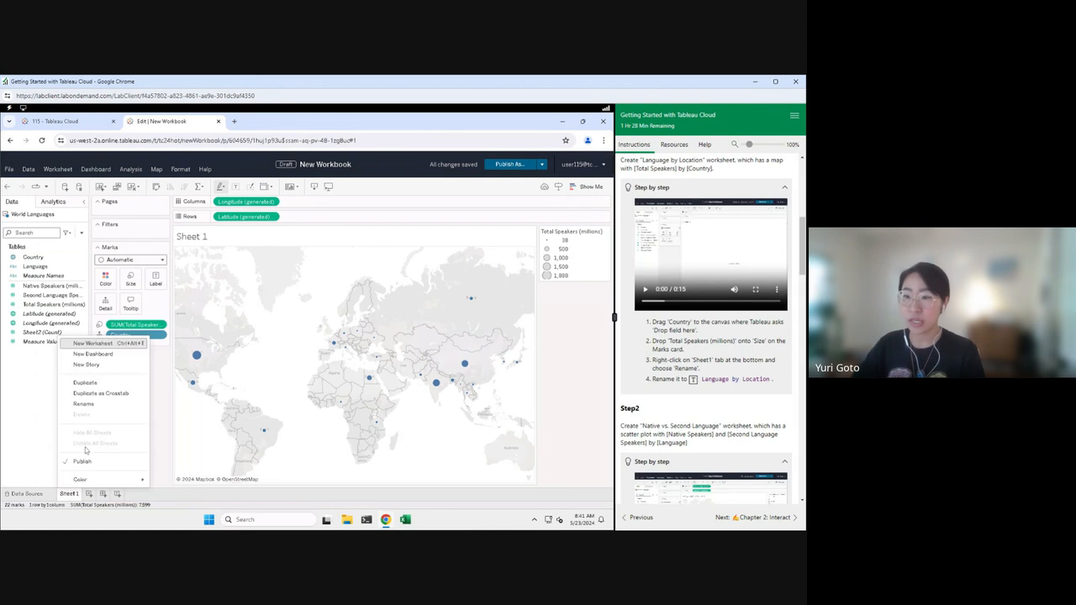
click(83, 404)
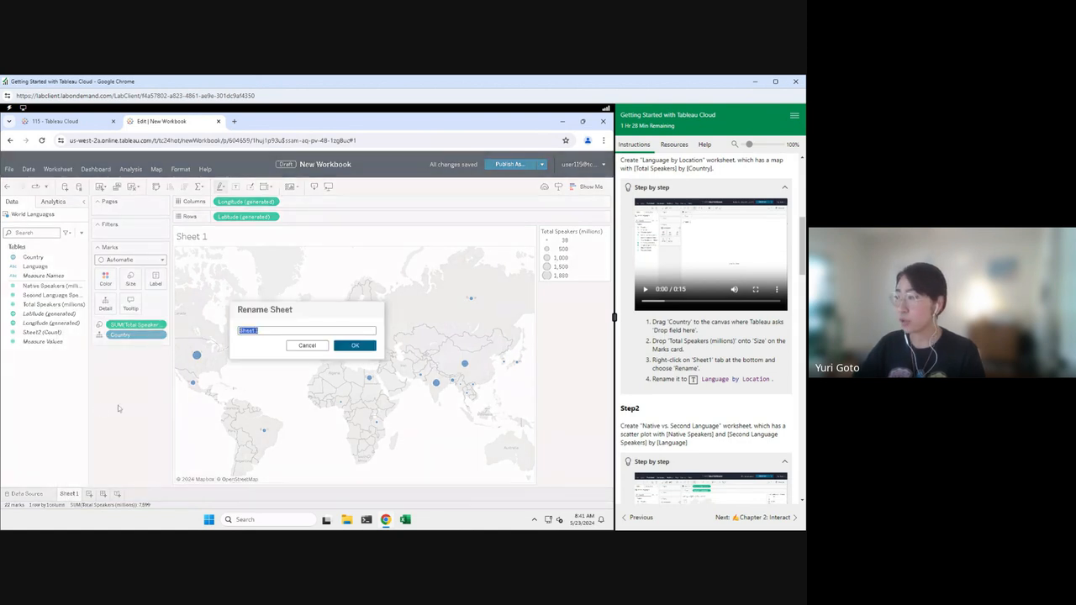
click(692, 379)
click(354, 345)
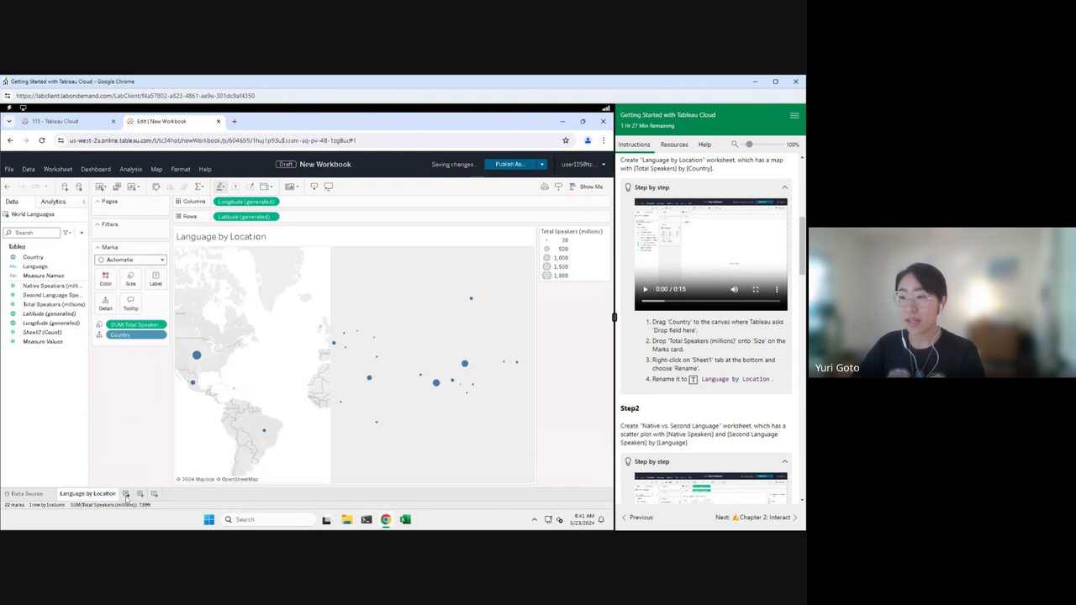
Step: On a new sheet, scatter Native vs. Second Language Speakers (millions) by Language
click(126, 494)
scroll(706, 327, down, 5)
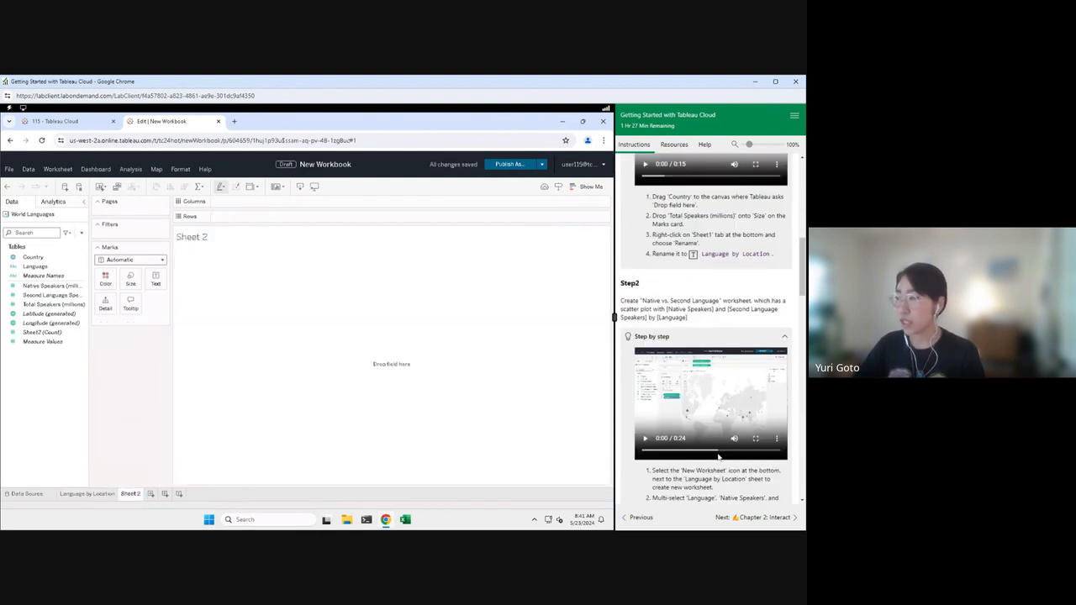
scroll(713, 329, down, 1)
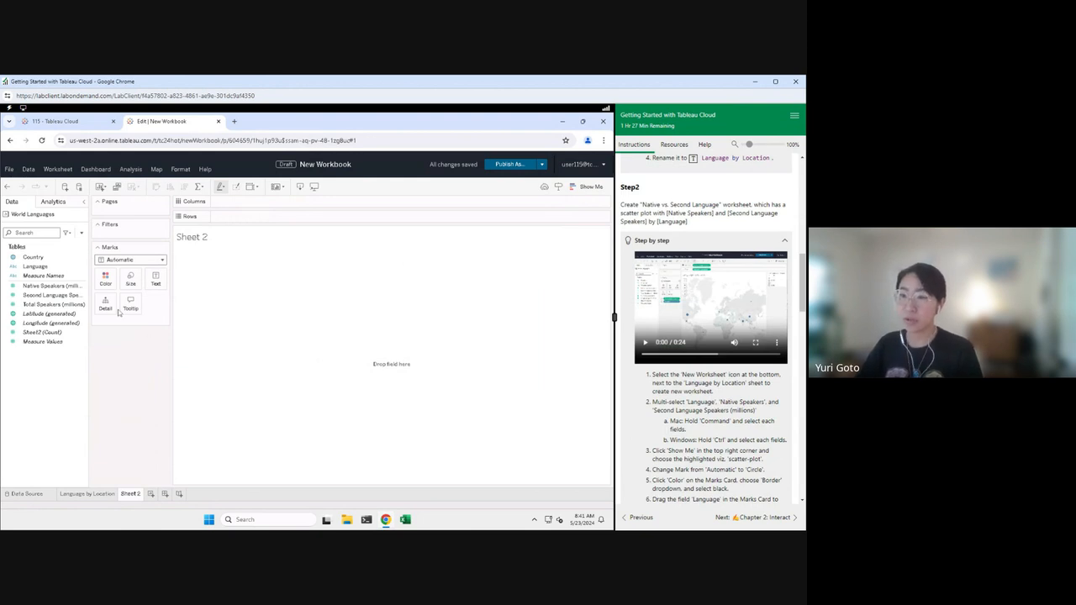
click(55, 295)
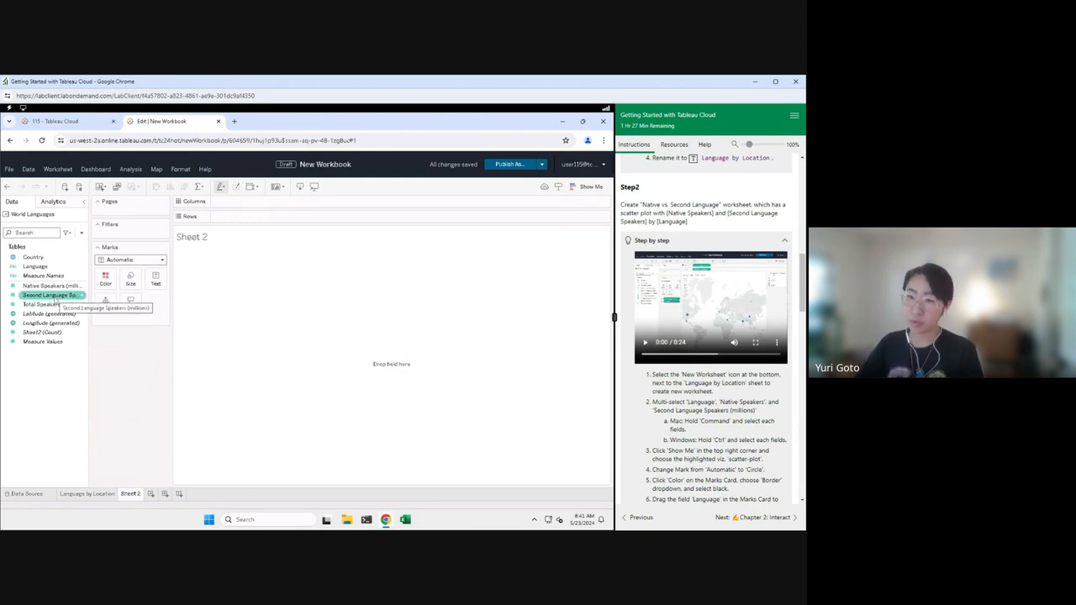
ctrl+click(53, 286)
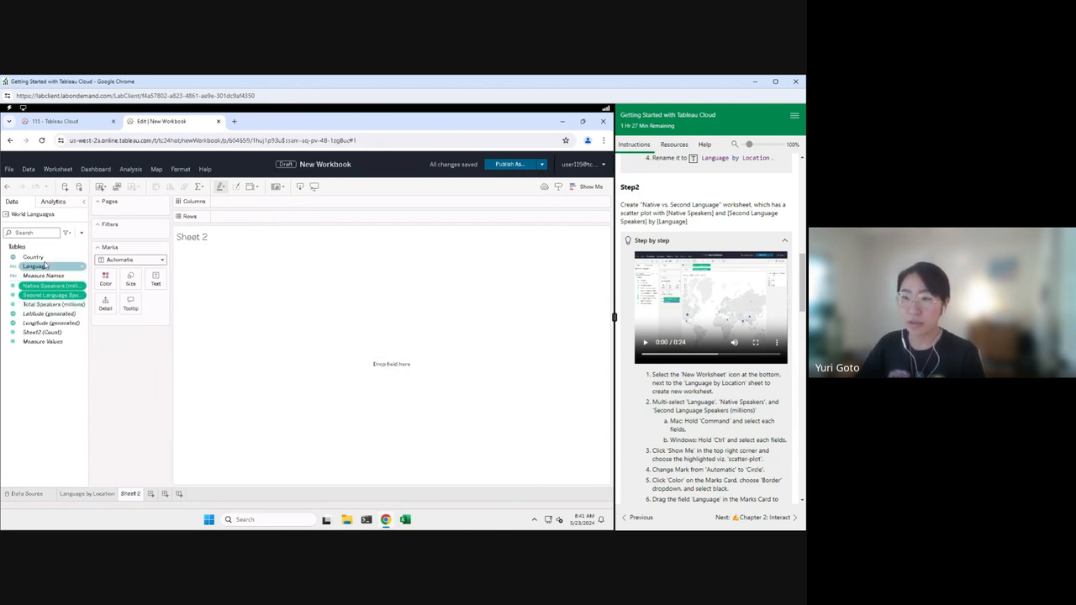
ctrl+click(44, 259)
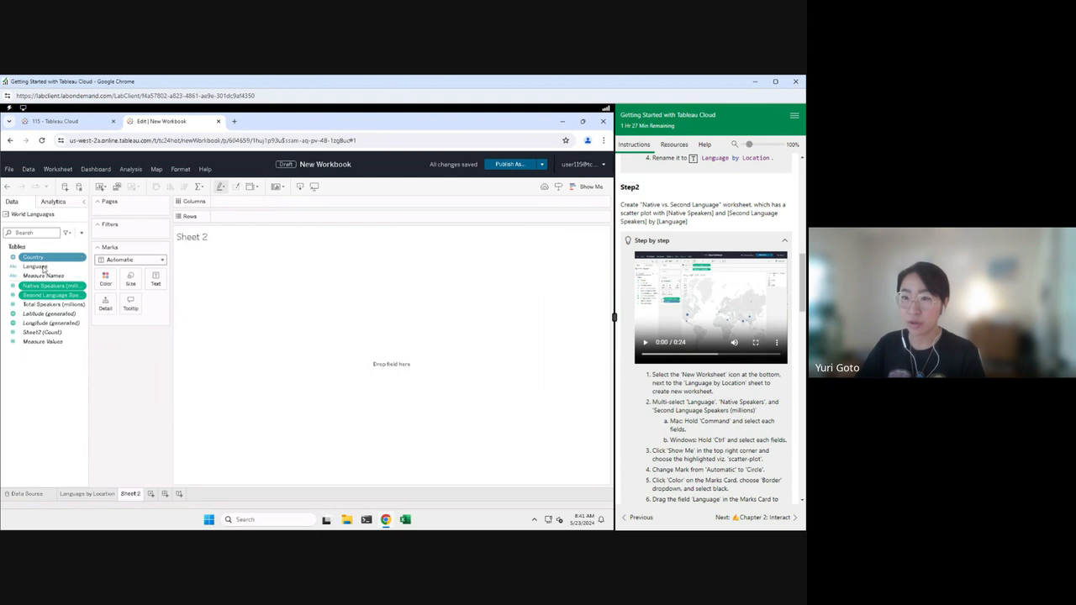
scroll(768, 435, down, 1)
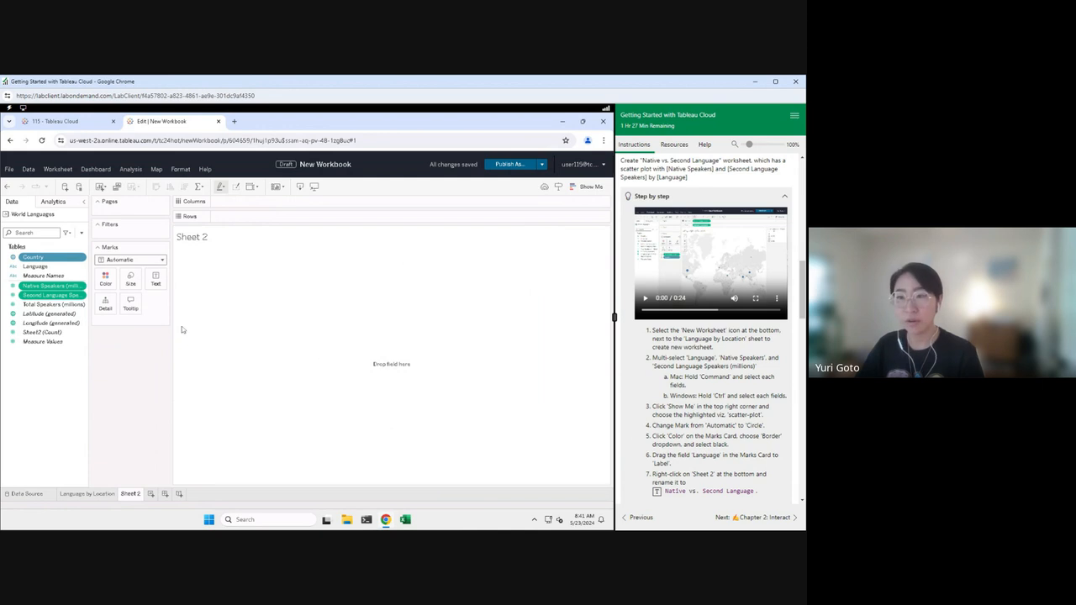
ctrl+click(35, 265)
ctrl+click(33, 256)
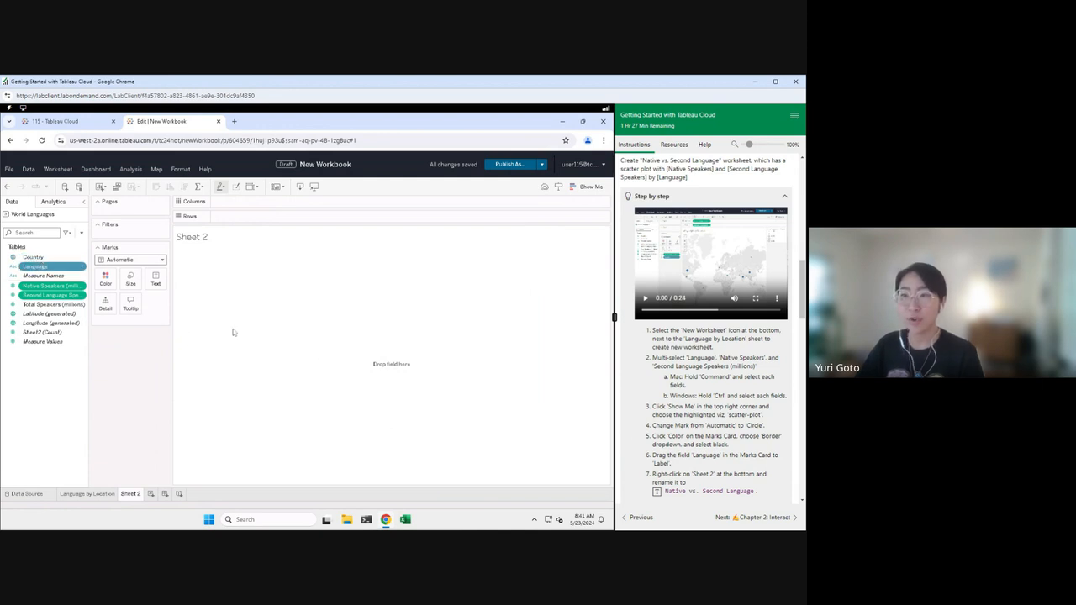
click(588, 186)
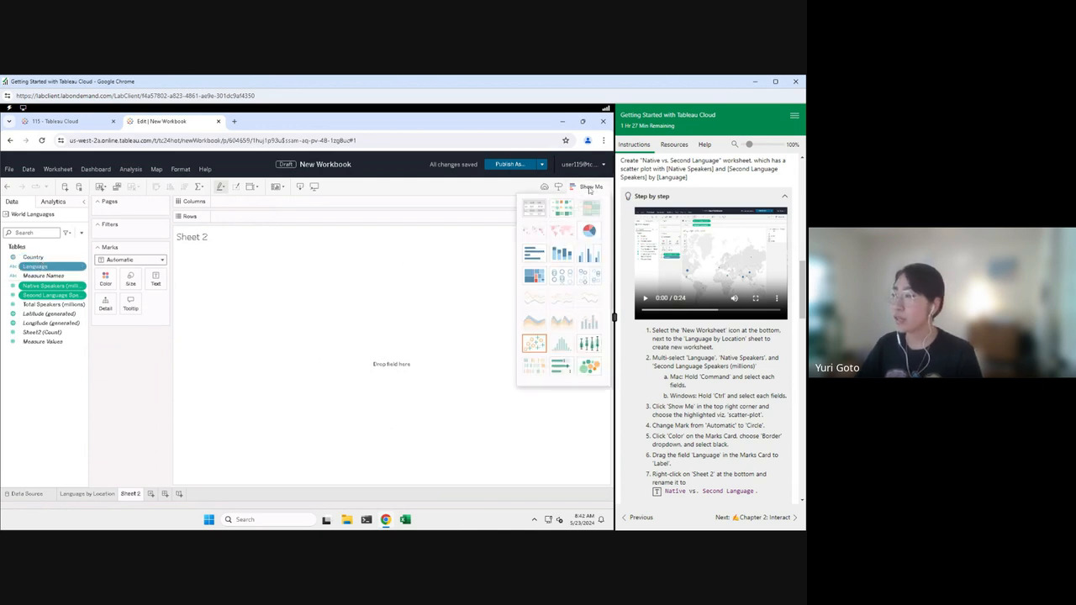
click(542, 341)
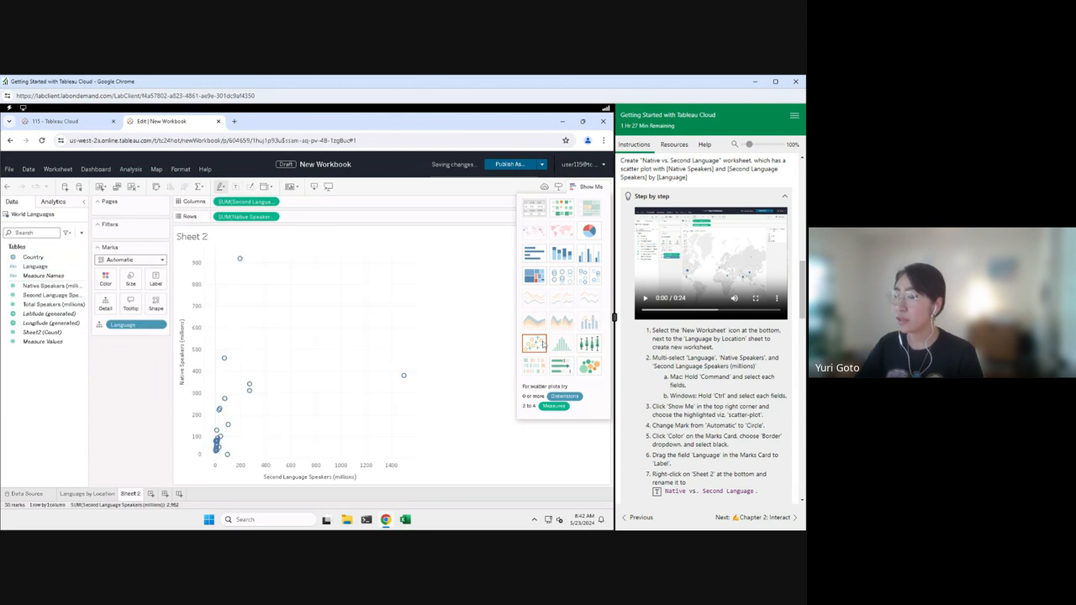
click(589, 186)
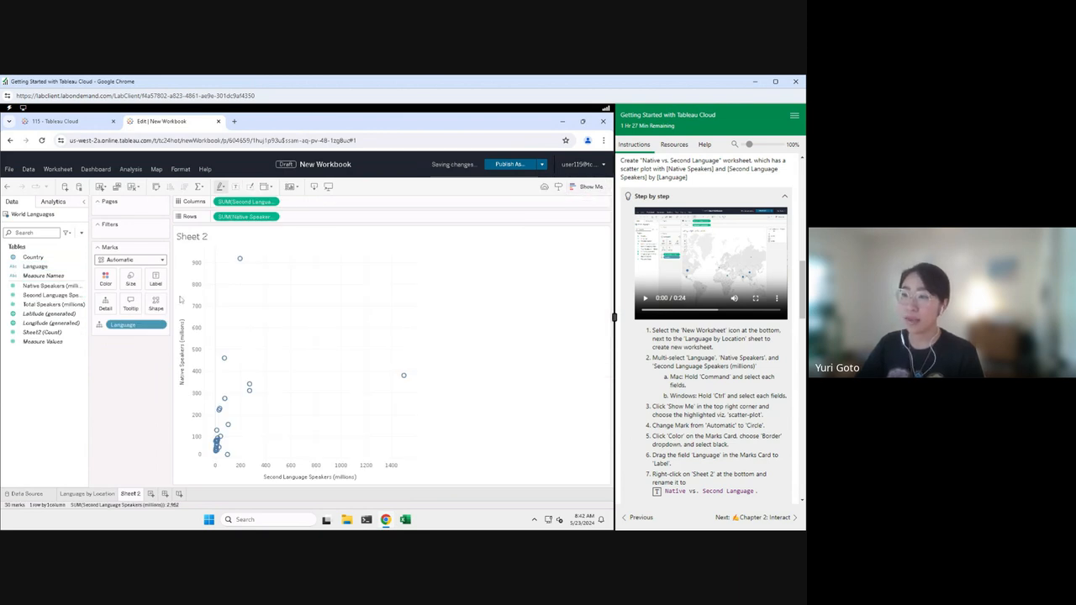
Step: Show the marks as black-bordered circles labelled with each Language
click(134, 259)
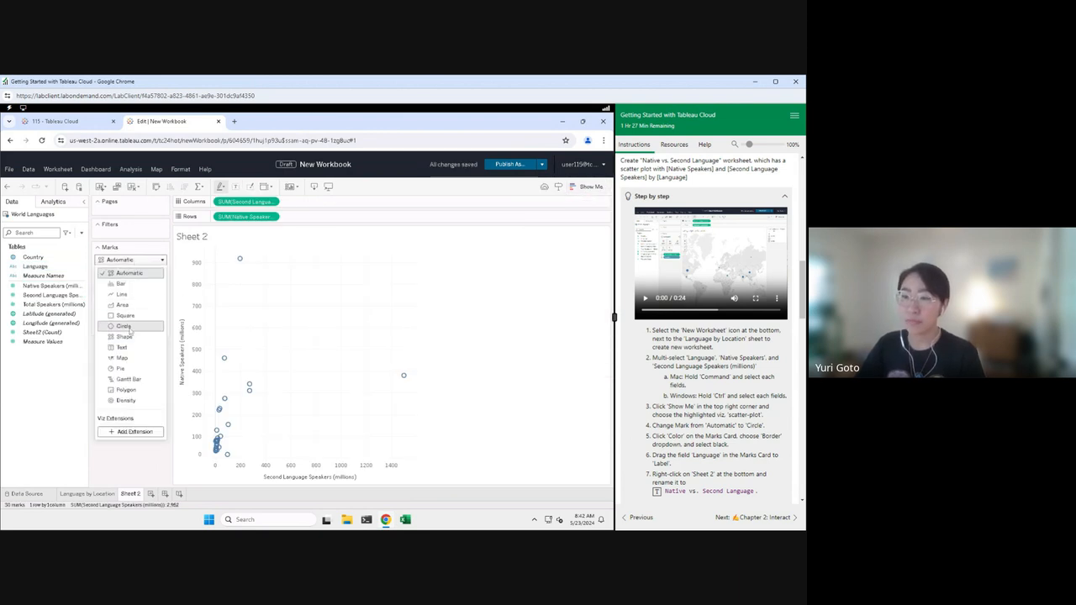
click(122, 325)
click(107, 282)
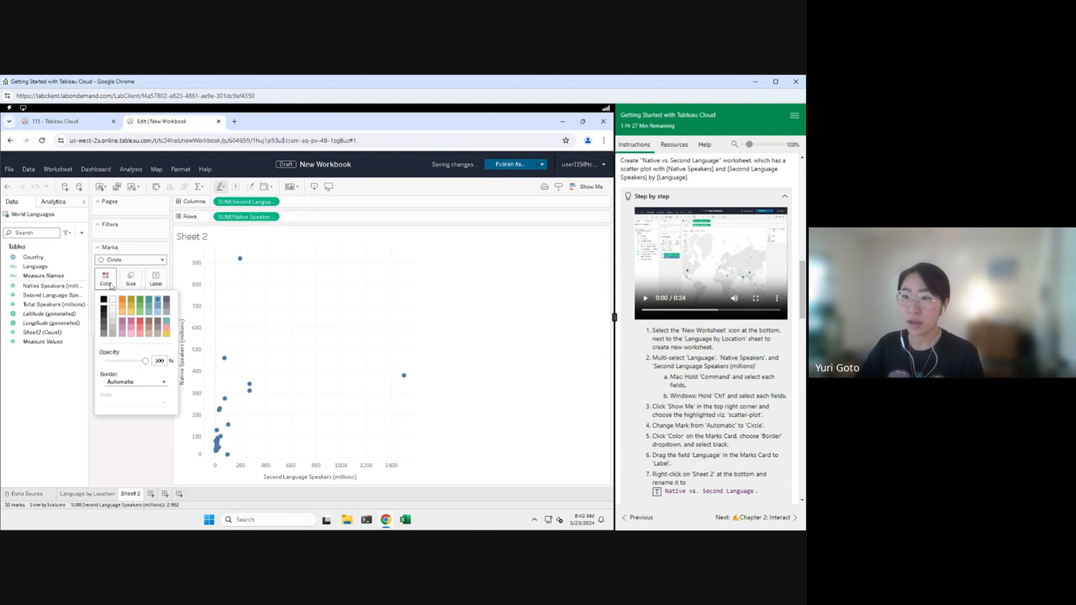
click(122, 383)
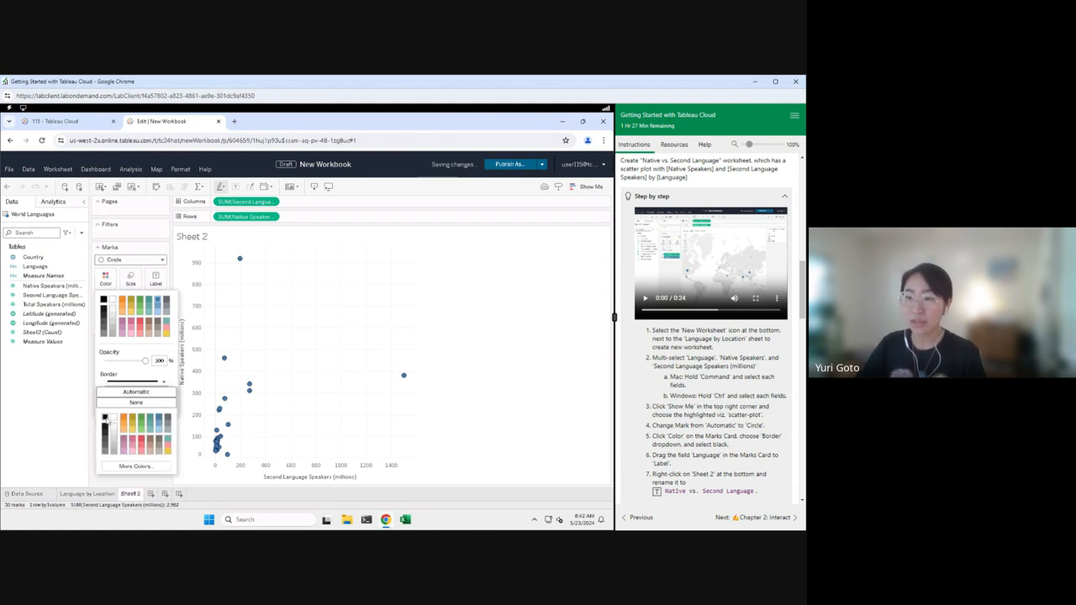
click(101, 420)
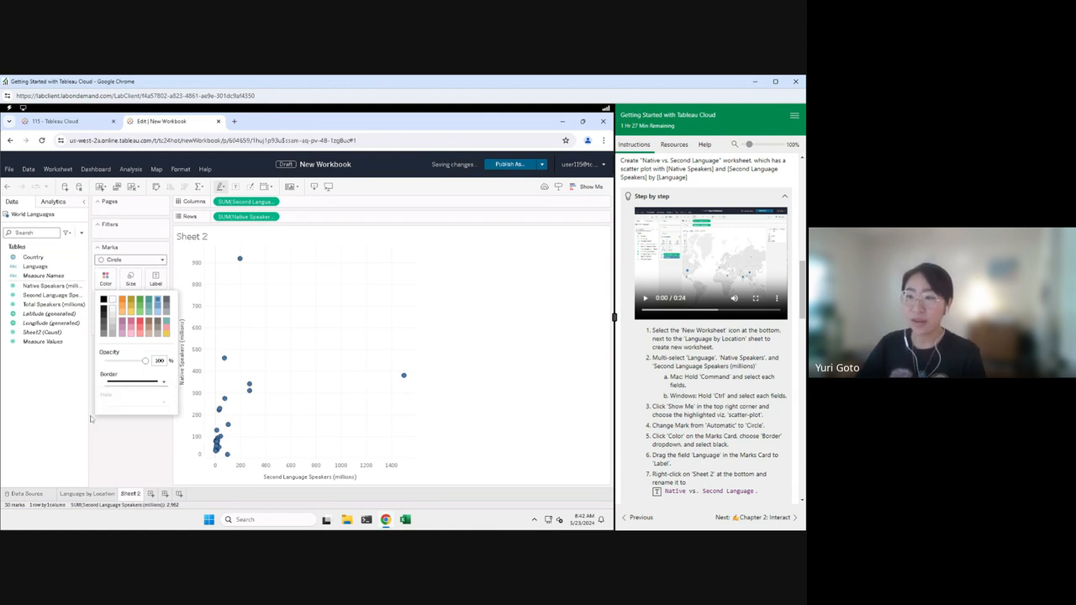
click(116, 455)
drag(124, 330, 153, 283)
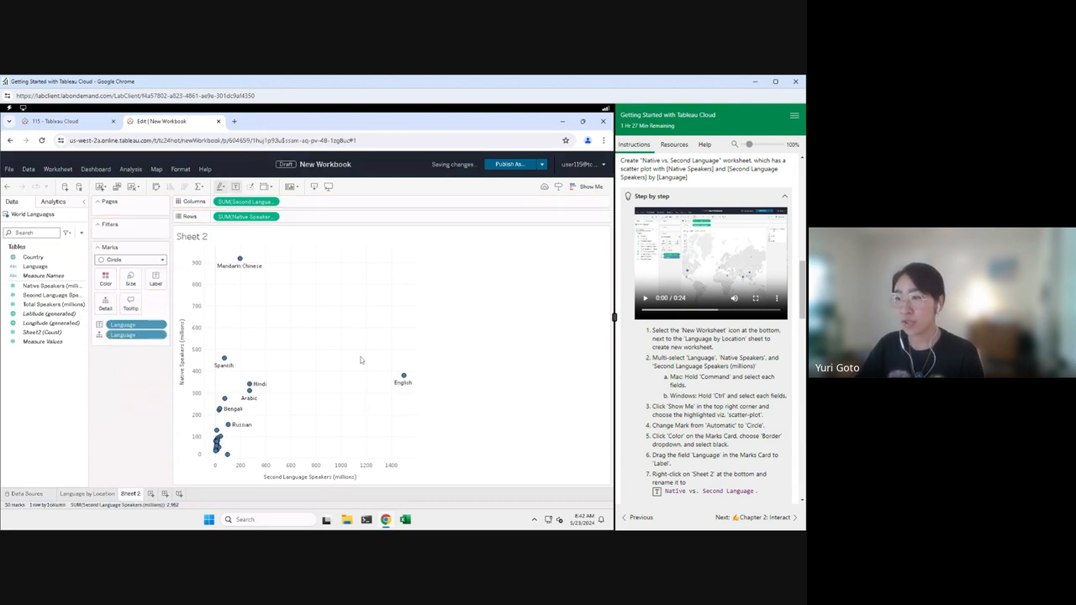
Step: Rename Sheet 2 to 'Native vs. Second Language'
scroll(689, 437, down, 1)
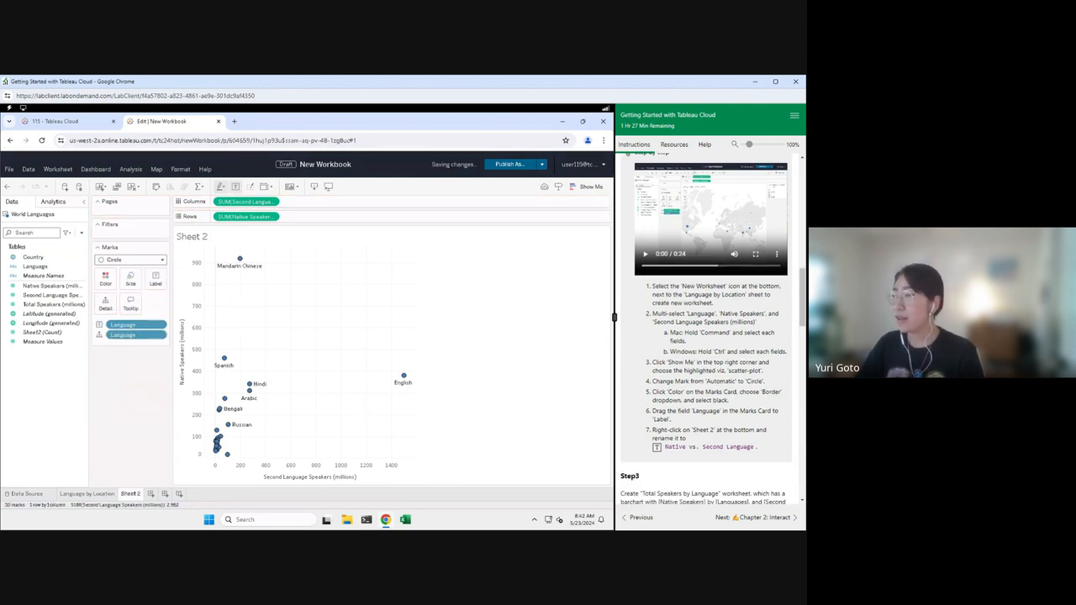
right_click(127, 494)
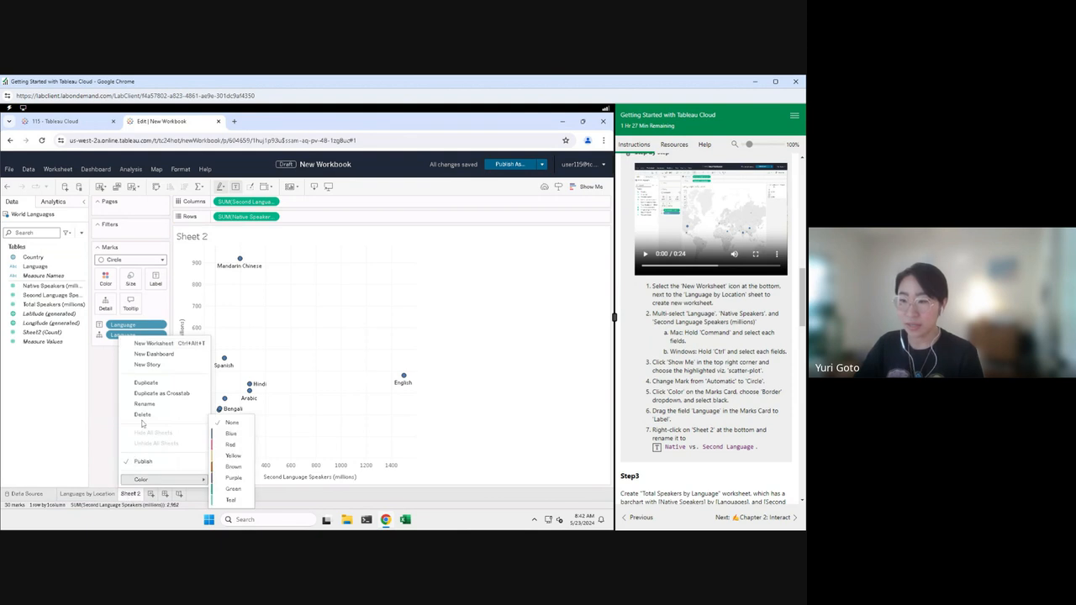
click(147, 404)
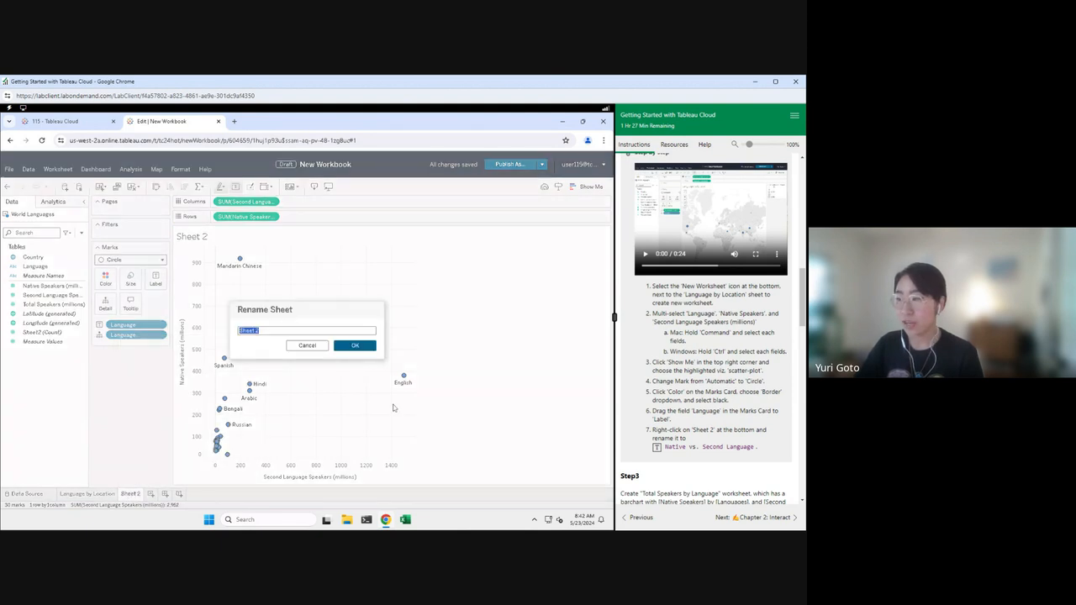
click(657, 447)
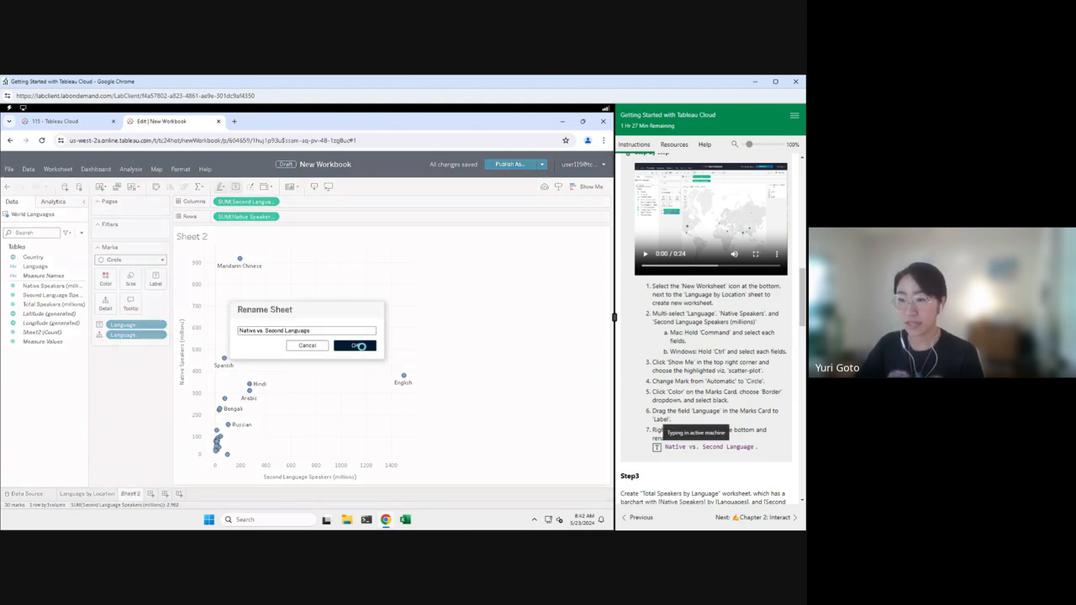
click(356, 345)
Step: On a new sheet, chart Total Speakers (millions) by Language as bars sorted descending
click(216, 493)
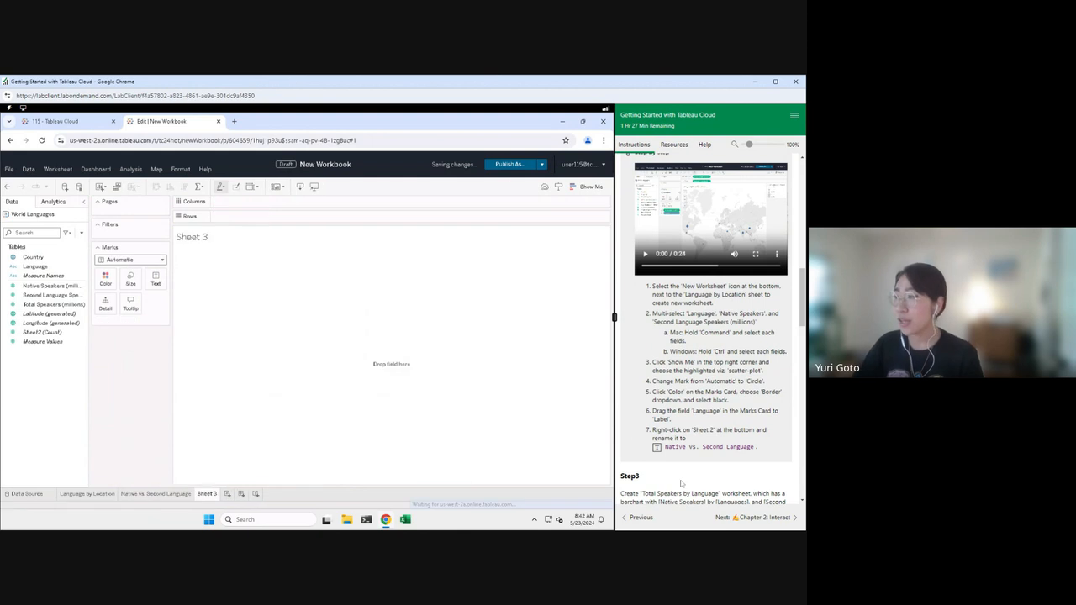
scroll(710, 337, down, 1)
scroll(710, 336, down, 1)
scroll(743, 429, down, 2)
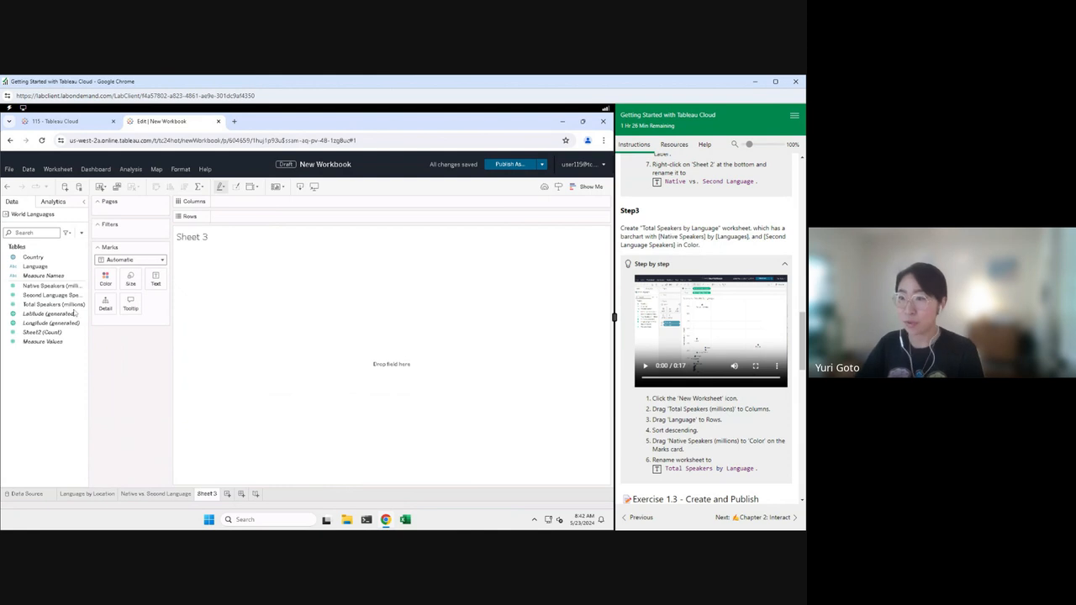
click(42, 298)
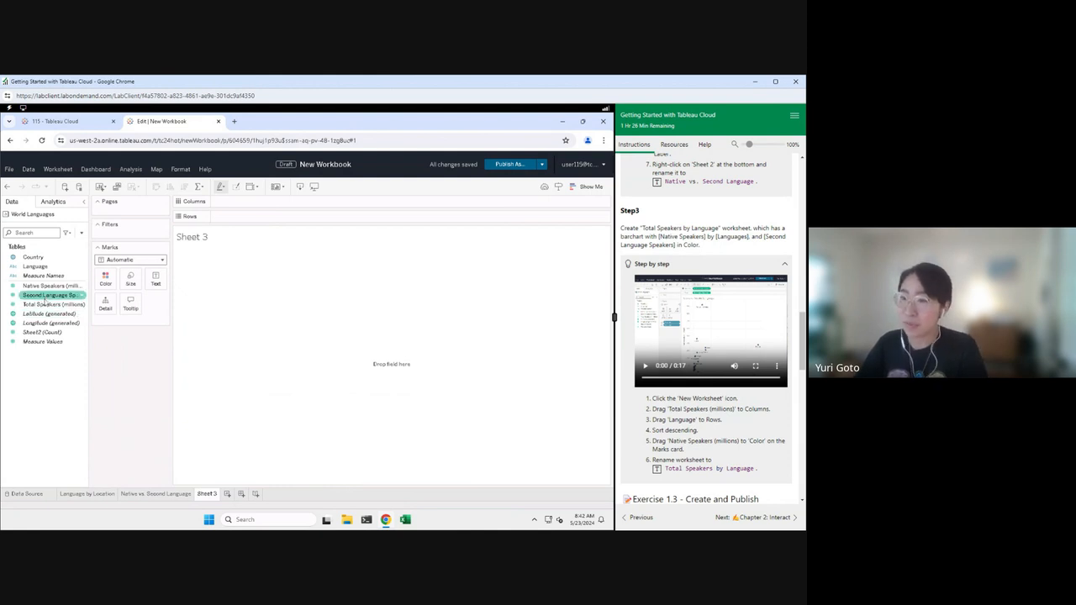
drag(40, 305, 231, 203)
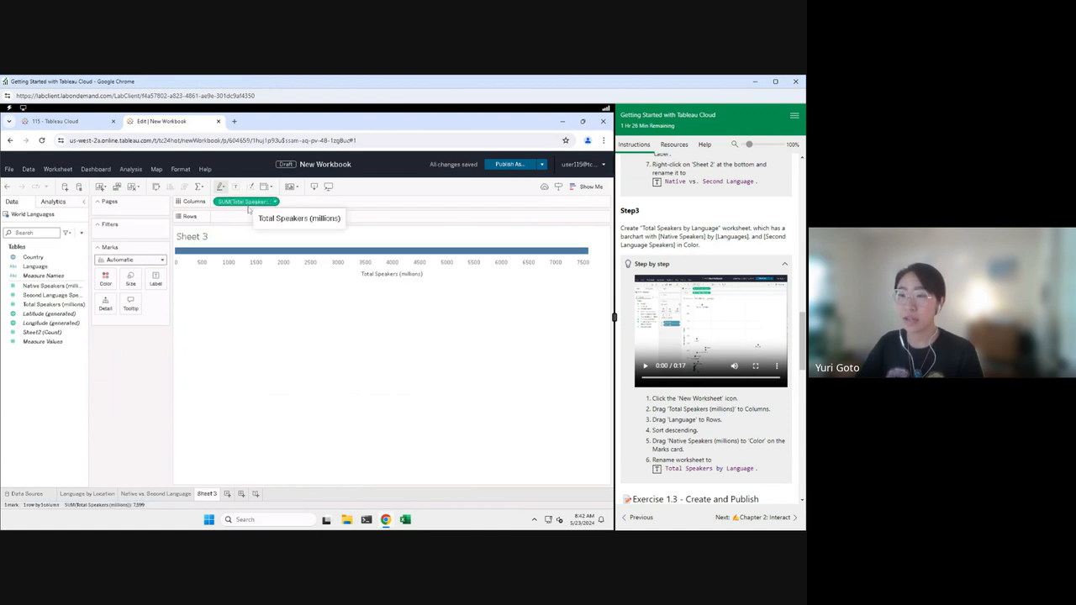
drag(31, 269, 248, 219)
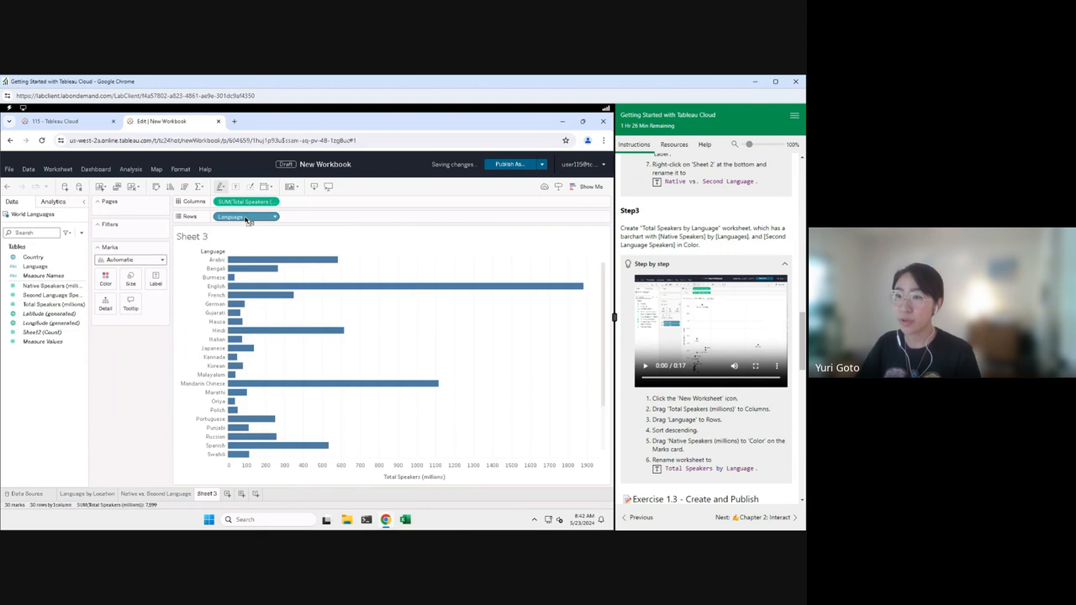
click(184, 187)
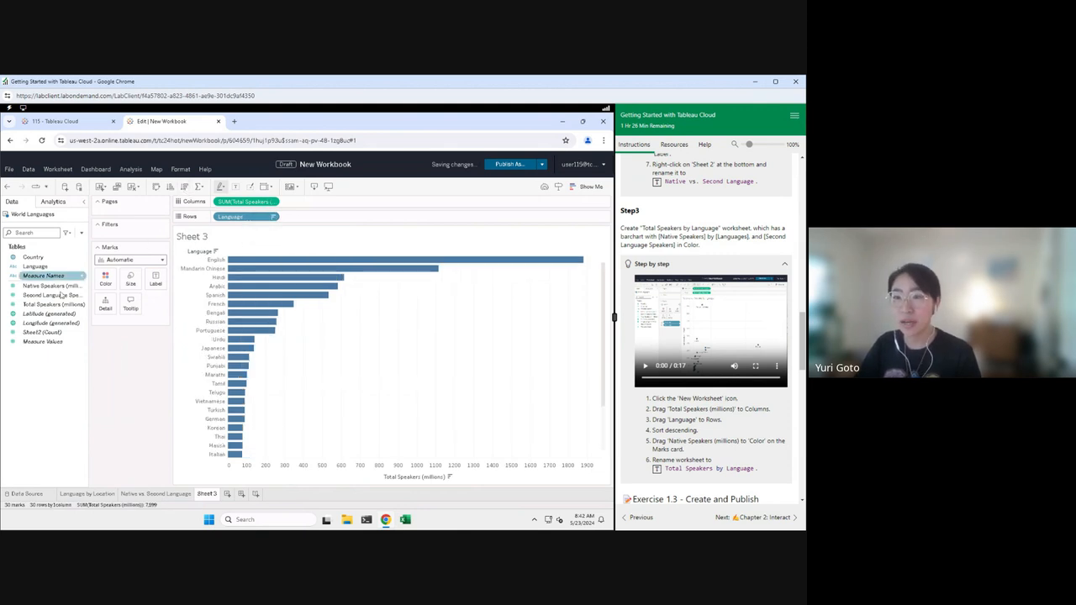
Step: Colour the bars by Native Speakers (millions)
click(32, 297)
drag(30, 300, 103, 286)
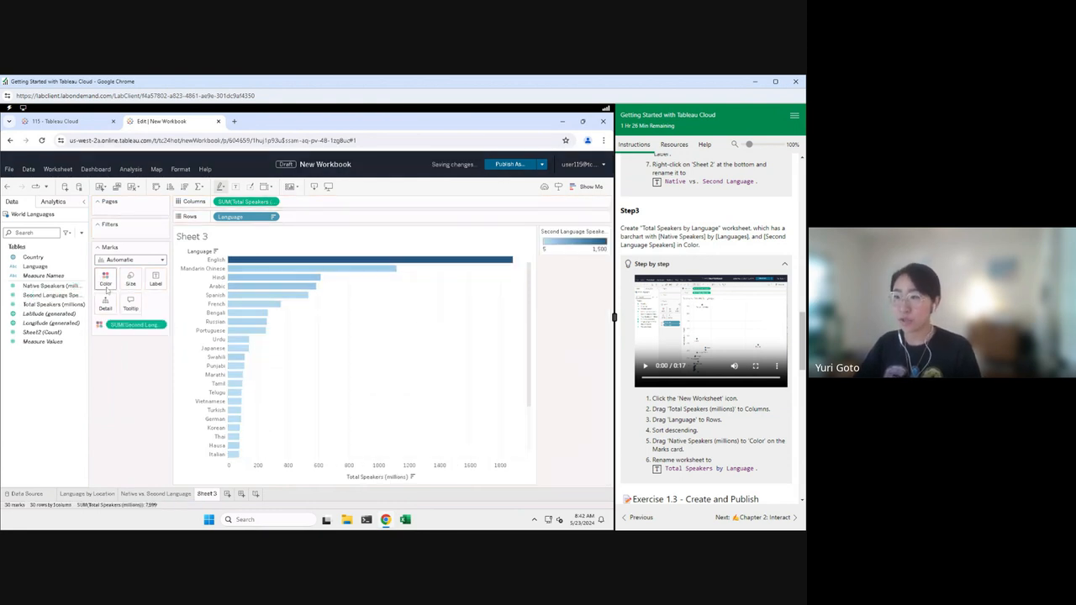
scroll(711, 328, down, 3)
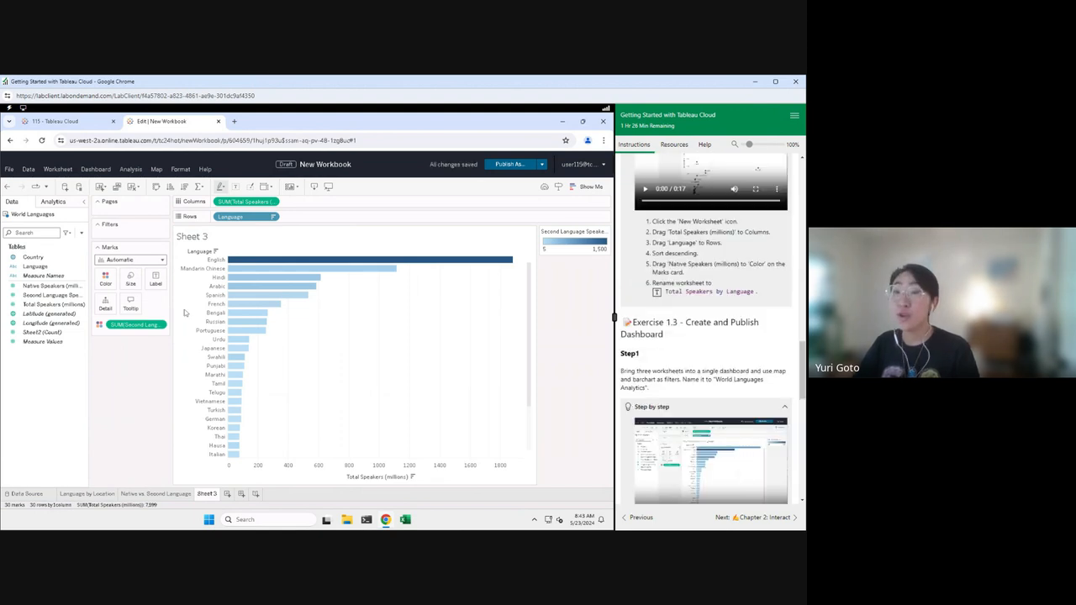
drag(64, 287, 140, 327)
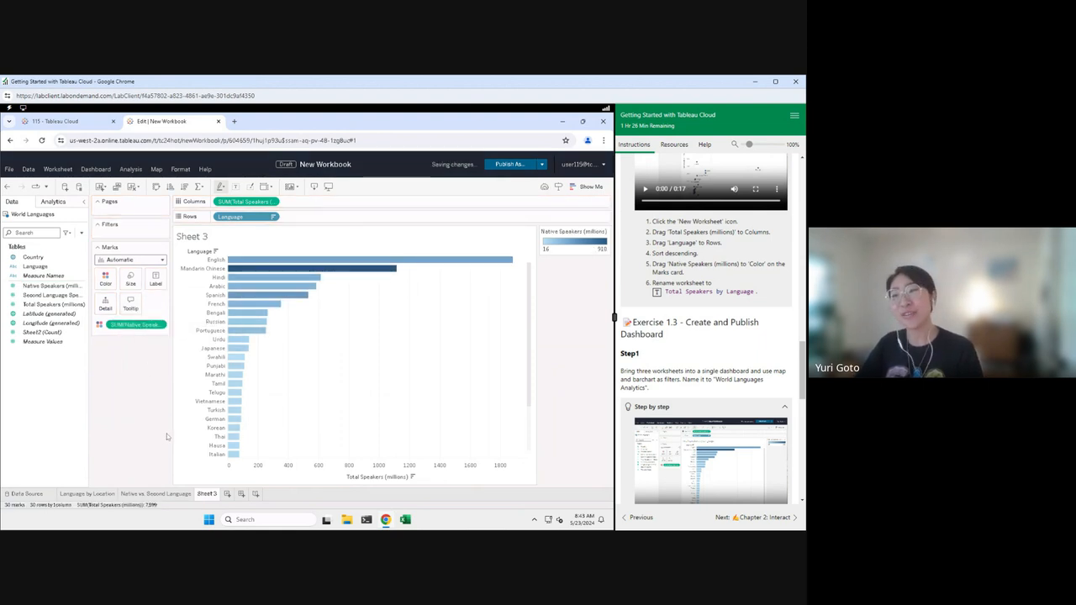
Step: Rename Sheet 3 to 'Total Speakers by Language'
mouse_move(334, 274)
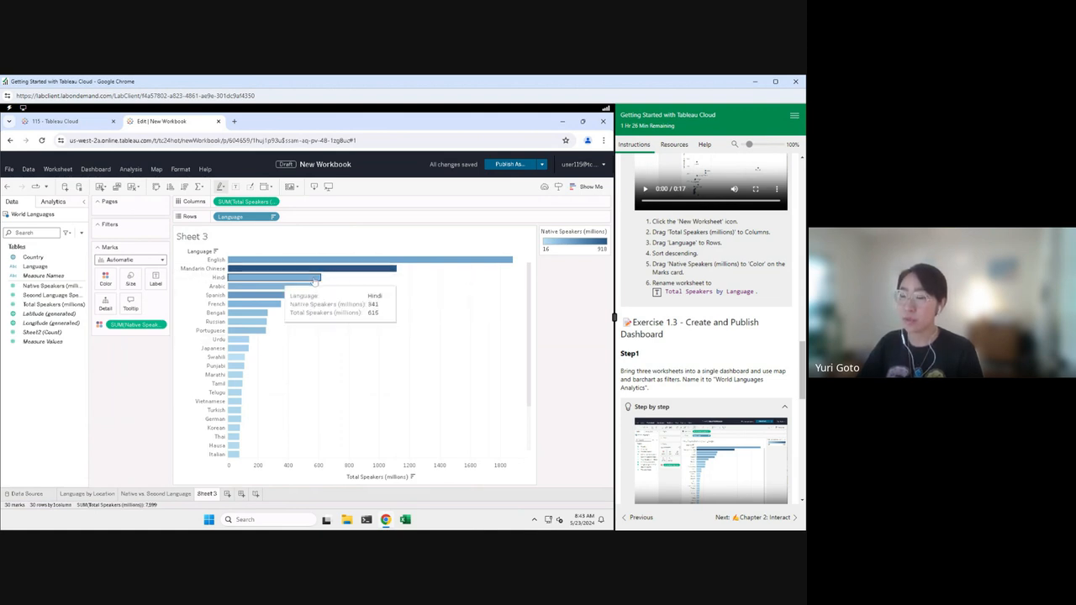
mouse_move(460, 261)
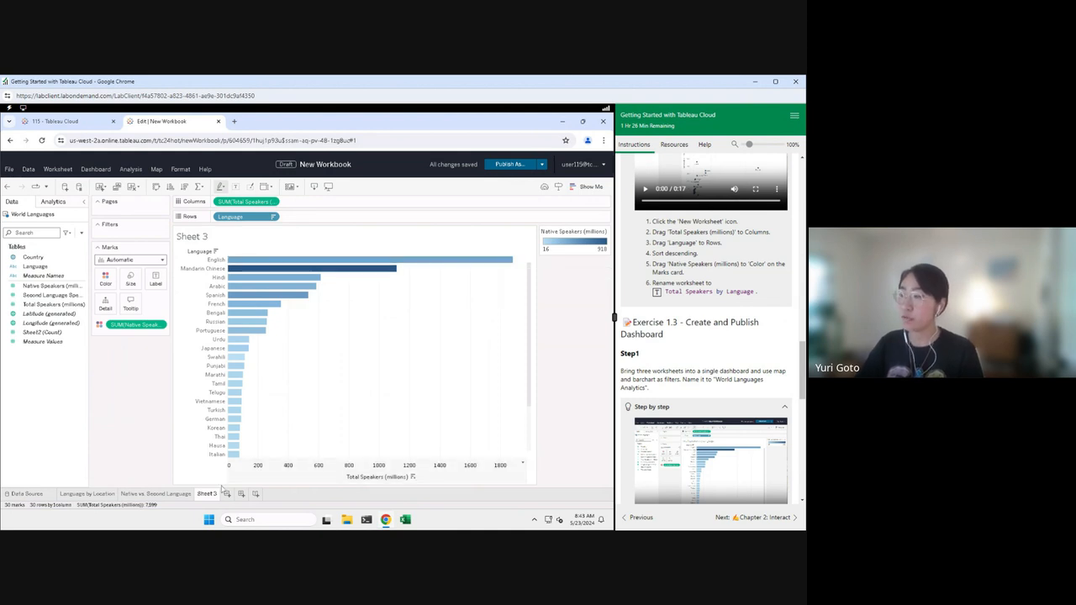
right_click(206, 499)
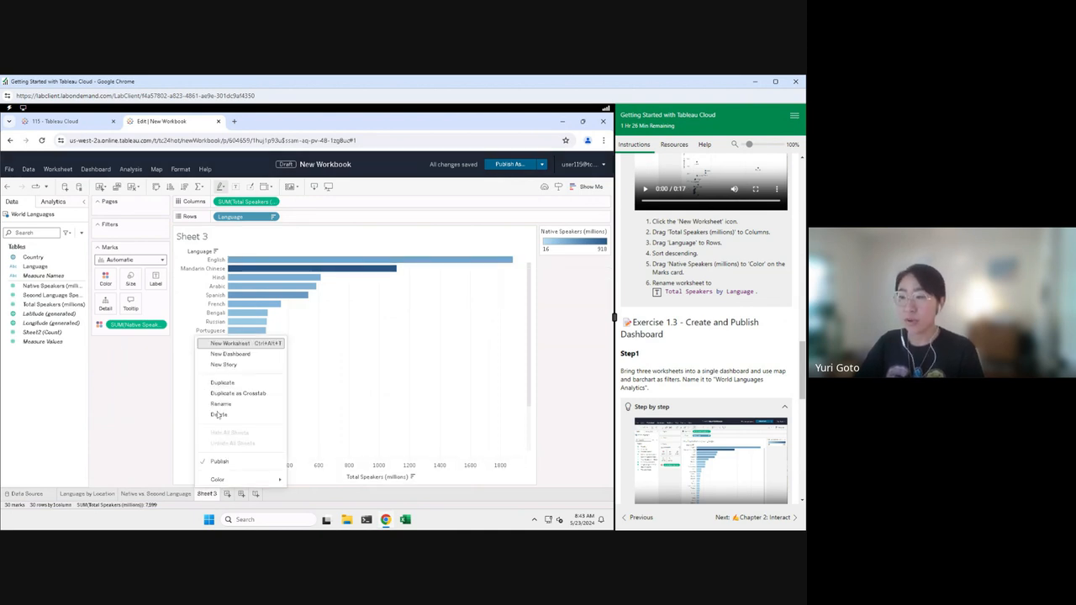
click(231, 397)
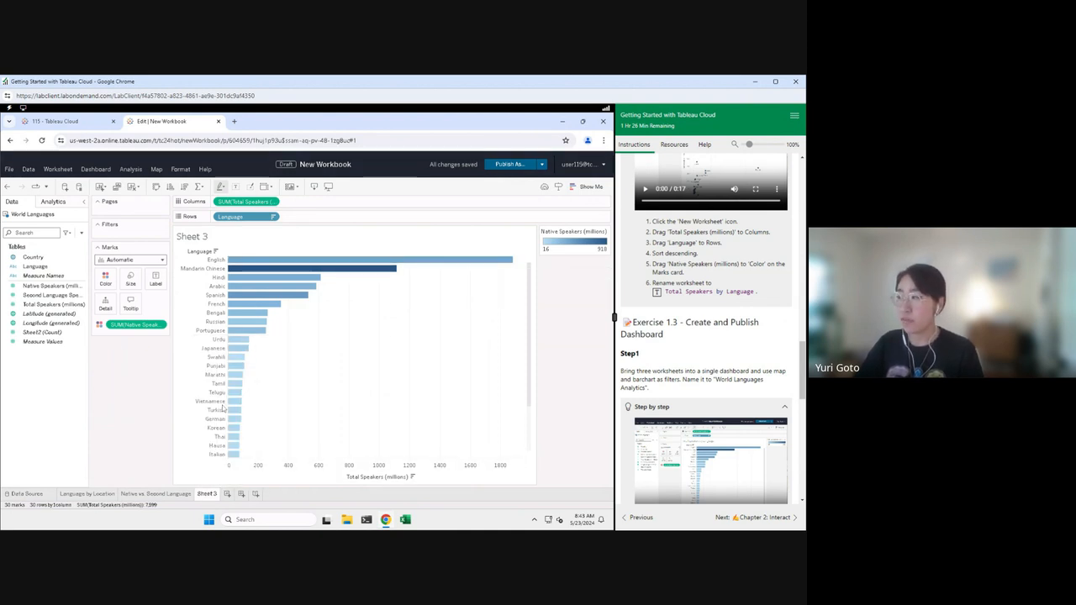
click(658, 293)
click(345, 346)
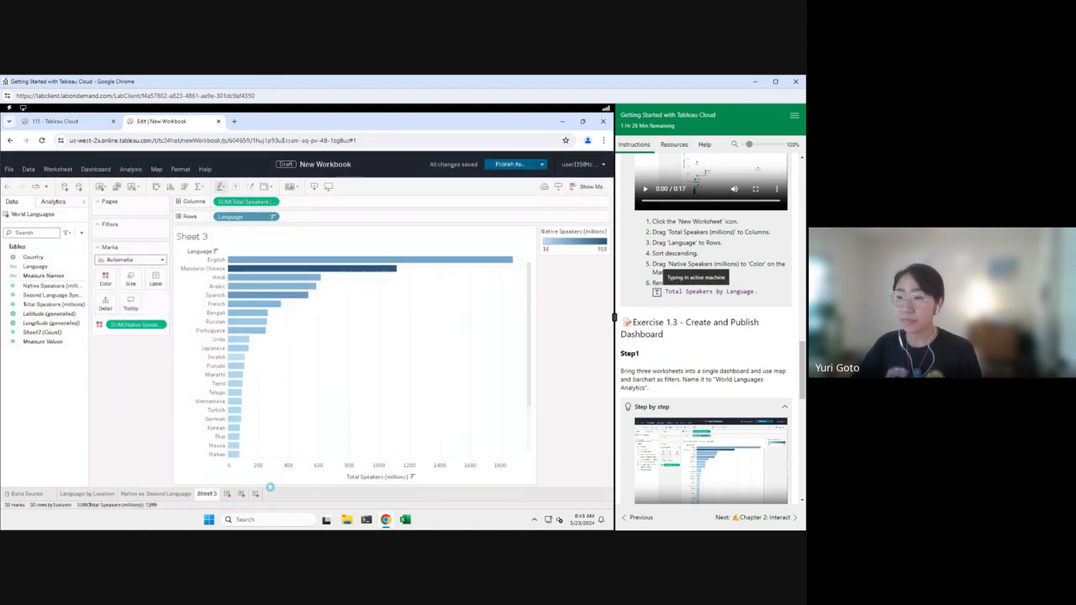
Step: On a new dashboard, place the map, scatter and bar chart and remove the legends
click(291, 494)
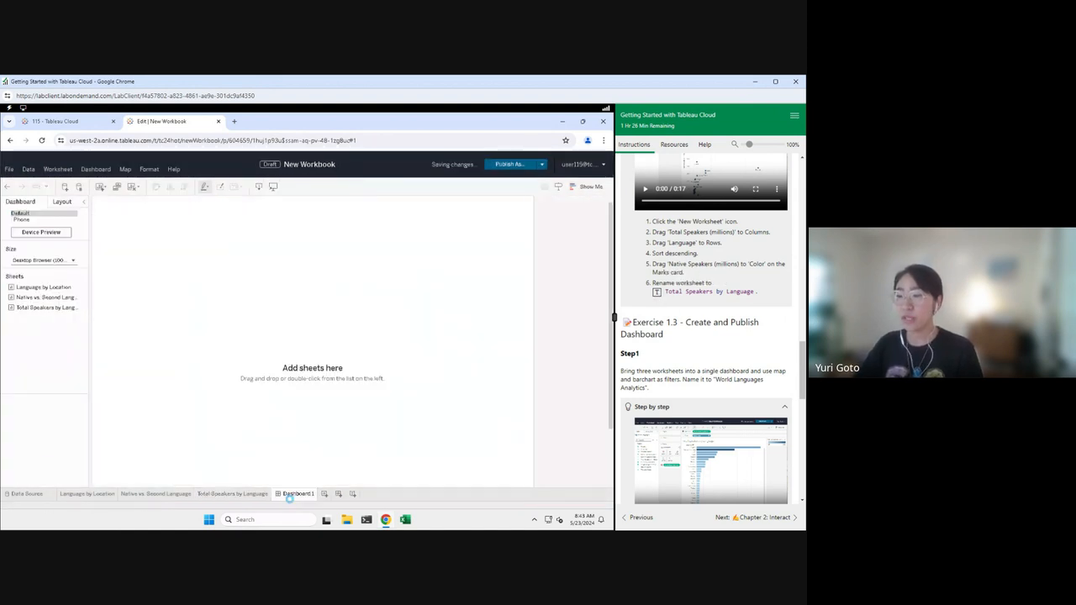
drag(101, 291, 176, 299)
drag(42, 297, 386, 357)
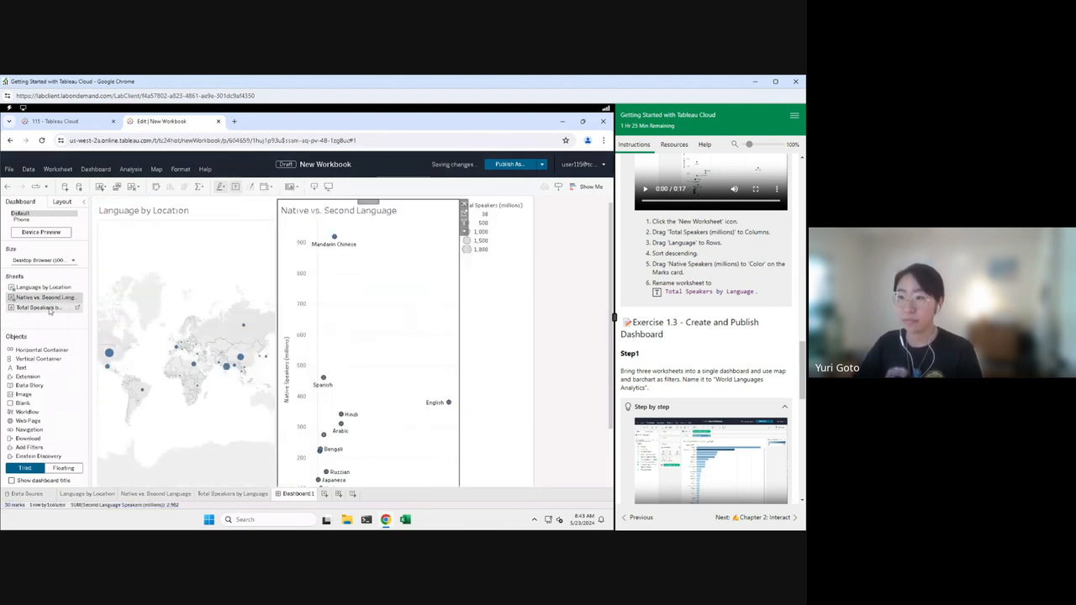
drag(92, 320, 187, 395)
click(383, 376)
click(490, 396)
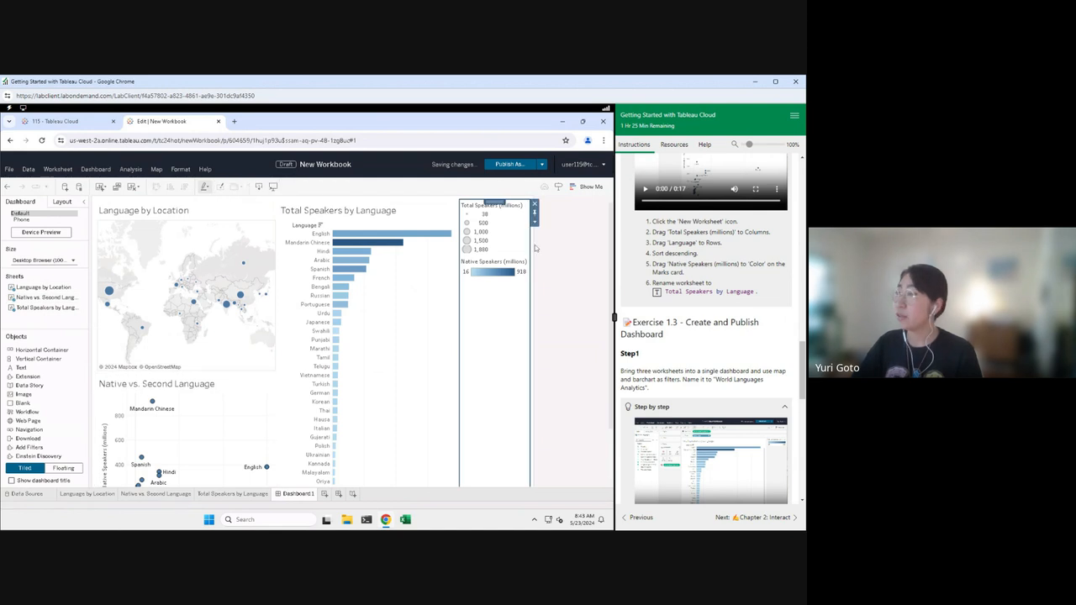
click(535, 204)
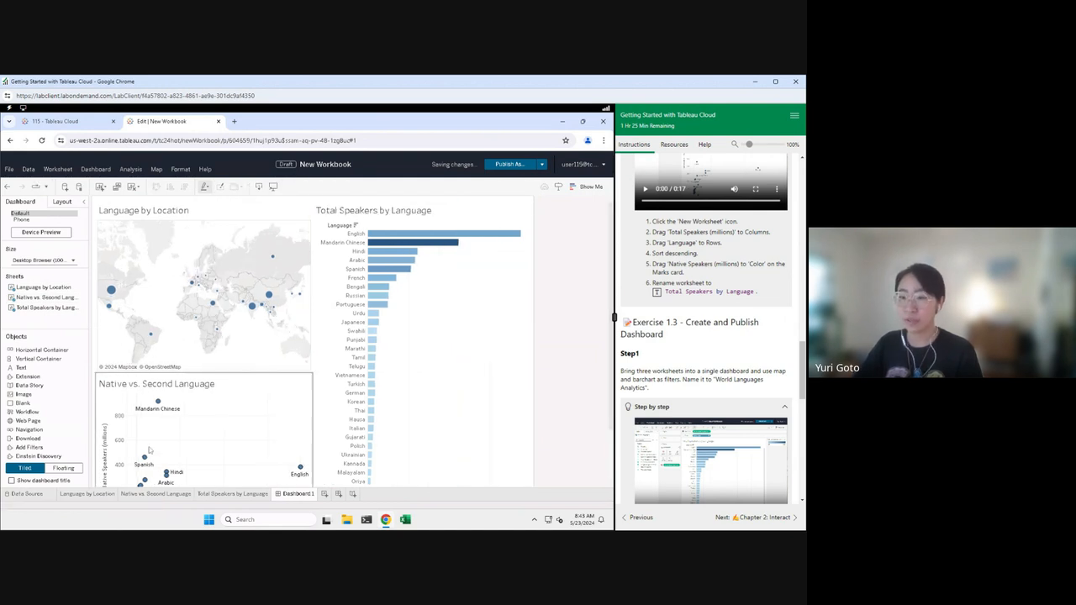
Step: Show the dashboard title and rename the dashboard 'World Languages Analytics'
click(11, 481)
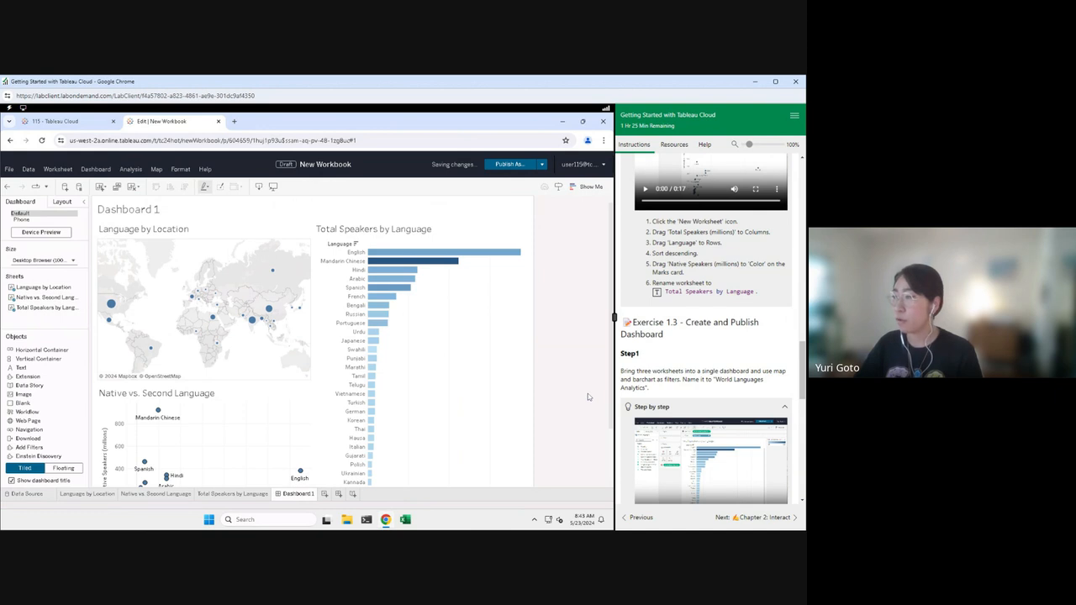
scroll(689, 387, down, 5)
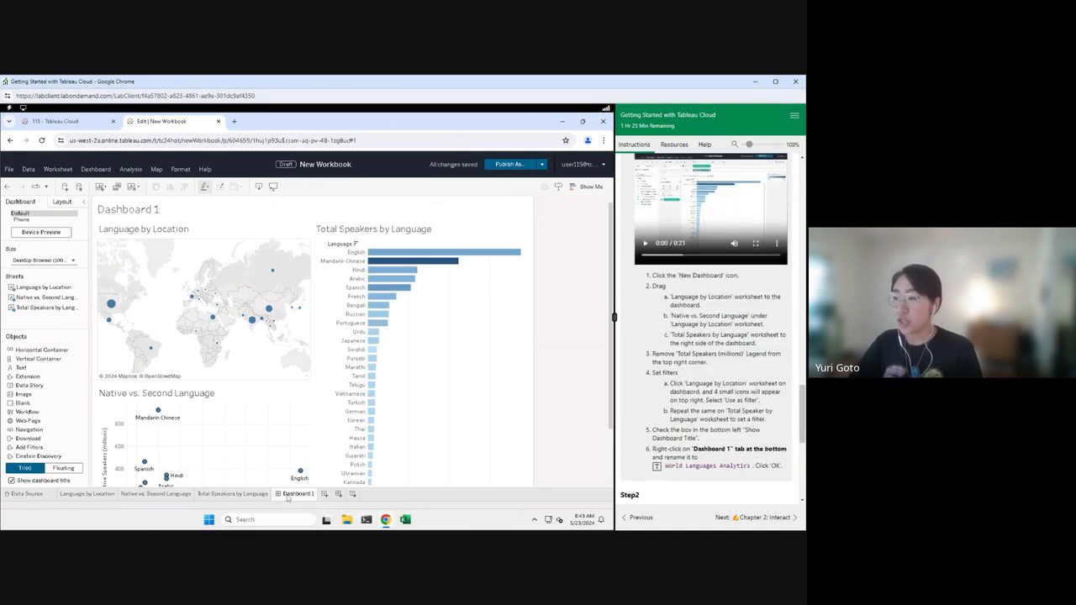
right_click(287, 497)
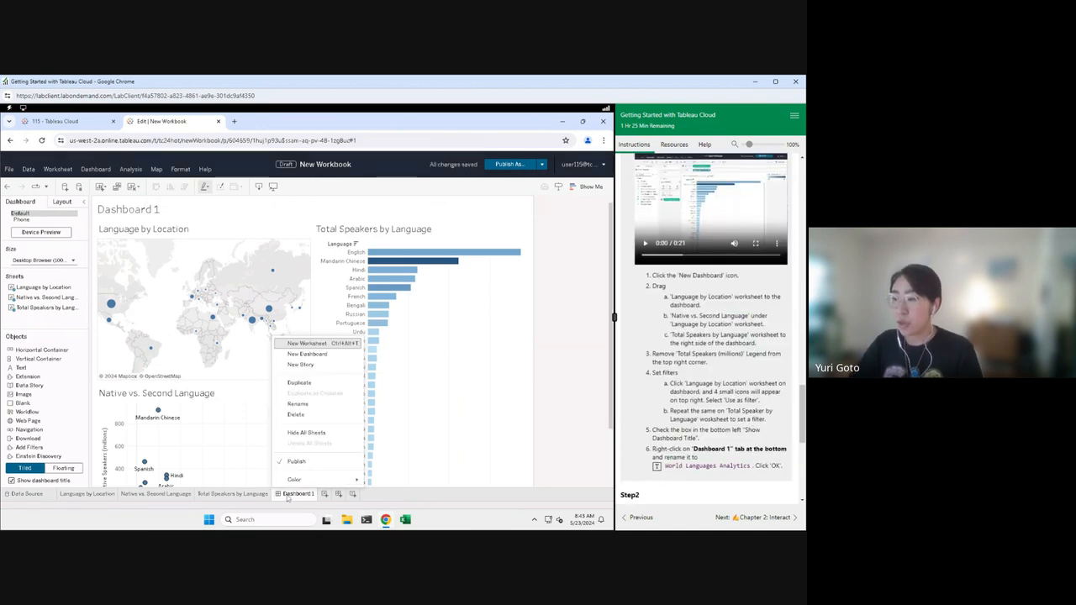
click(299, 405)
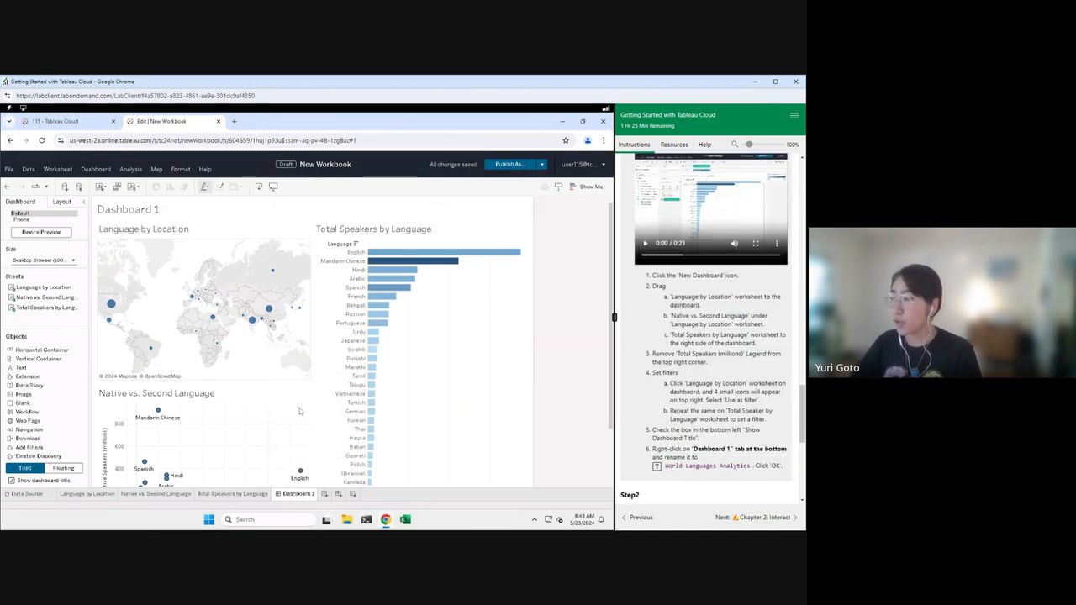
click(656, 468)
click(355, 347)
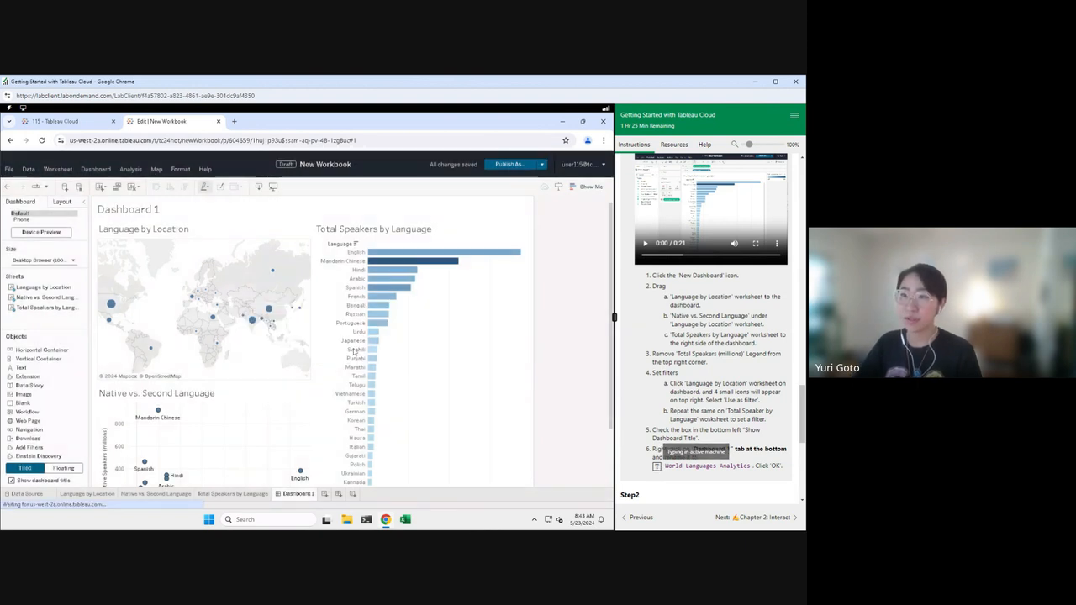
Step: Make the dashboard title text bold
double_click(144, 212)
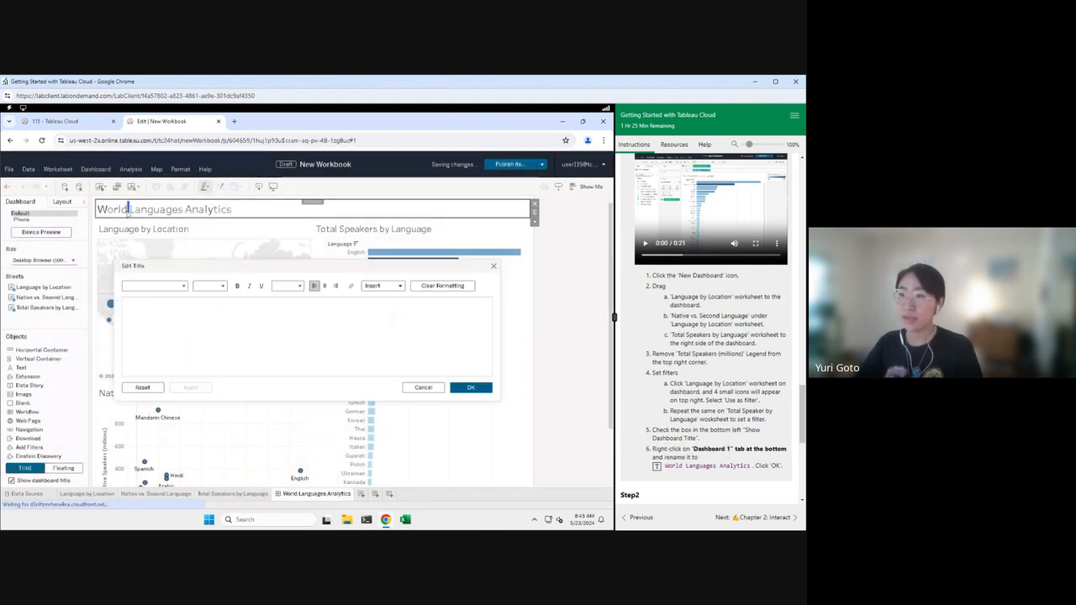
key(ctrl+a)
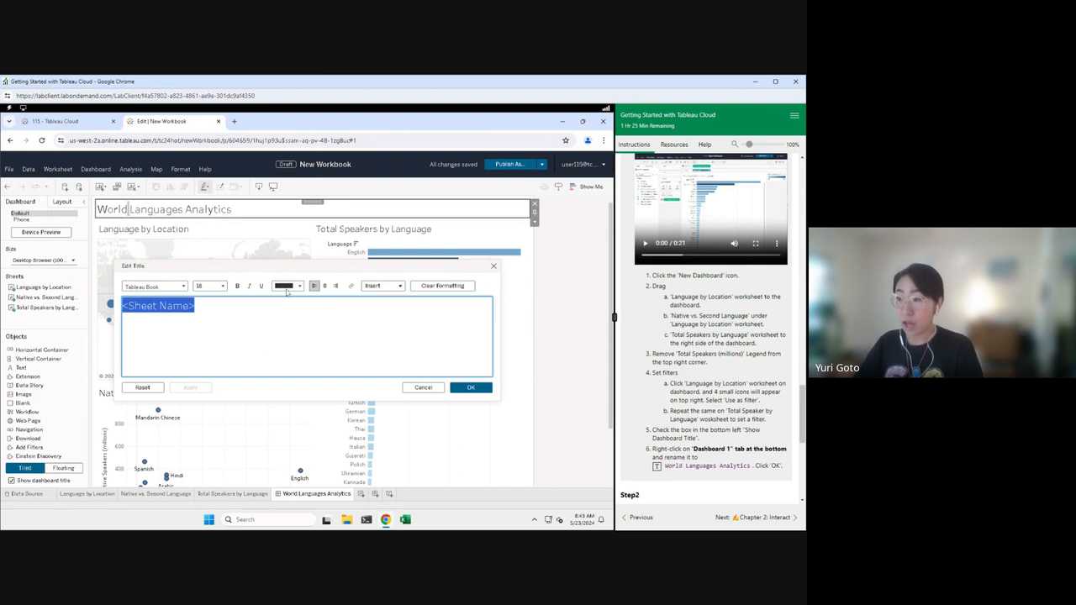
click(237, 286)
click(475, 388)
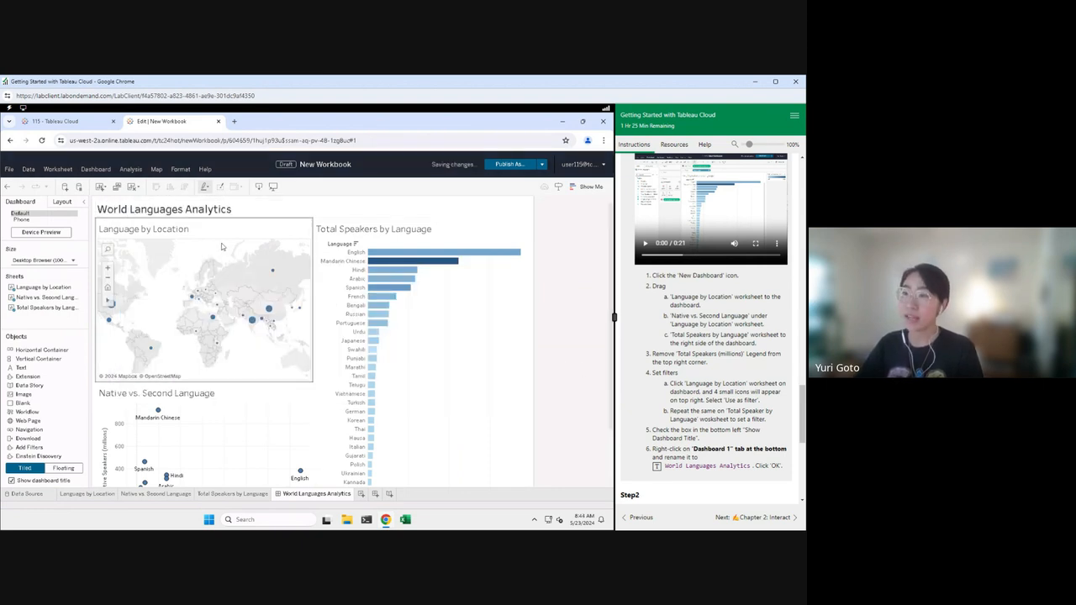
Step: Set the Total Speakers by Language bar chart to act as a filter
click(298, 248)
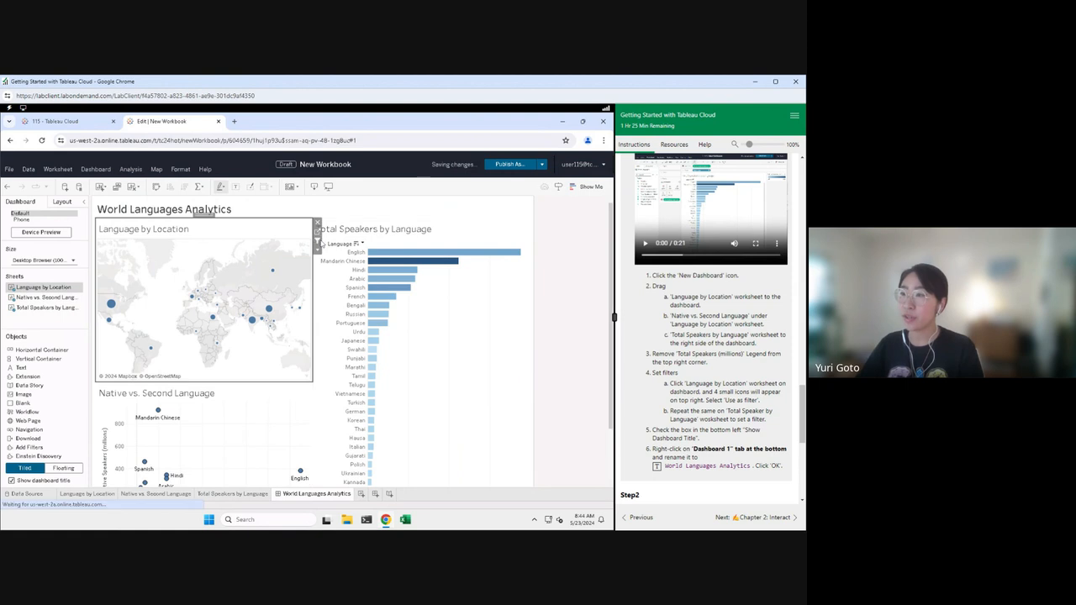
click(500, 294)
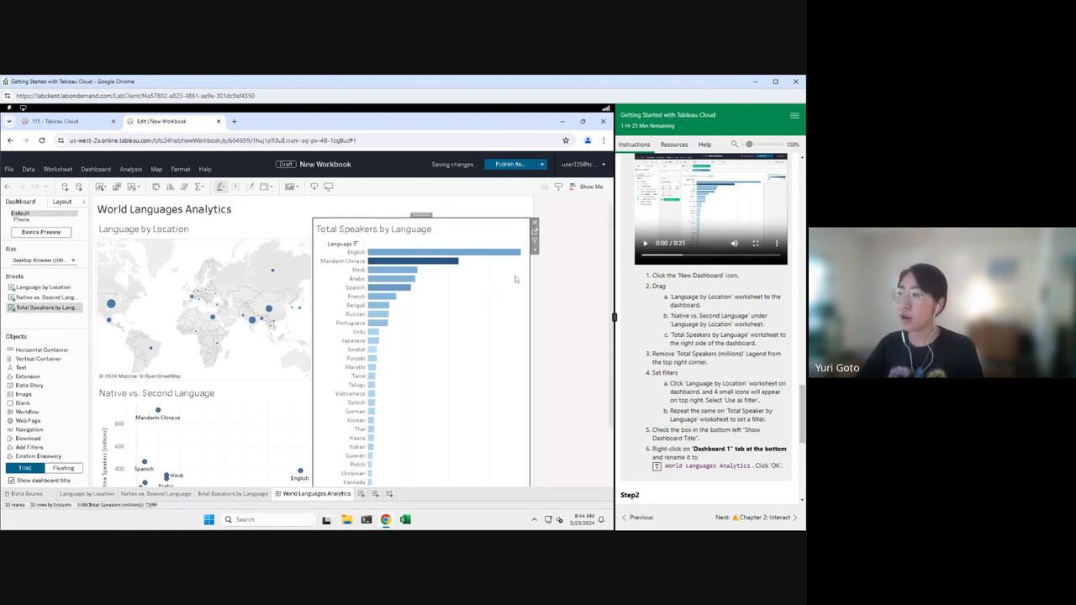
click(535, 241)
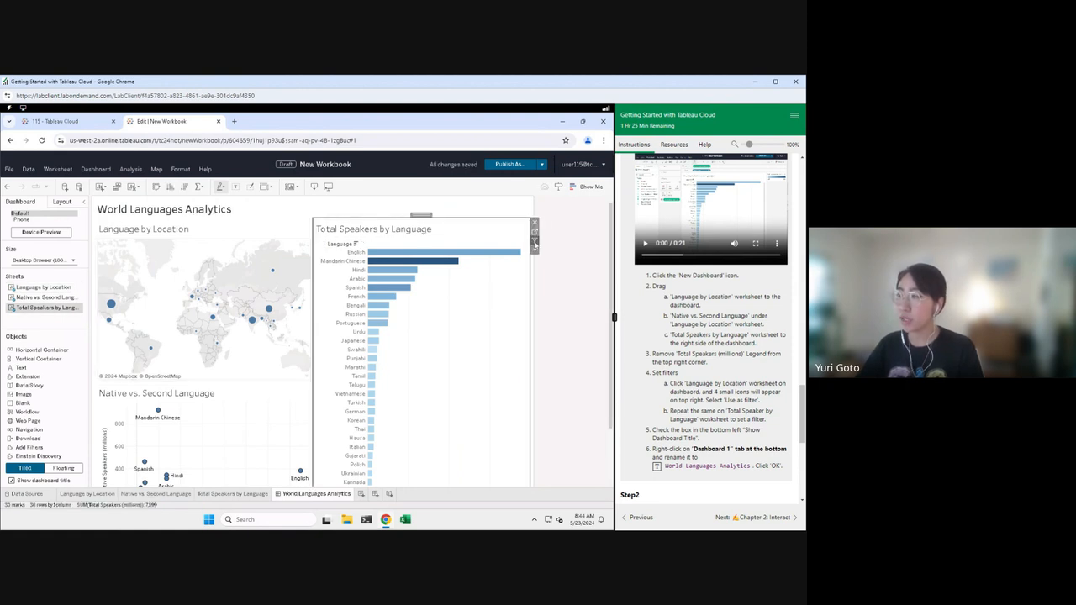
click(566, 345)
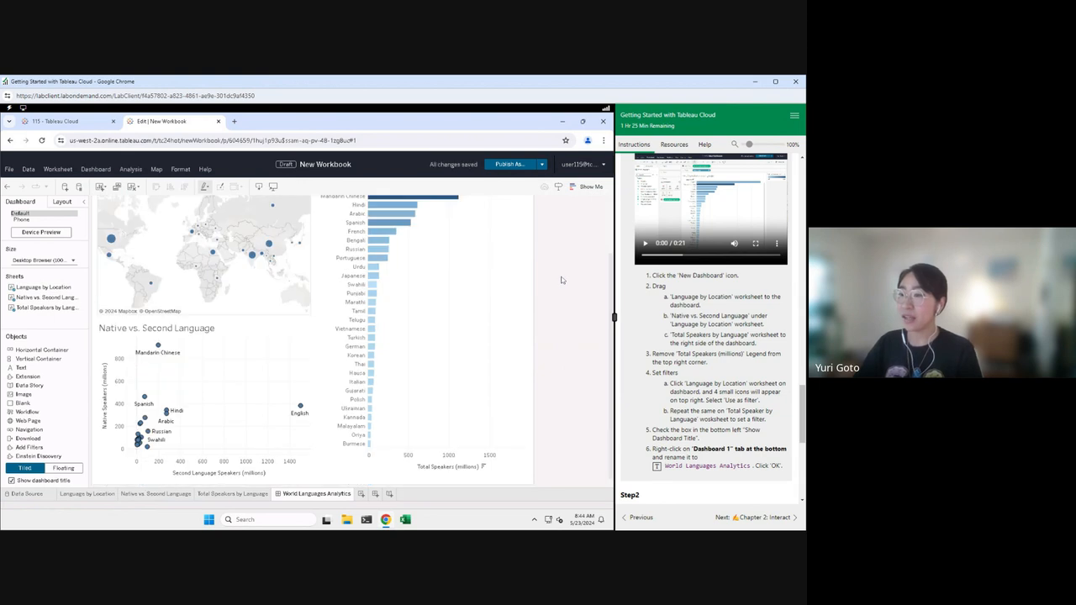
Step: Publish the workbook as 'World Languages 115' to folder 115 and open its page
click(509, 165)
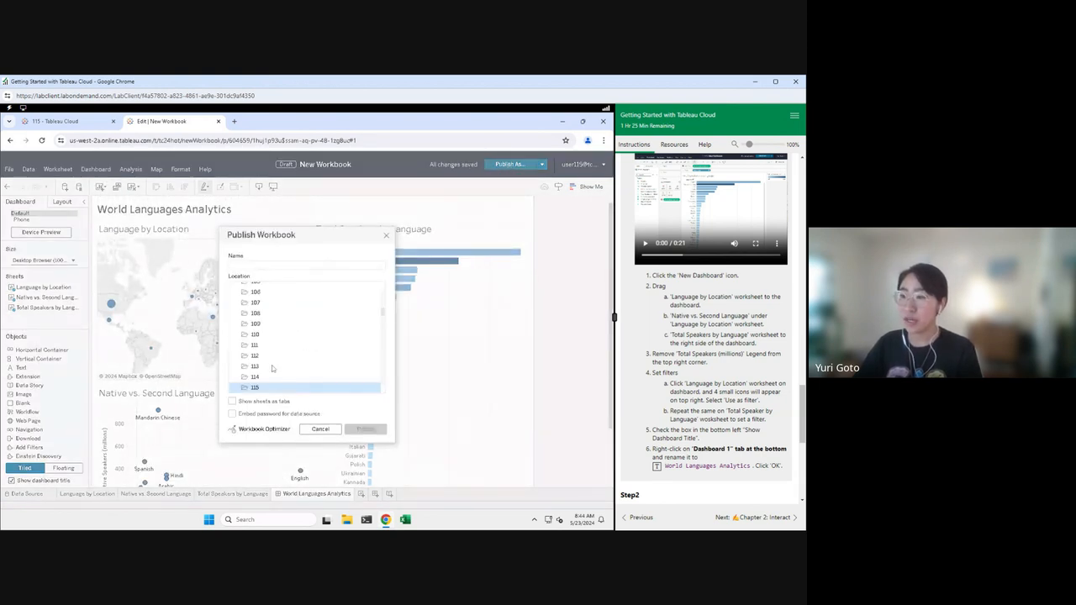
scroll(706, 388, down, 5)
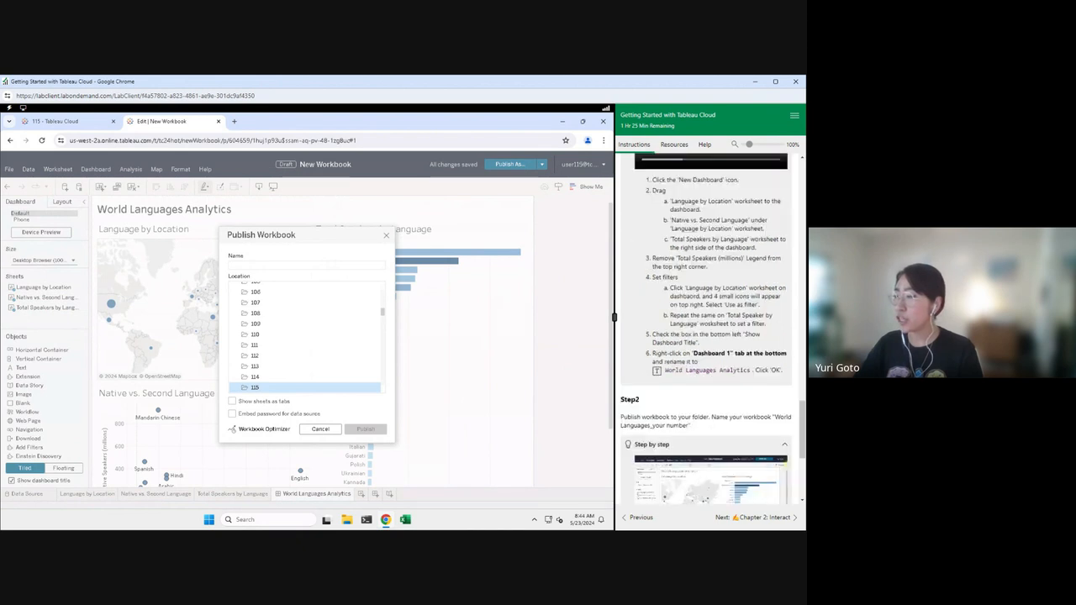
scroll(710, 395, down, 3)
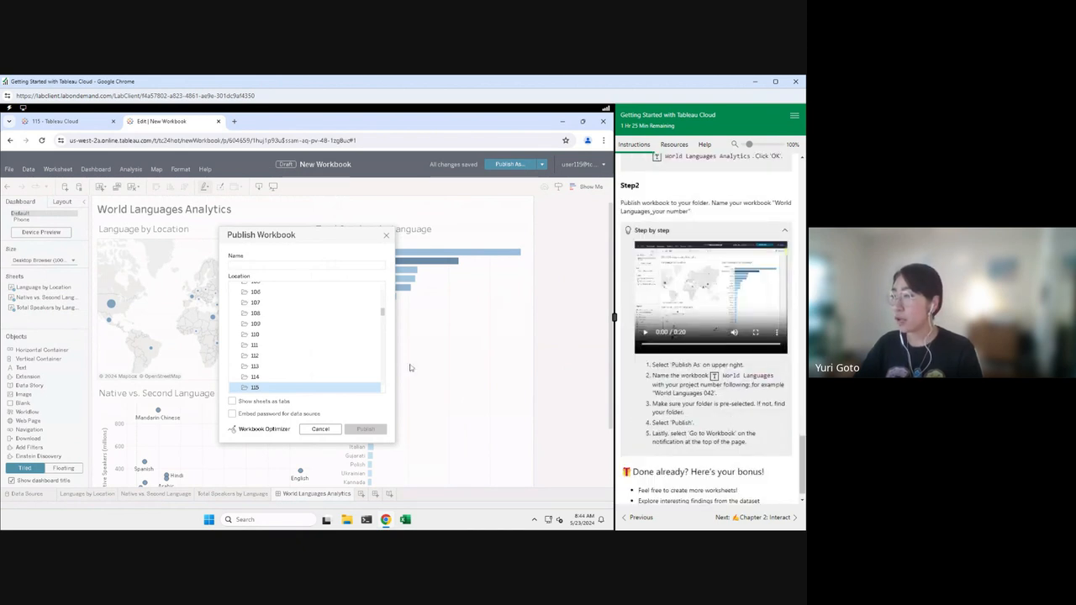
click(714, 376)
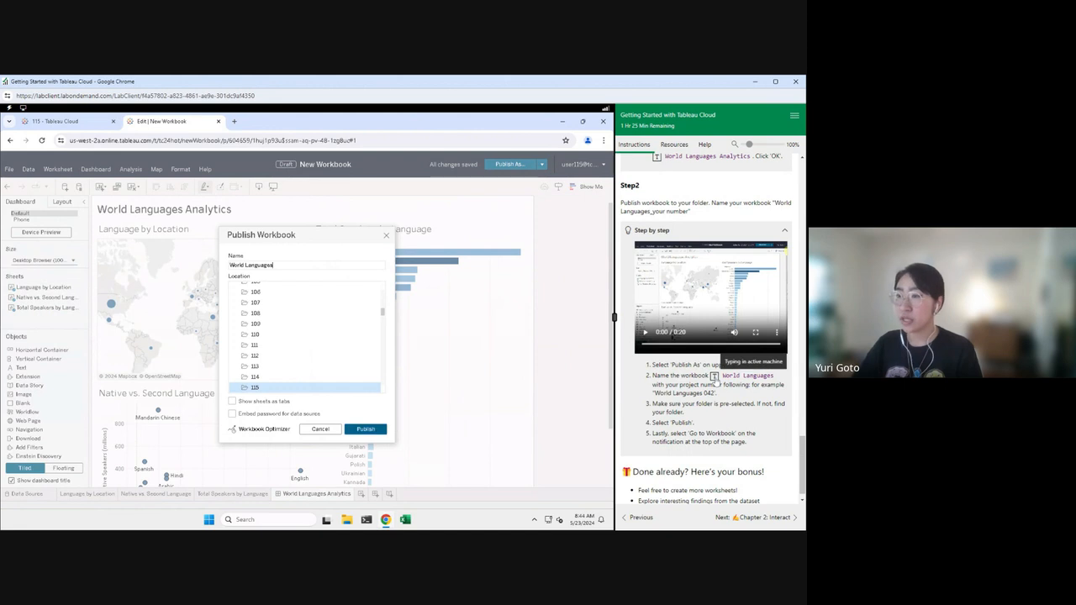
text(115)
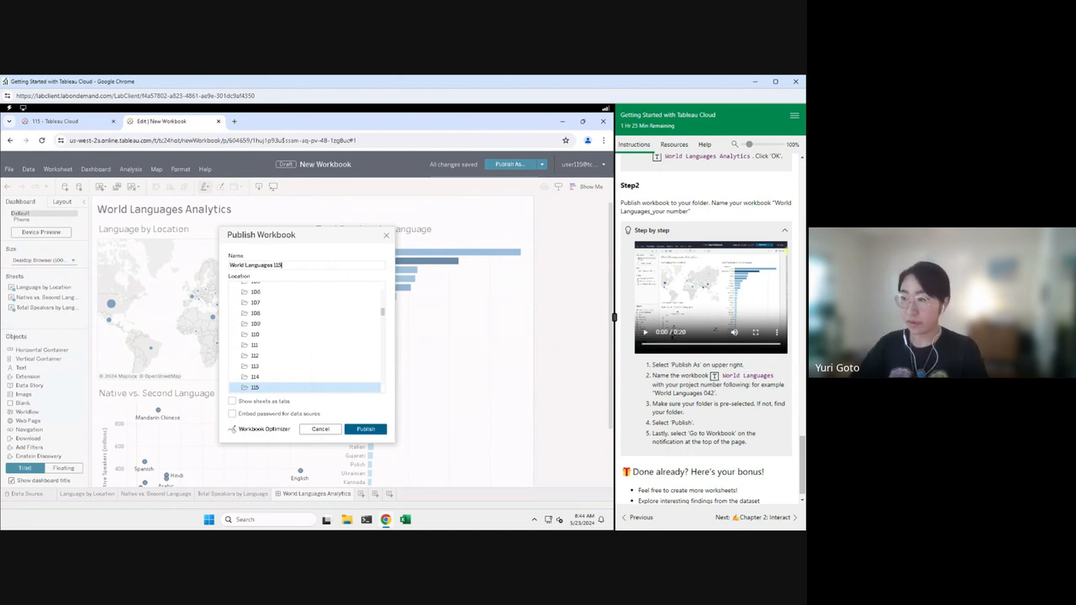
click(374, 431)
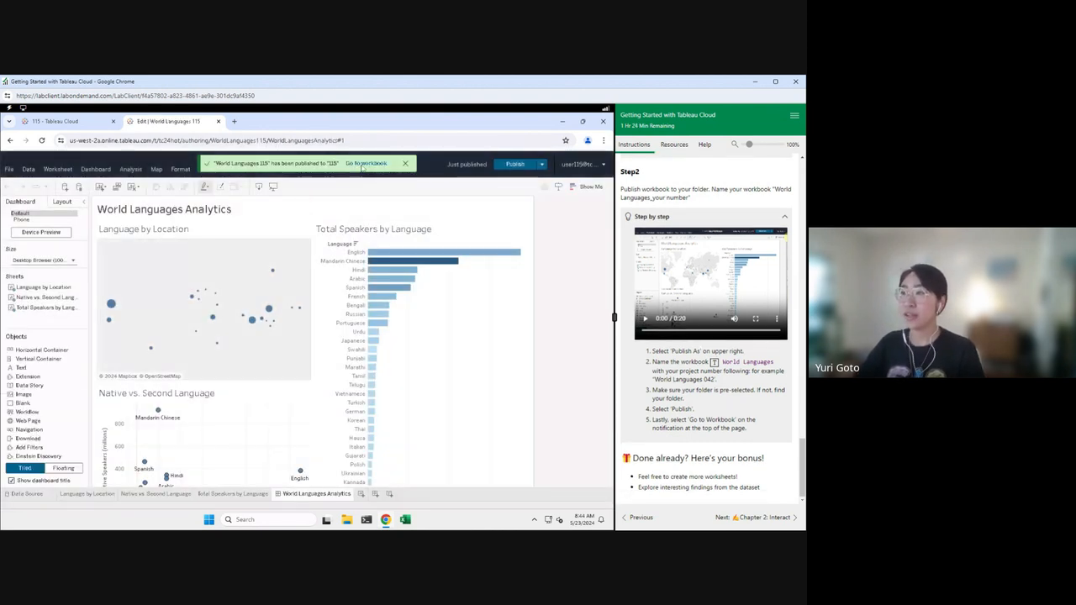
click(363, 164)
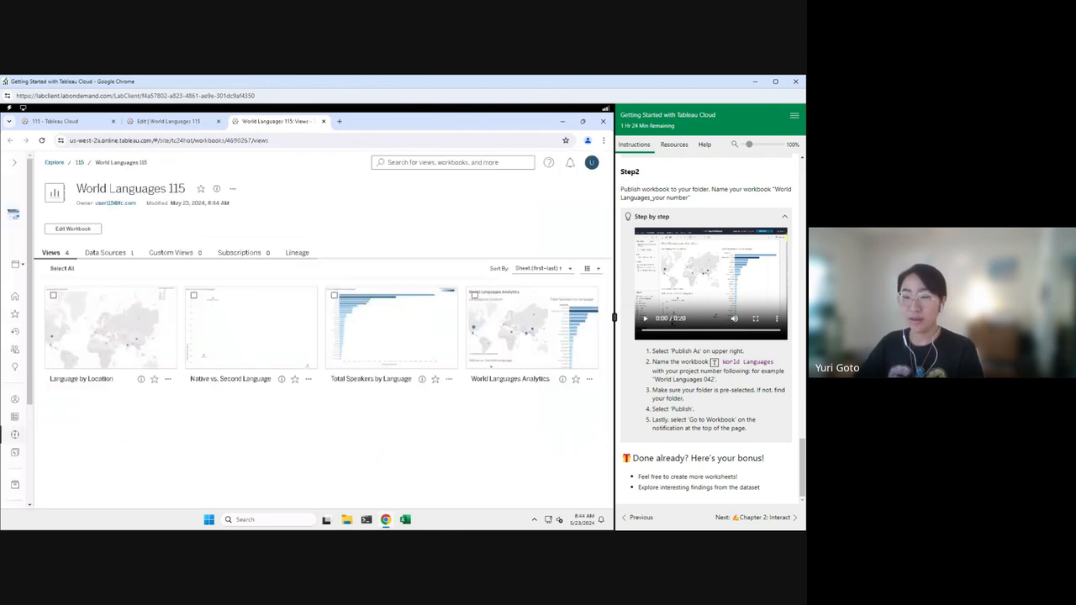
Step: Open the World Languages Analytics dashboard view, then advance the presentation slide
click(547, 360)
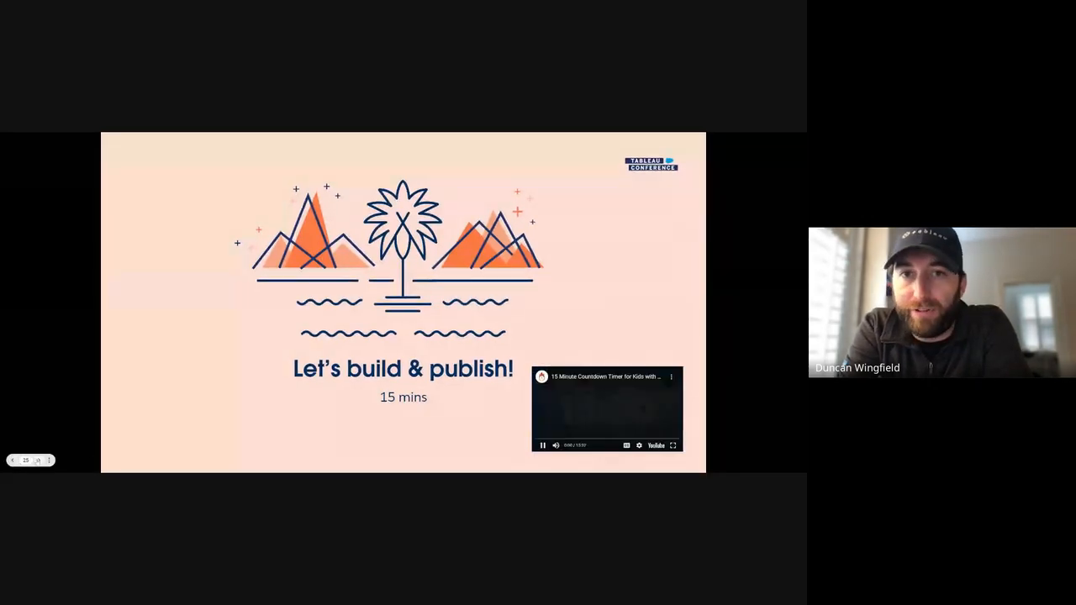
click(39, 461)
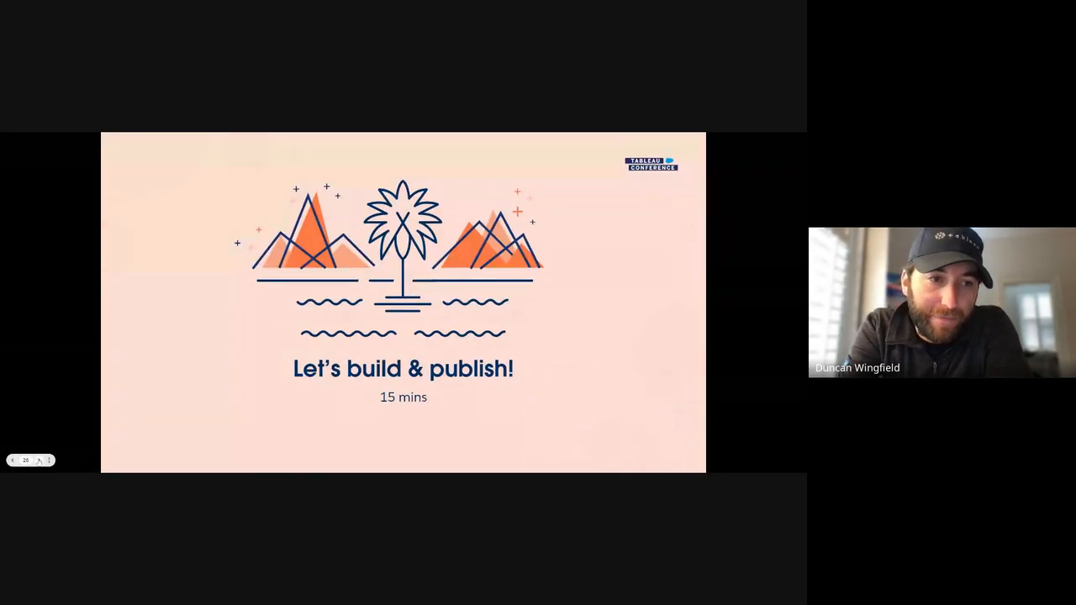
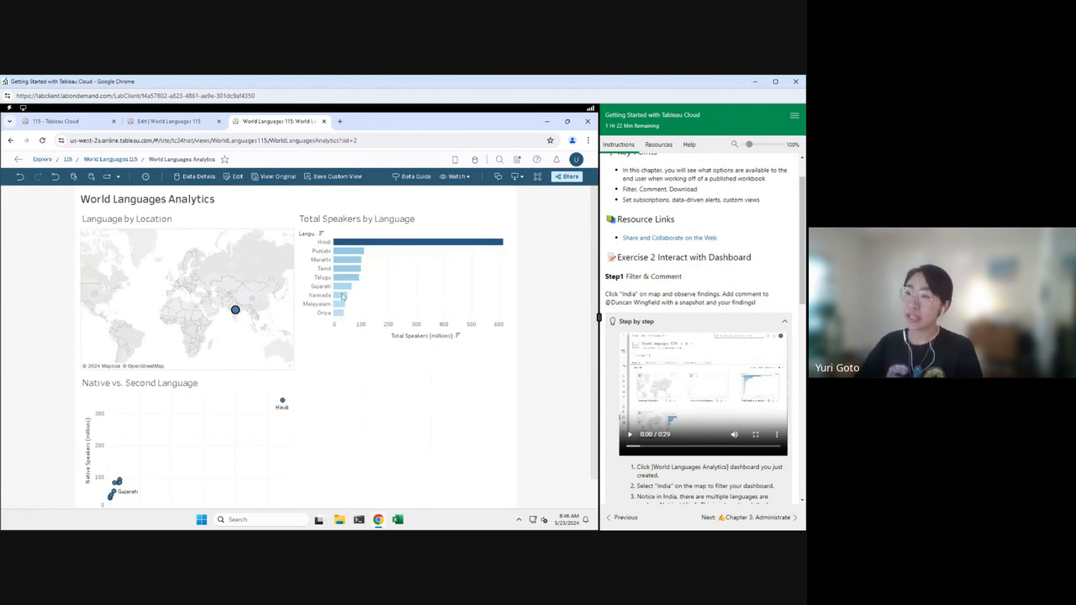
Step: Filter the dashboard to India on the map and open the view's comments
click(236, 312)
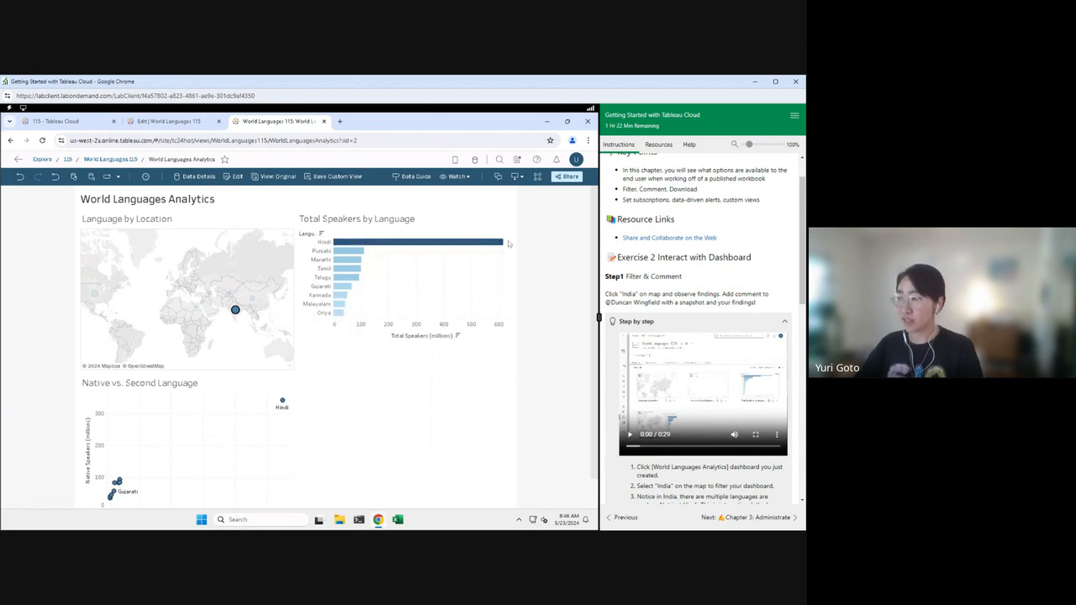
click(497, 177)
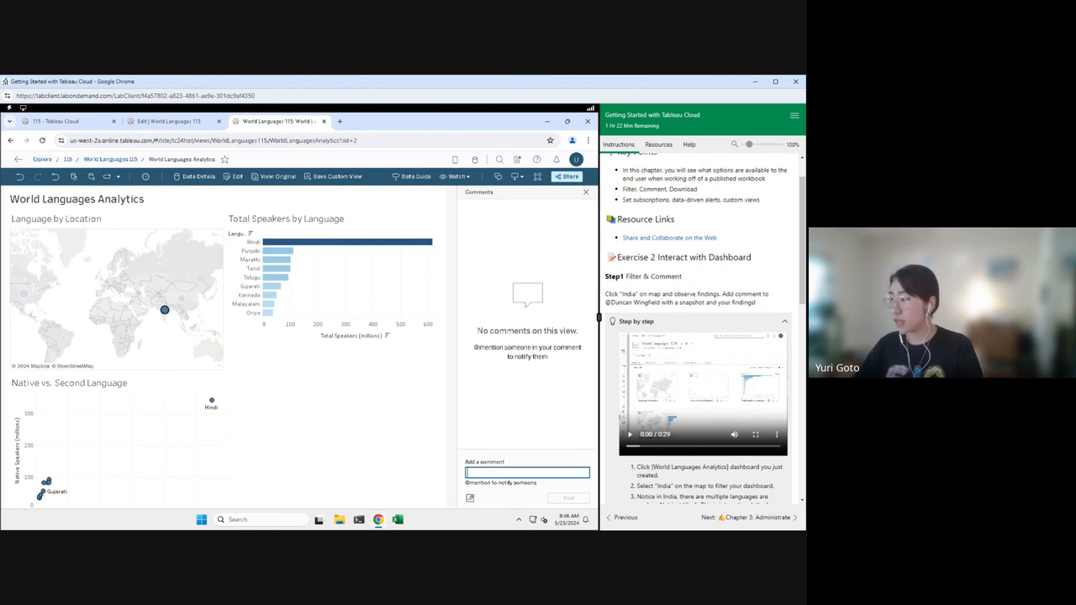
scroll(697, 336, down, 1)
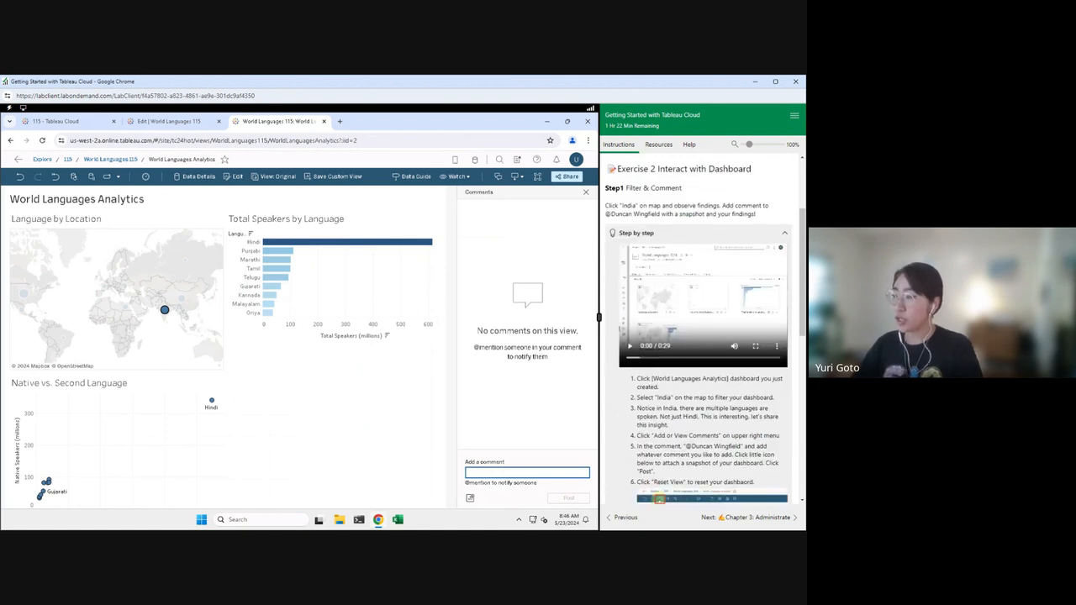
Step: Post a comment mentioning a colleague, reading 'check this out!', with a dashboard snapshot attached
text([Du)
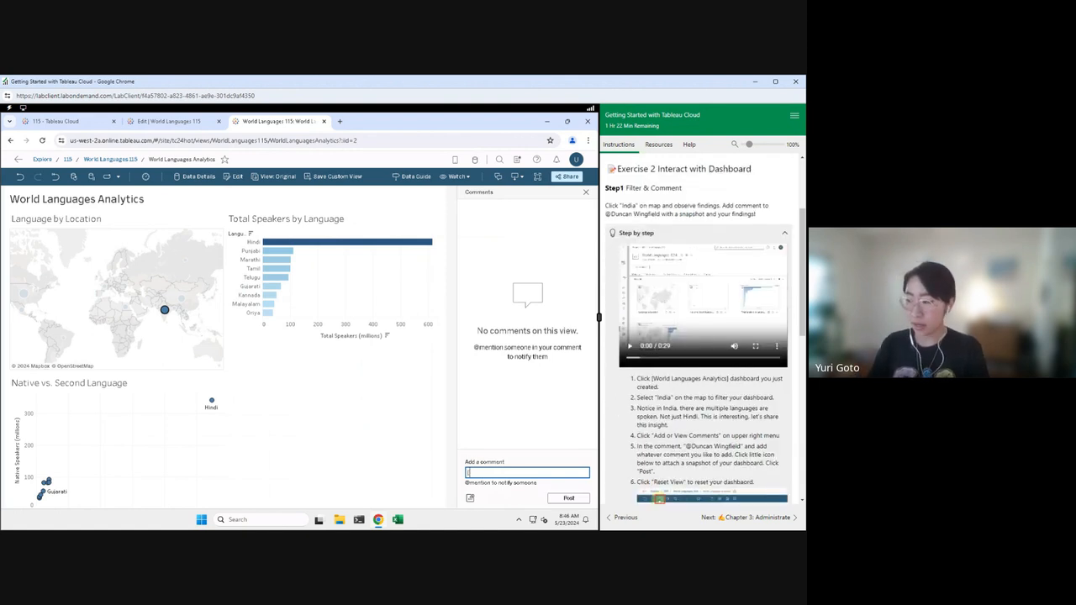
key(BackSpace)
key(BackSpace)
key(BackSpace)
text(@dun)
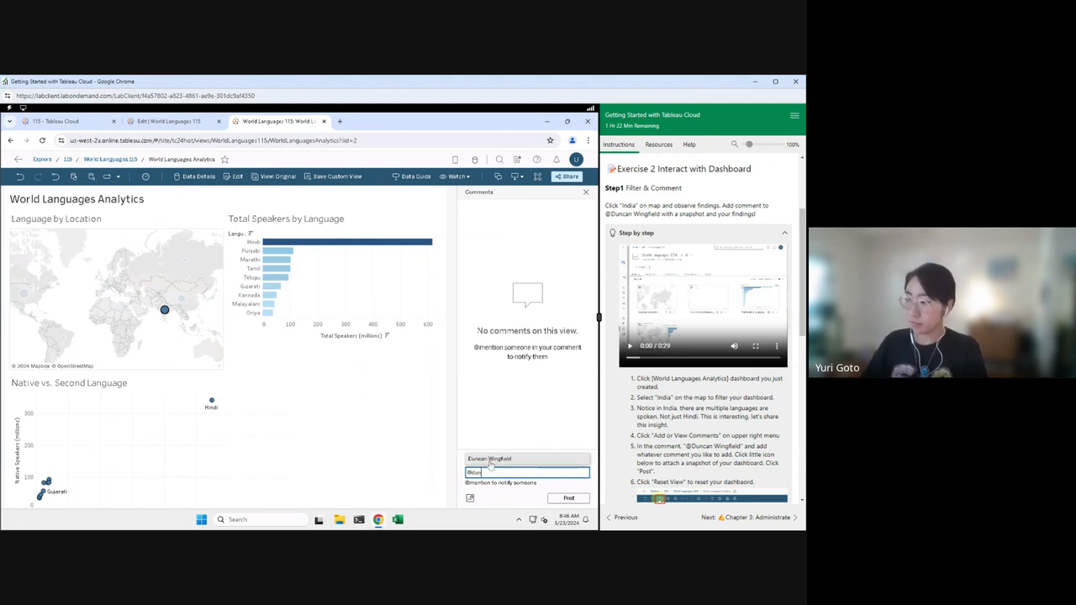
click(491, 459)
text(check)
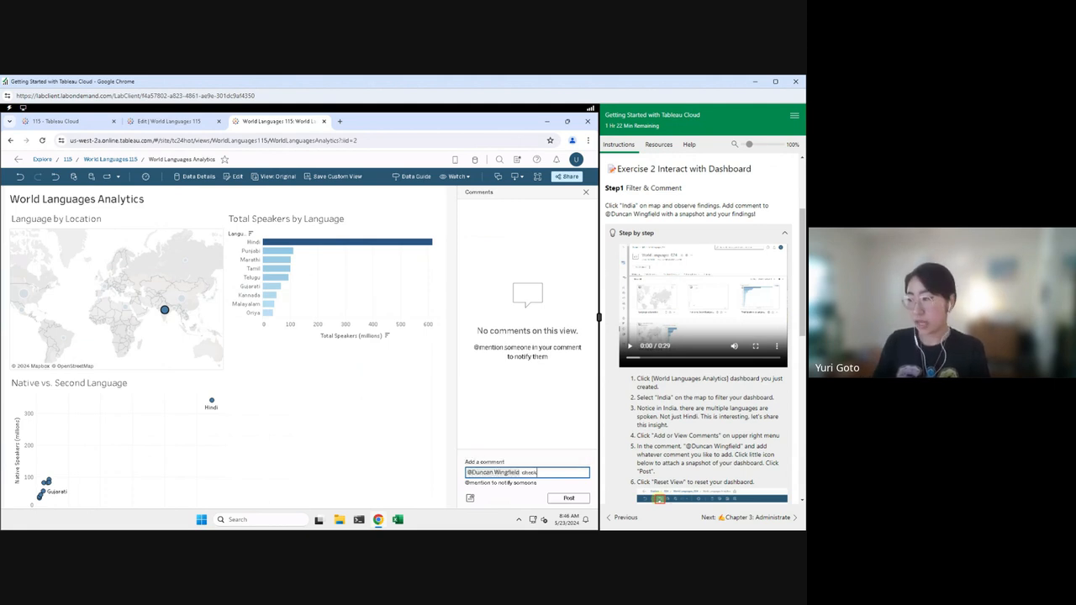
text( this out!)
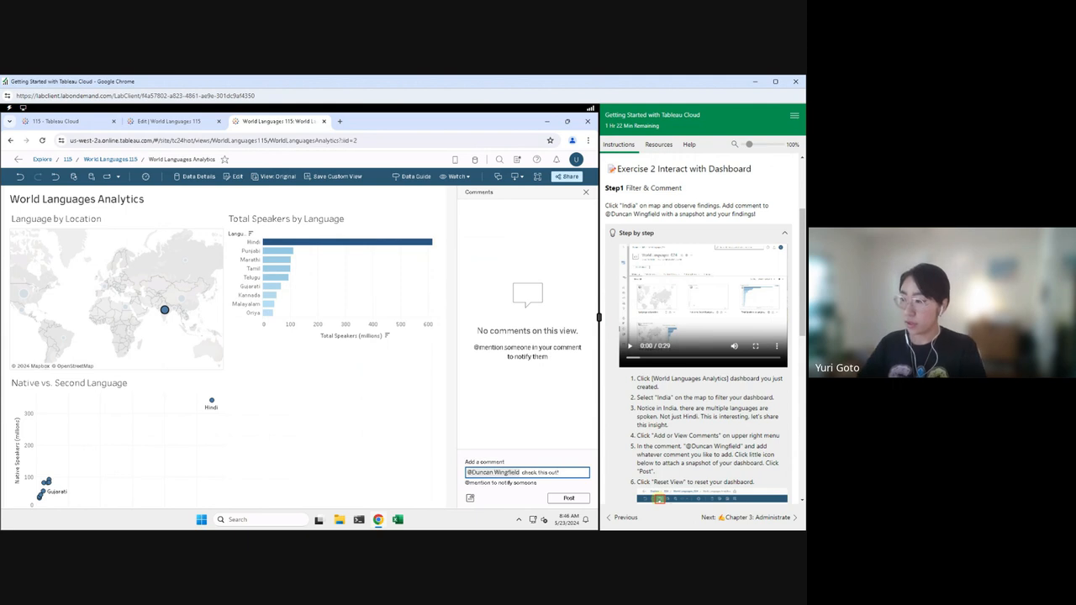
click(470, 497)
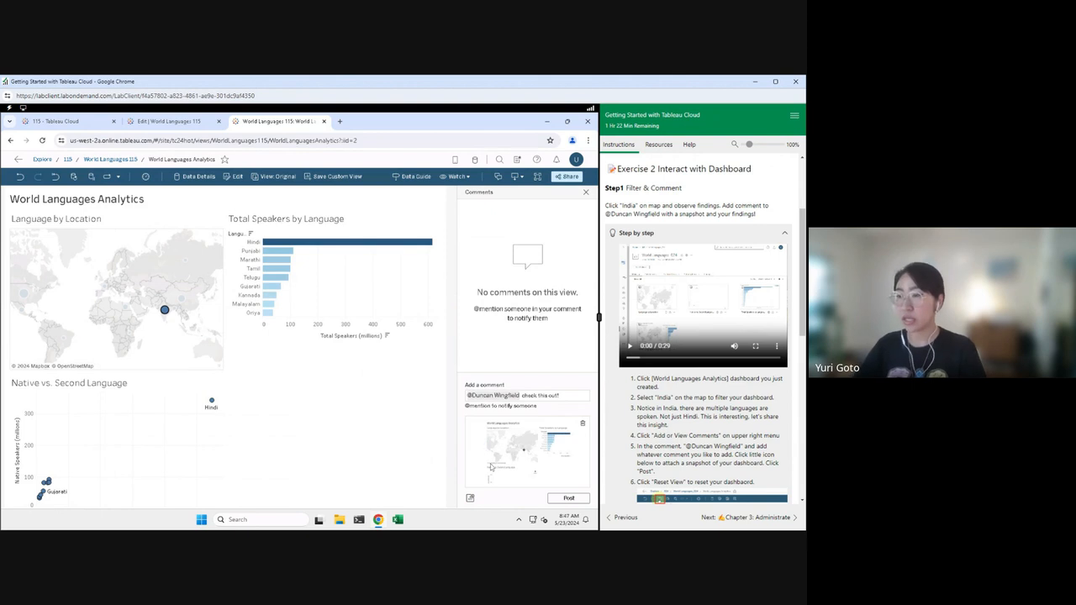
click(569, 498)
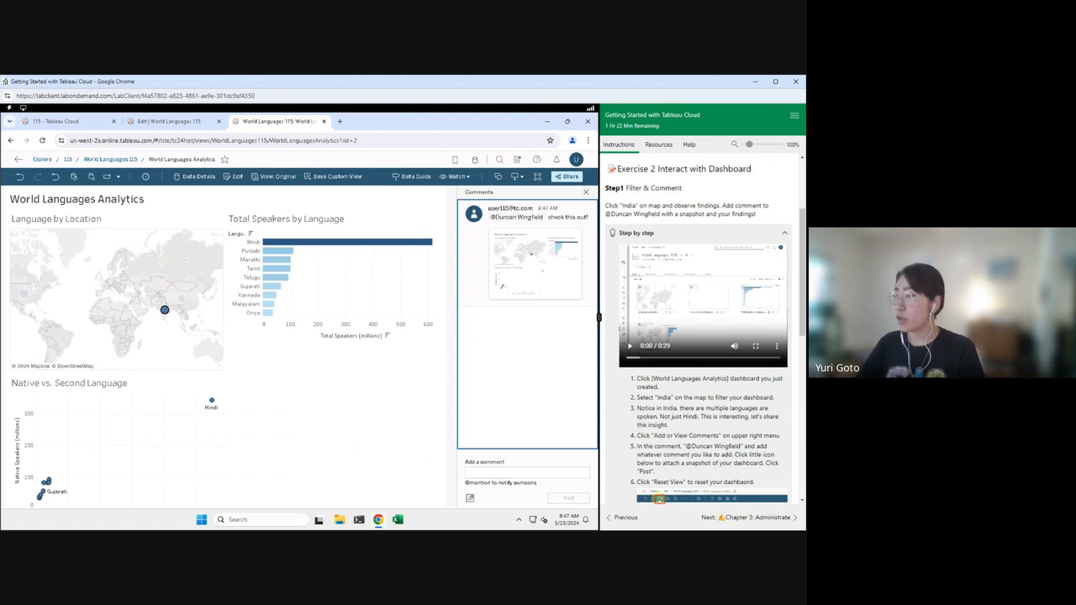
scroll(704, 333, down, 3)
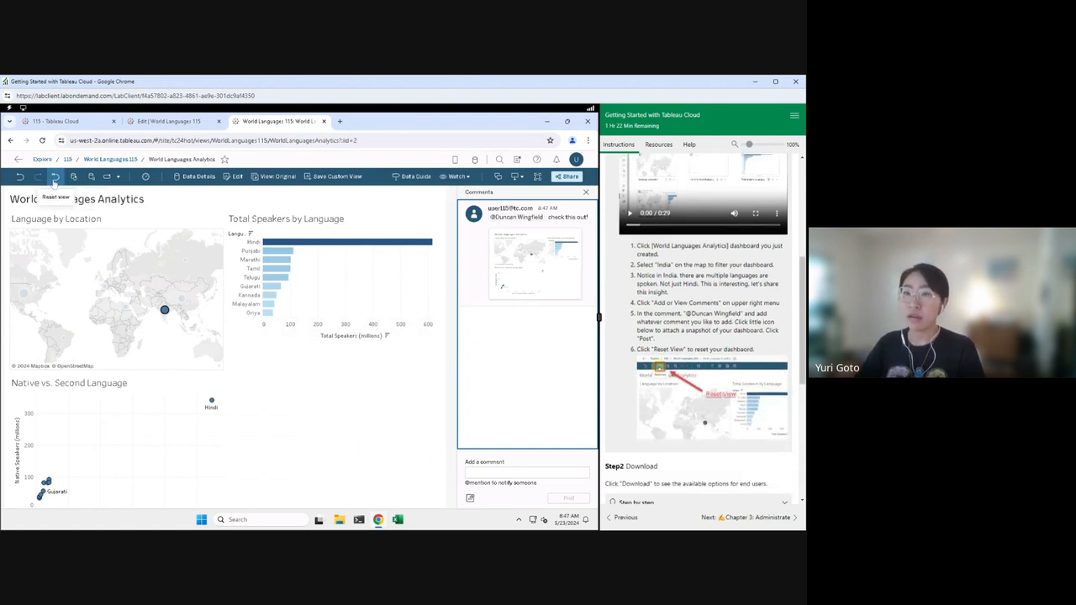
Step: Reset the view to show all languages again and check the Download formats without downloading
click(55, 177)
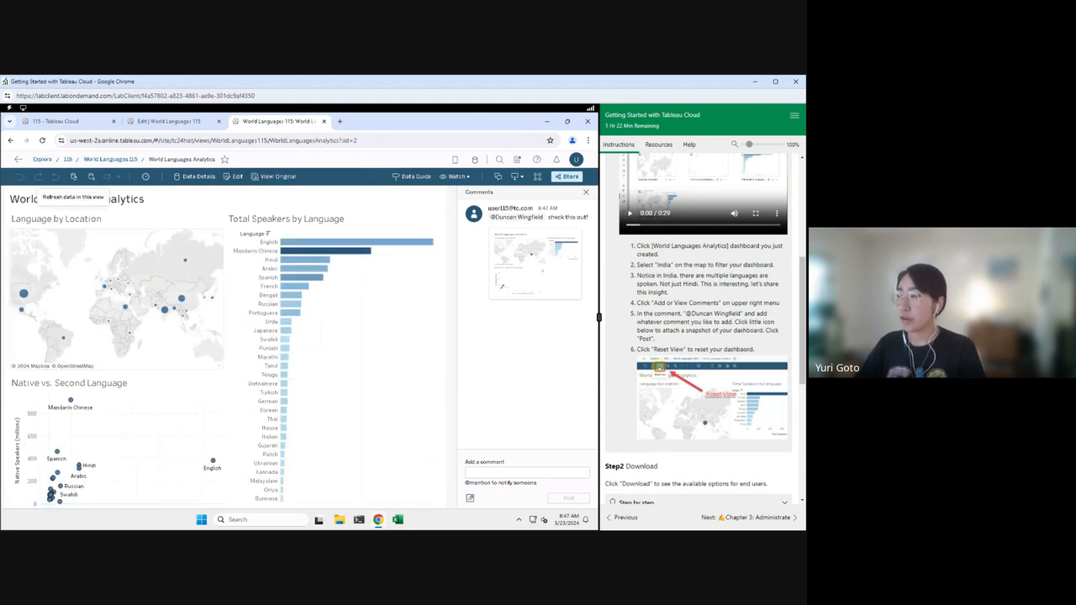
scroll(747, 334, down, 3)
scroll(746, 335, down, 2)
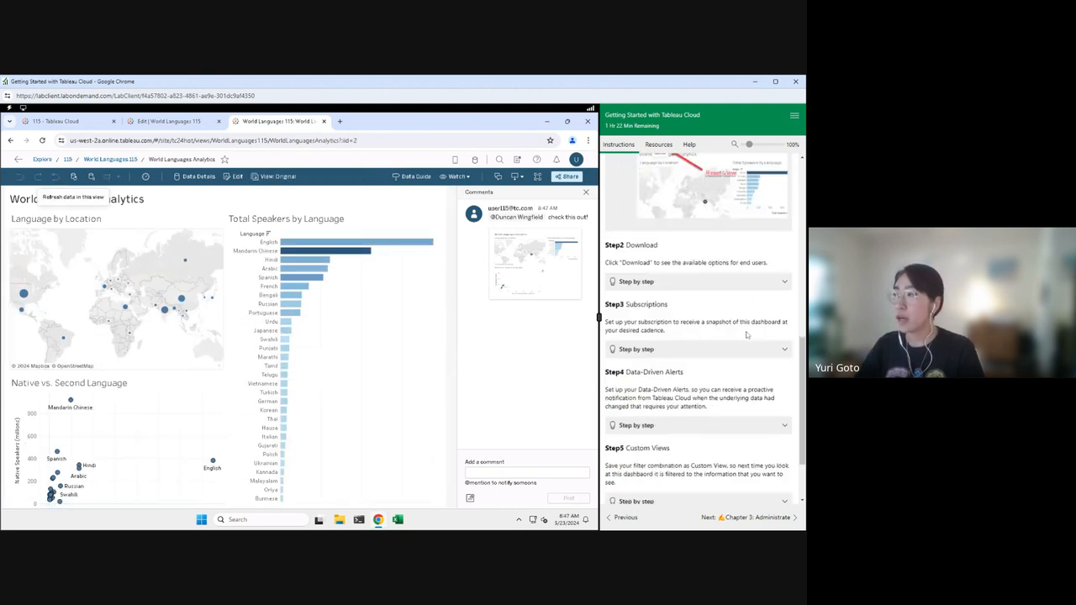
scroll(746, 335, down, 1)
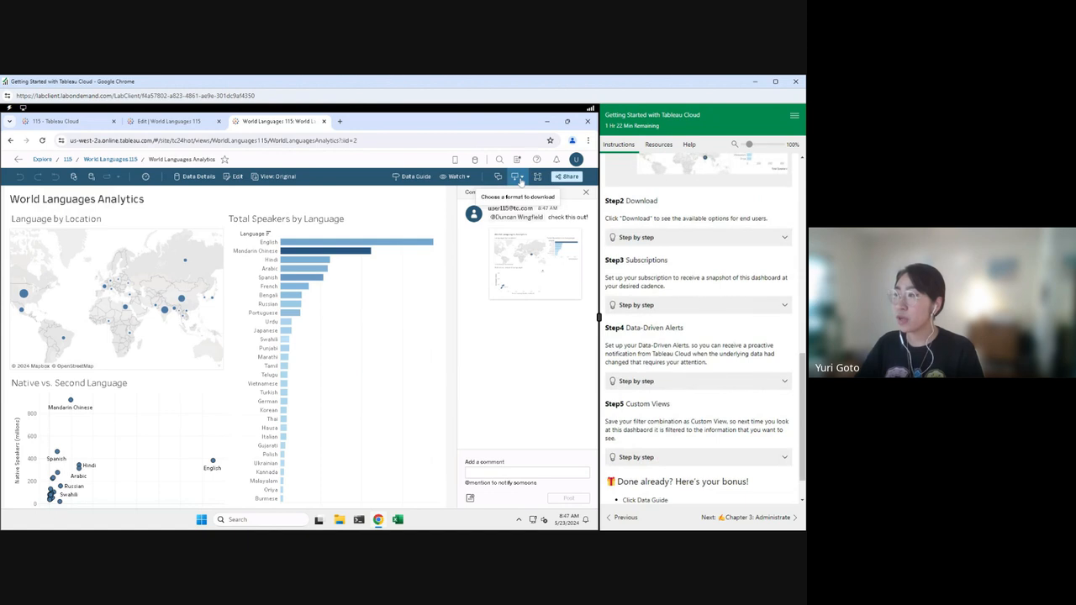
click(520, 181)
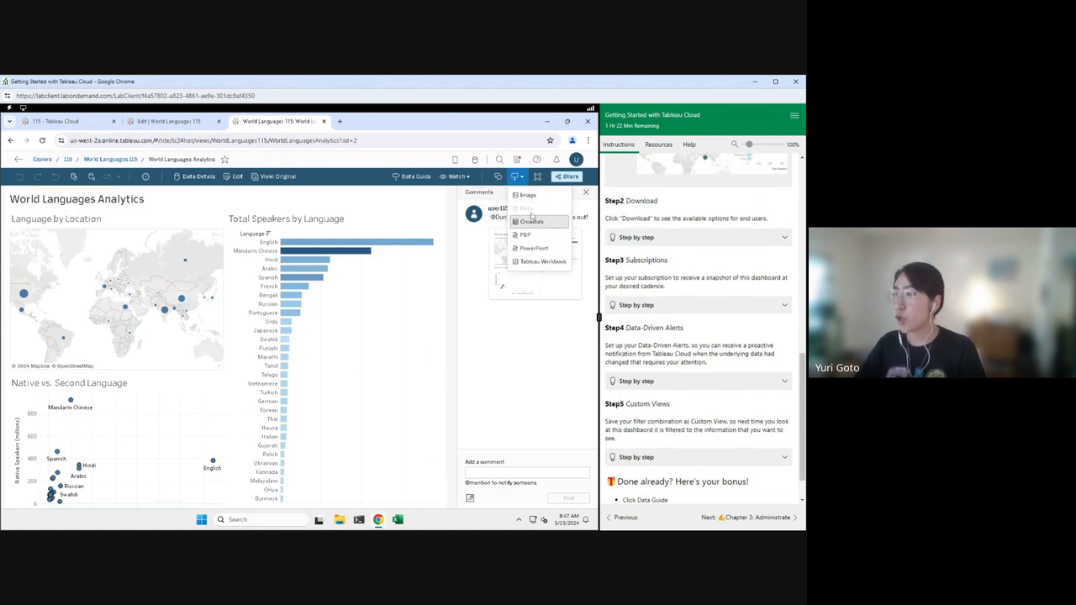
click(521, 179)
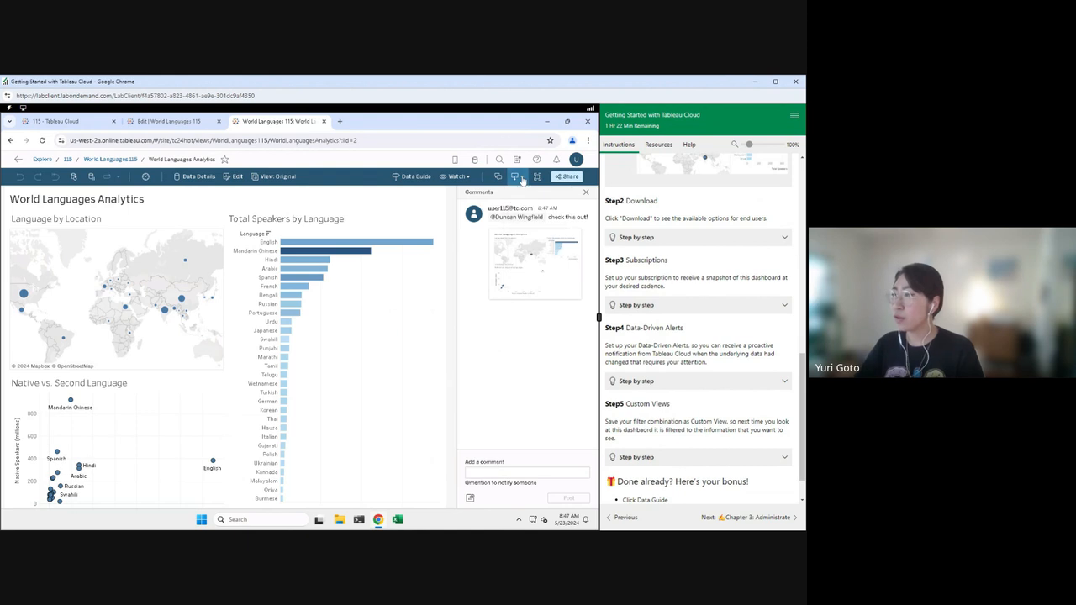
Step: Subscribe yourself to weekly image snapshots of this view at 08:50
click(472, 179)
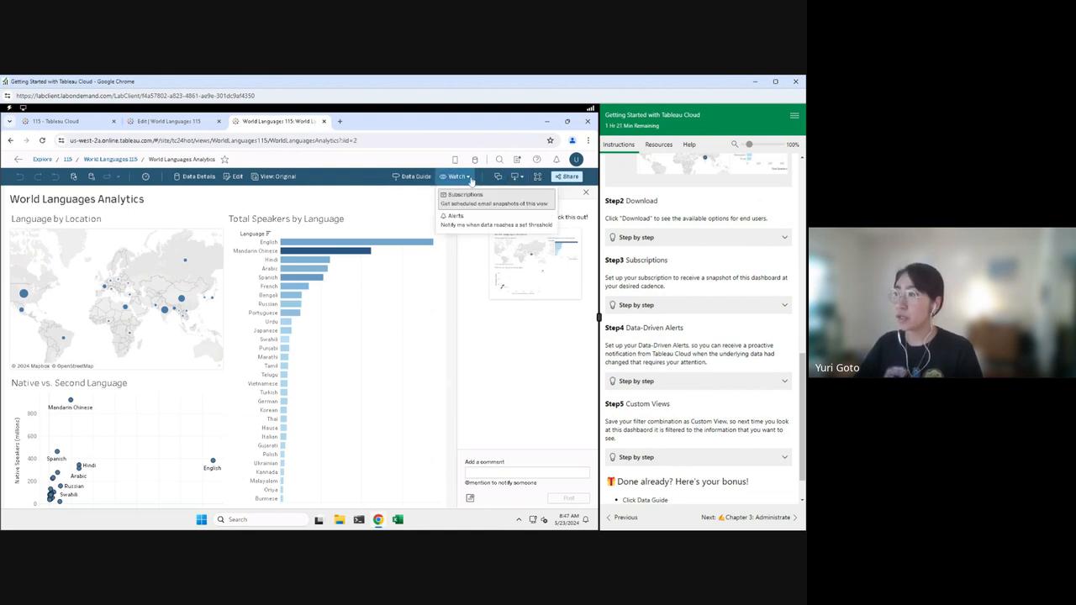
click(468, 198)
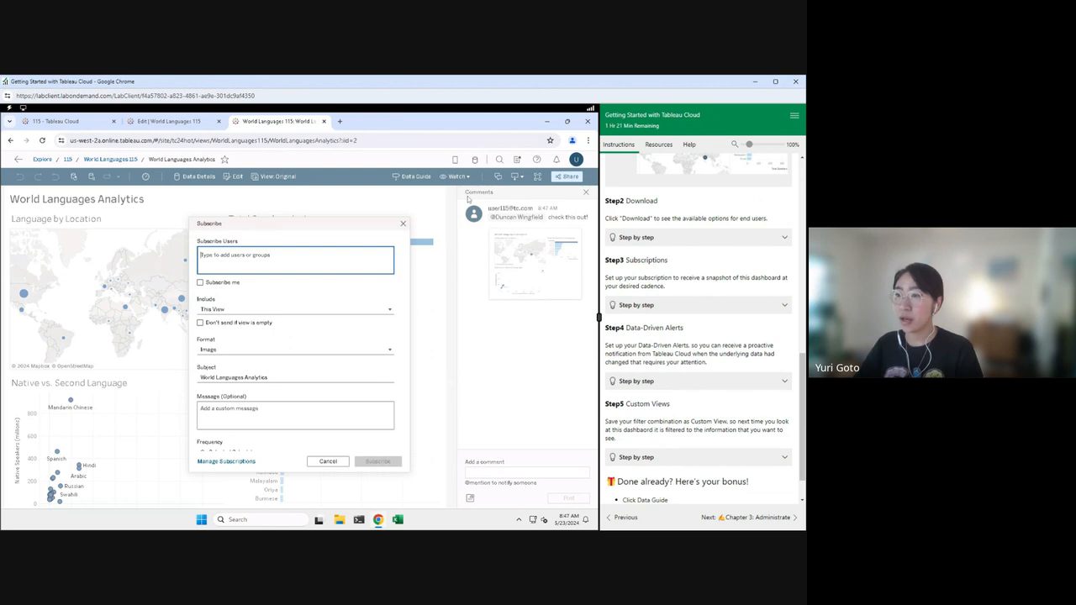
click(201, 286)
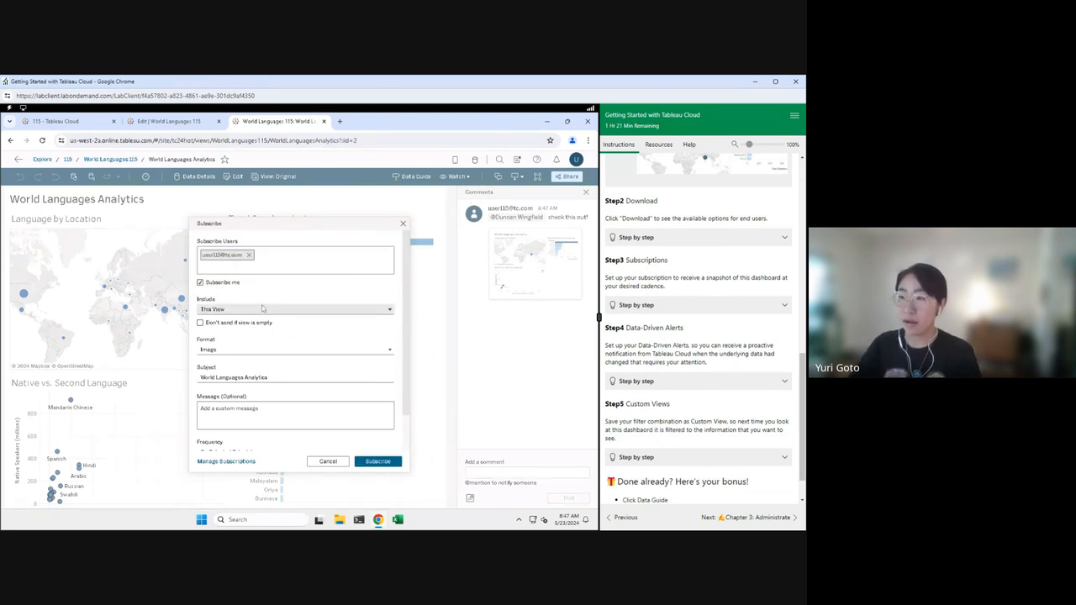
scroll(286, 362, down, 1)
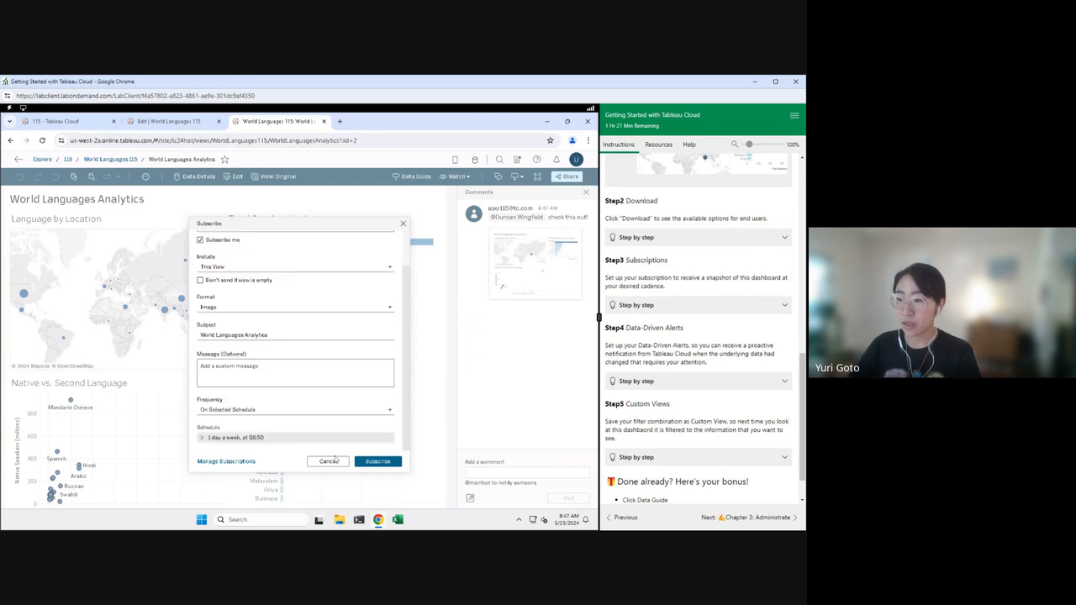
click(202, 438)
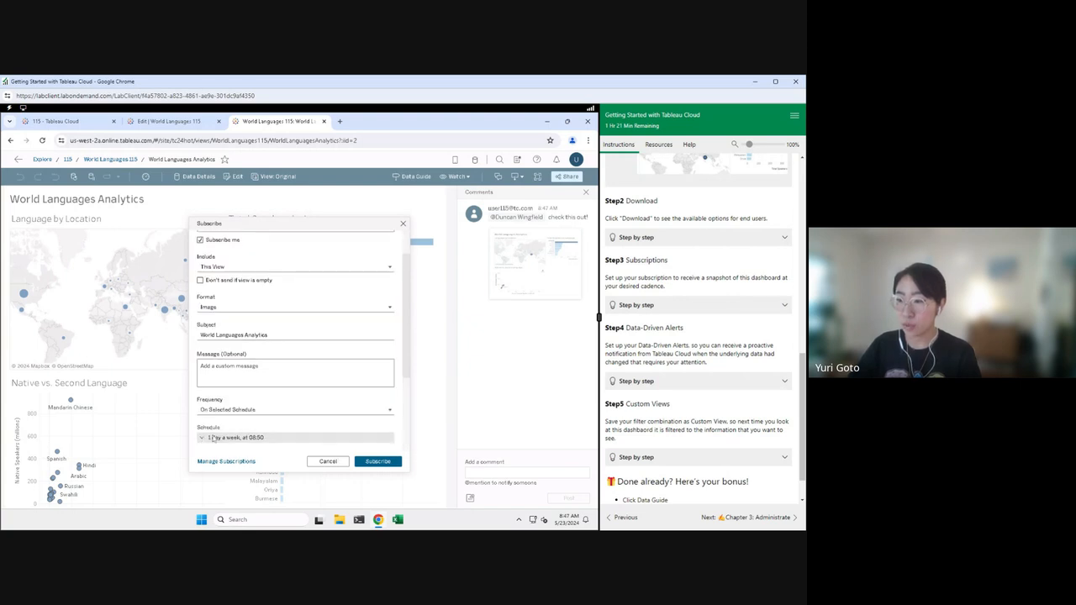
scroll(323, 415, down, 3)
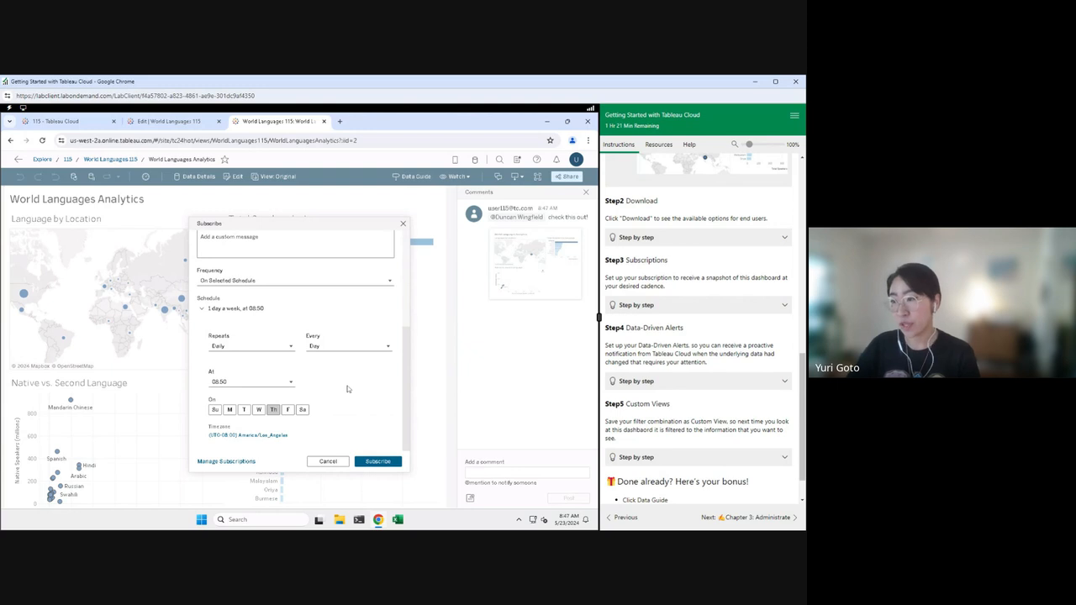
click(378, 461)
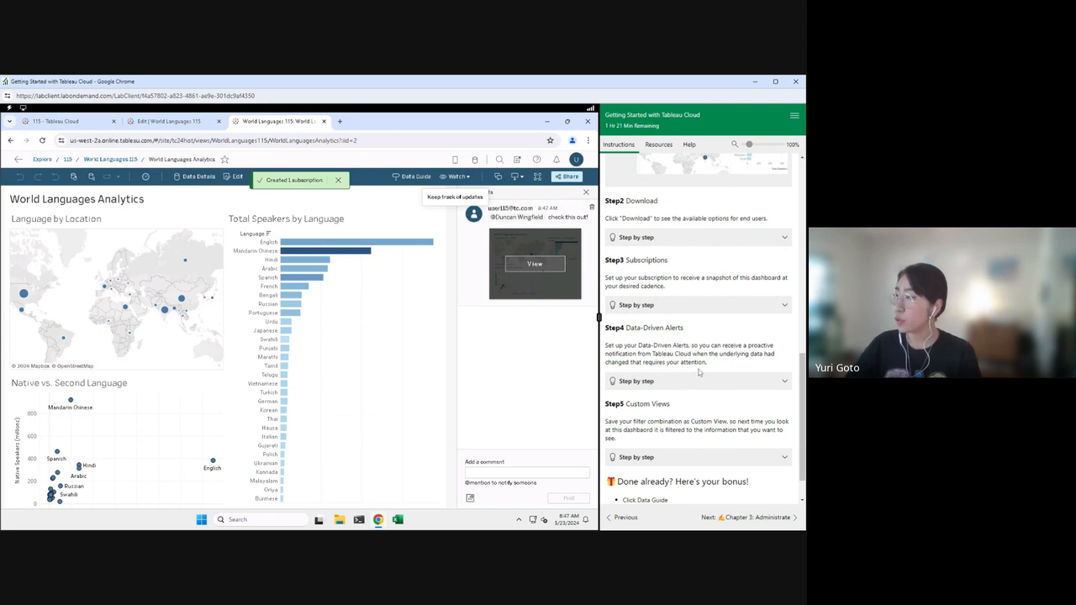
Step: Show the view's data-driven Alerts panel, which lists no alerts yet
scroll(675, 345, down, 1)
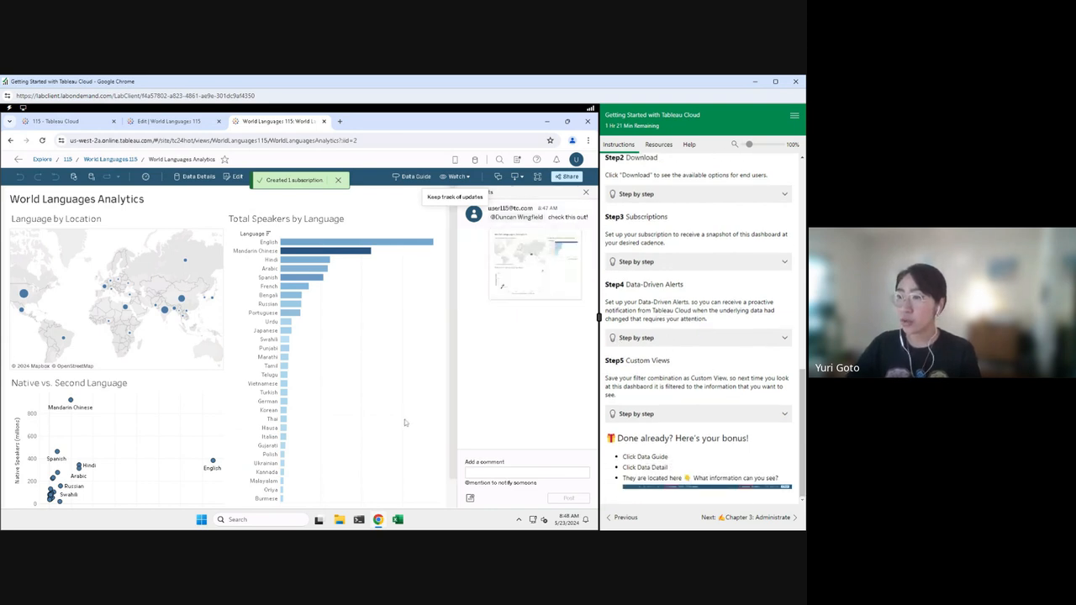
scroll(405, 423, down, 1)
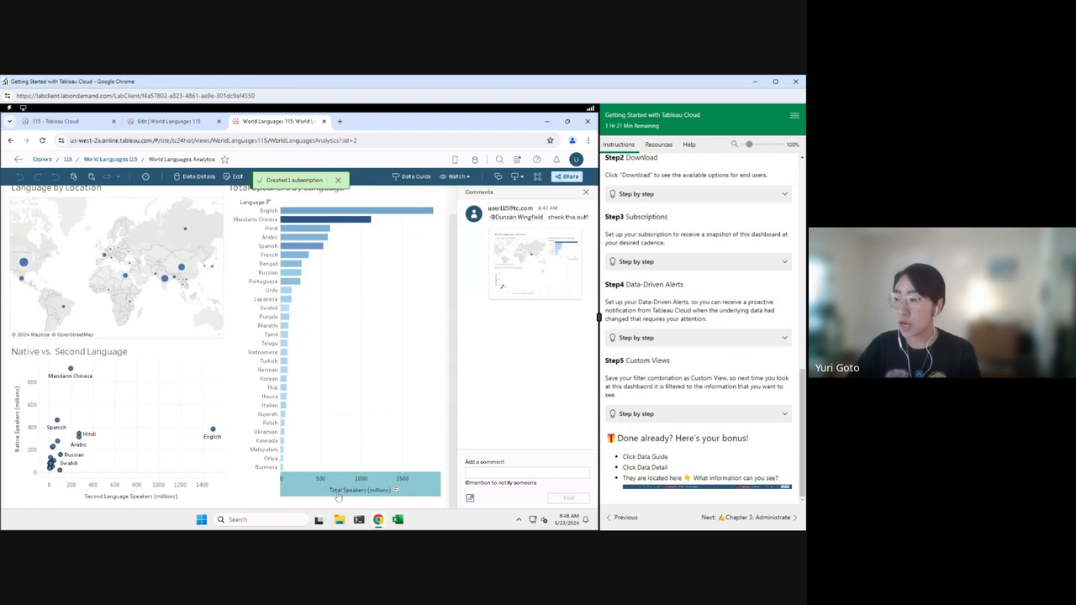
click(455, 176)
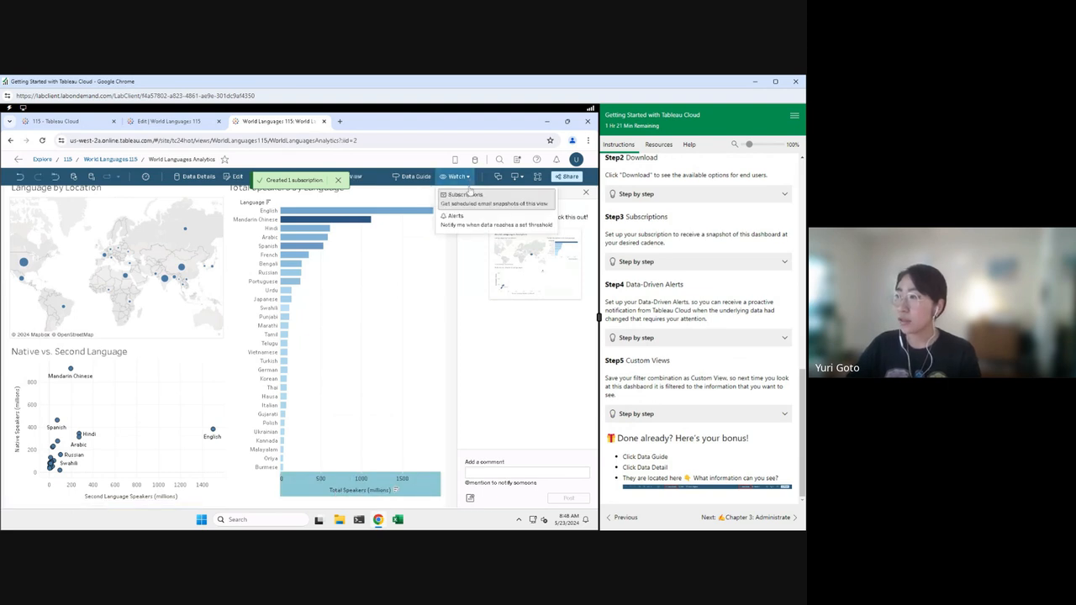
click(457, 218)
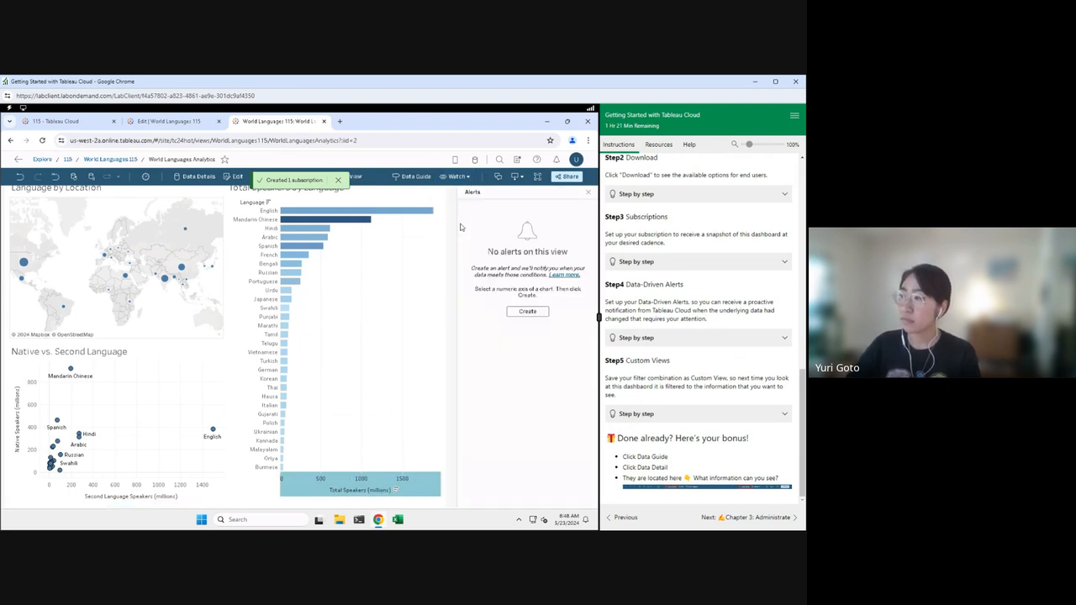
Step: Create a Total Speakers (millions) alert at threshold 2000, sent 'Weekly at most'
click(527, 312)
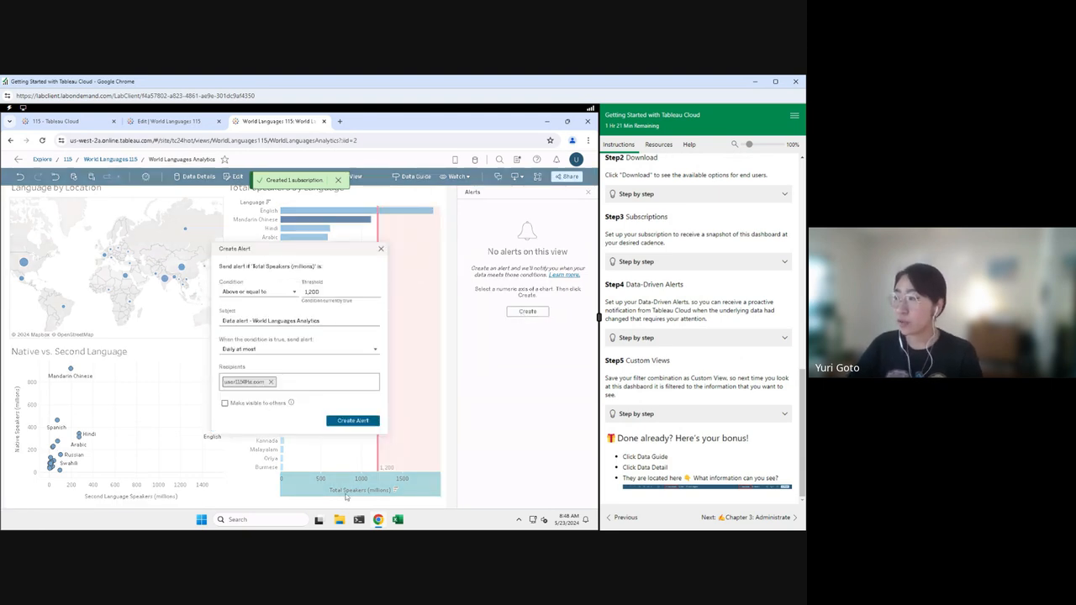
click(703, 340)
scroll(715, 378, down, 3)
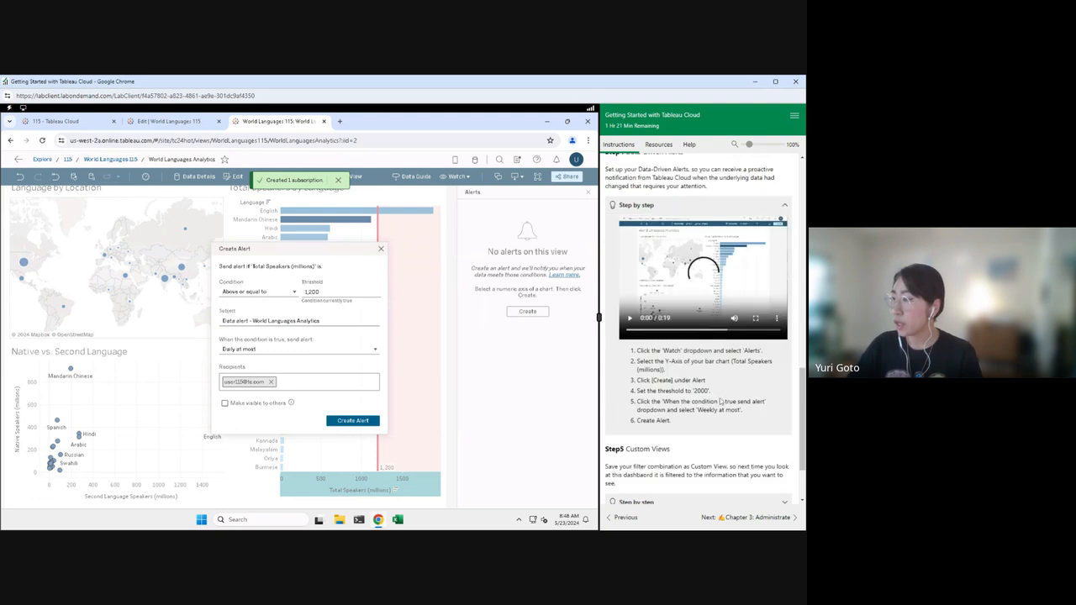
click(316, 292)
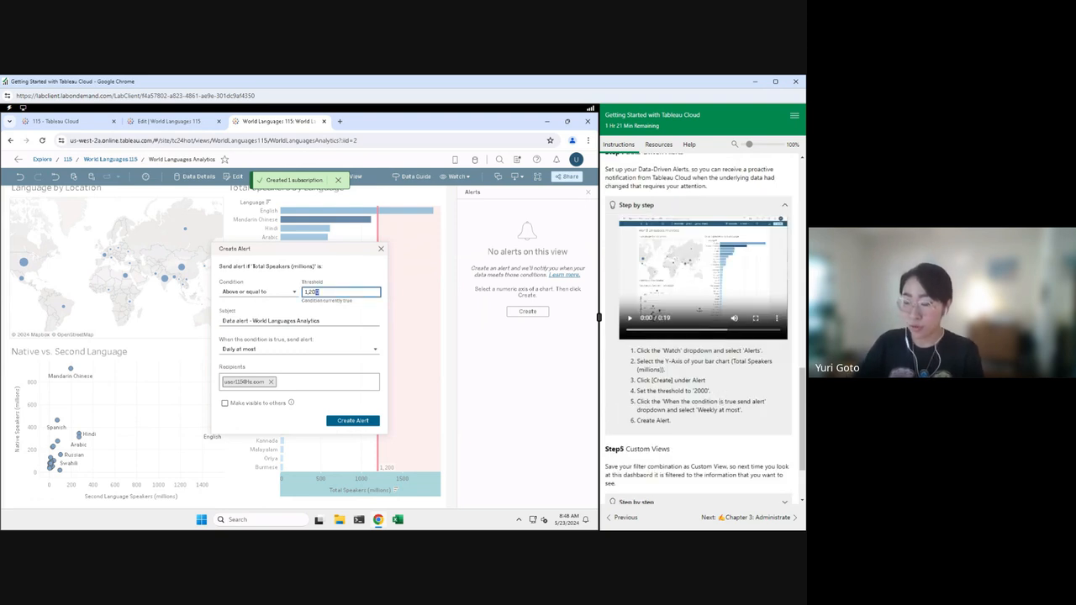
key(BackSpace)
text(2)
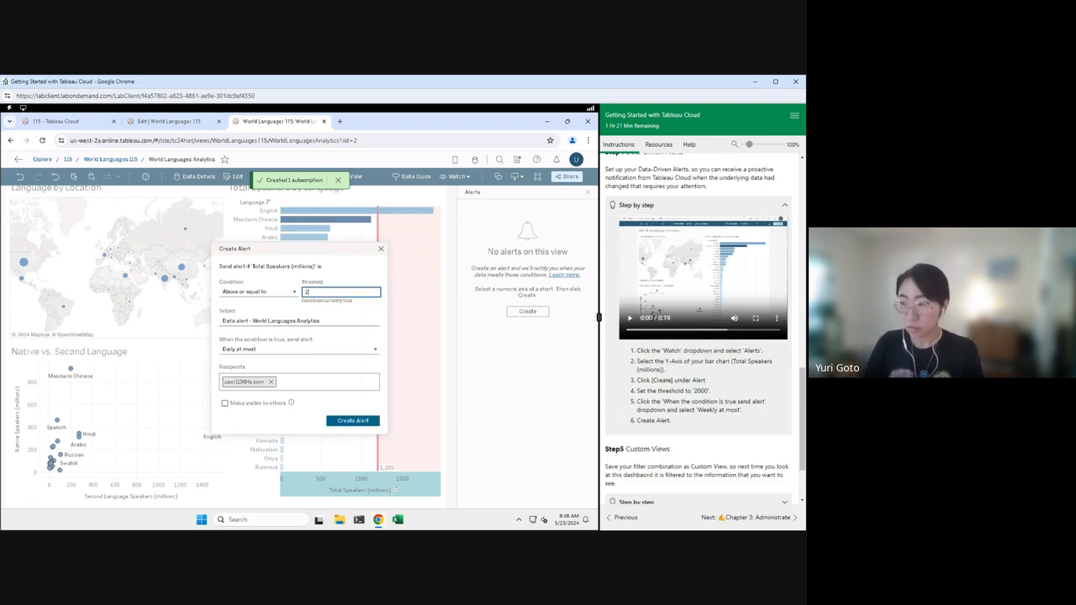
text(000)
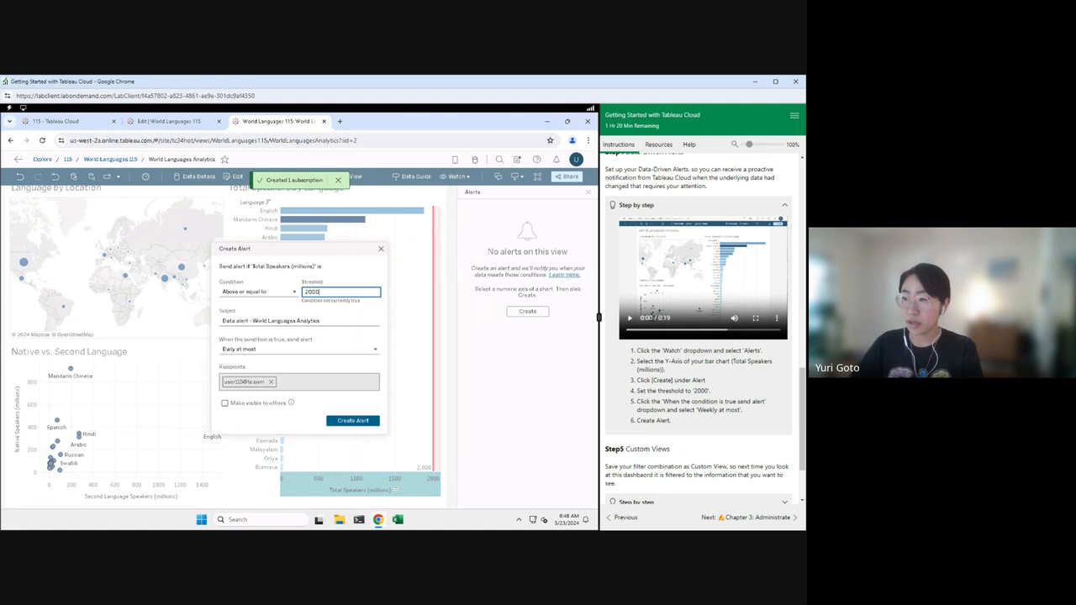
click(277, 349)
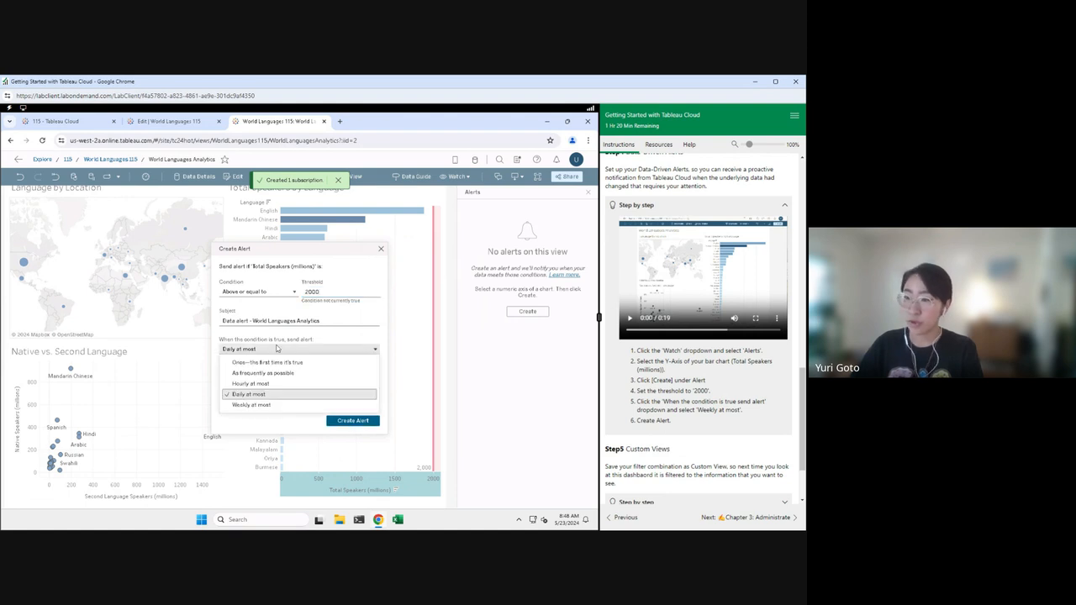
click(269, 408)
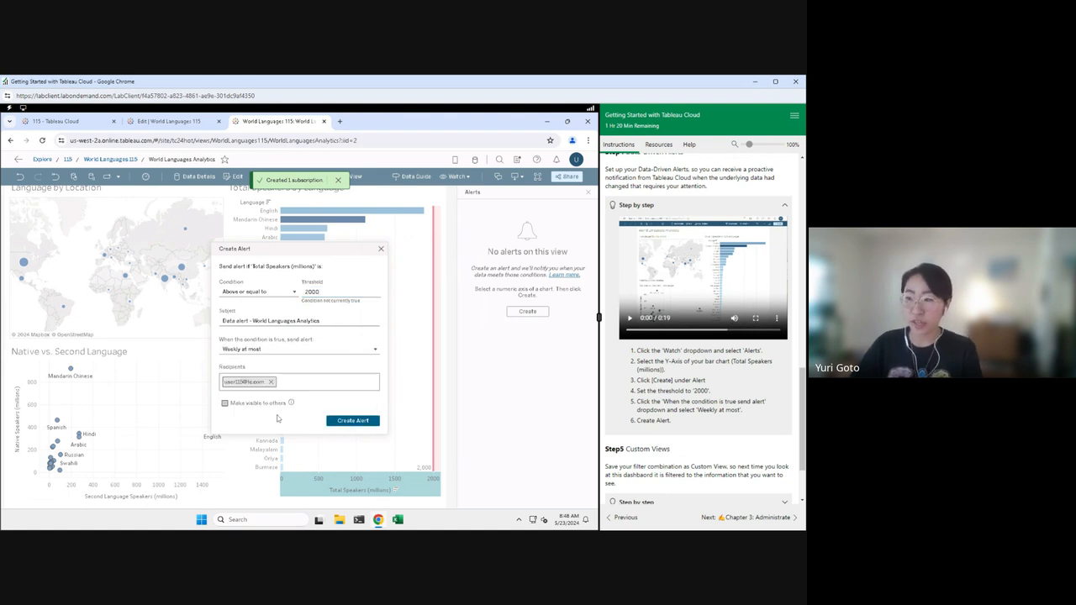
click(347, 423)
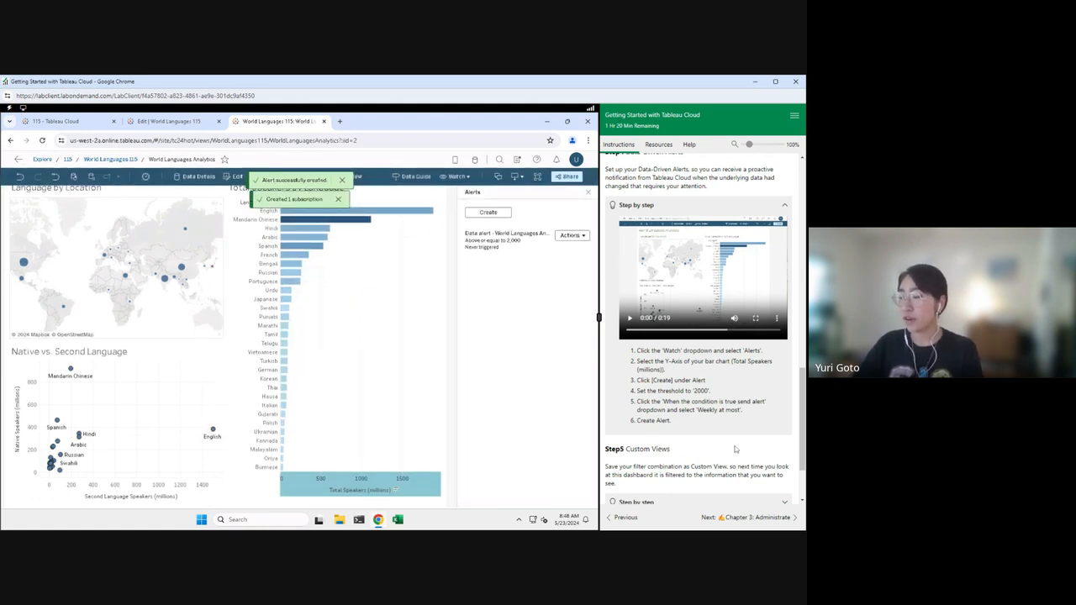
Step: Dismiss the alert and subscription notices and close the Alerts panel
scroll(733, 452, down, 3)
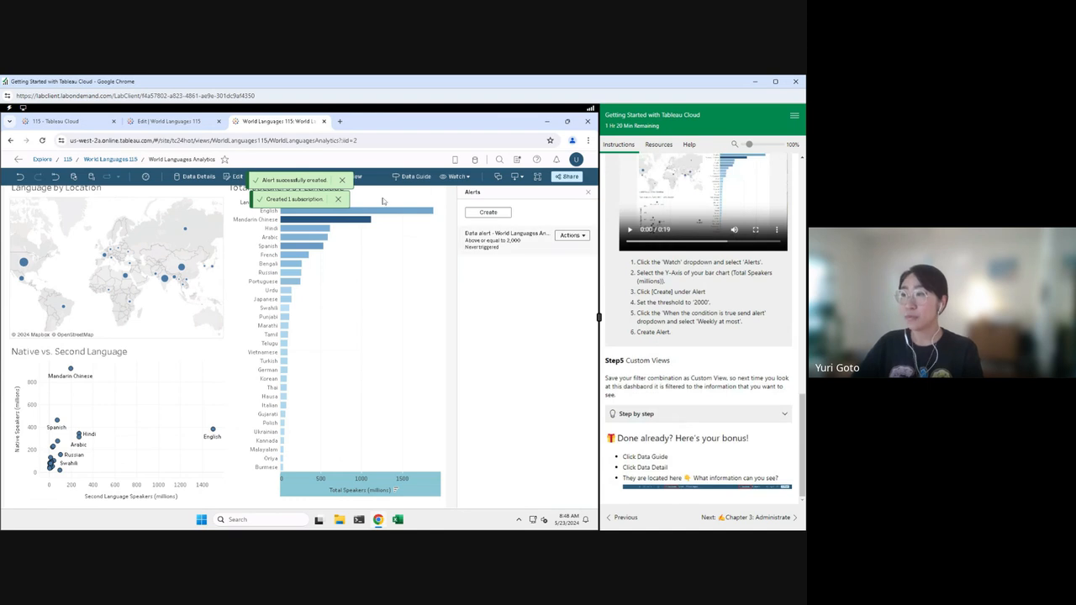
click(342, 180)
click(342, 180)
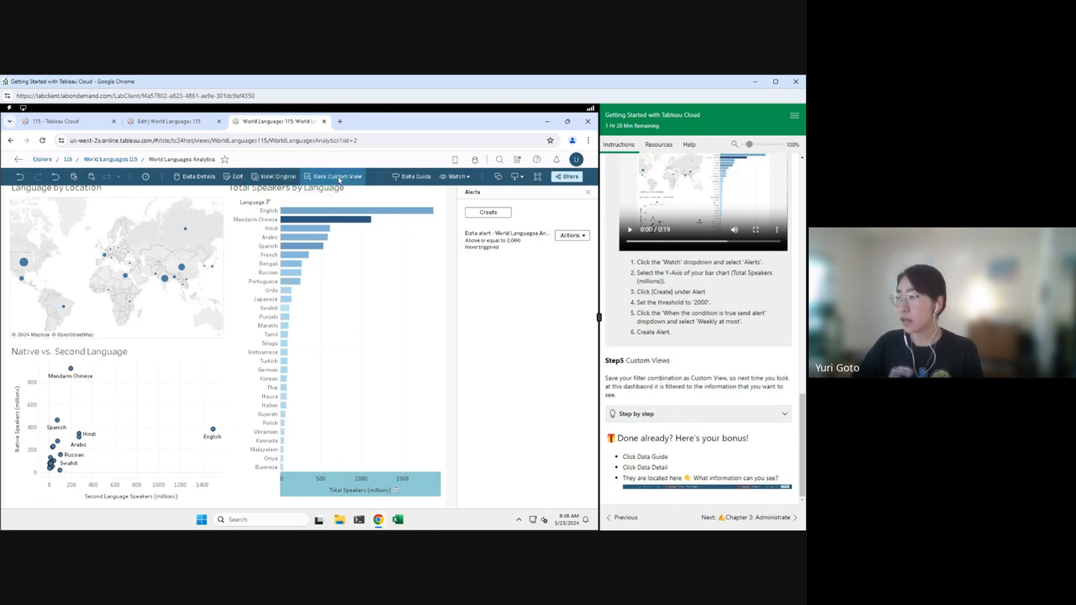
click(587, 193)
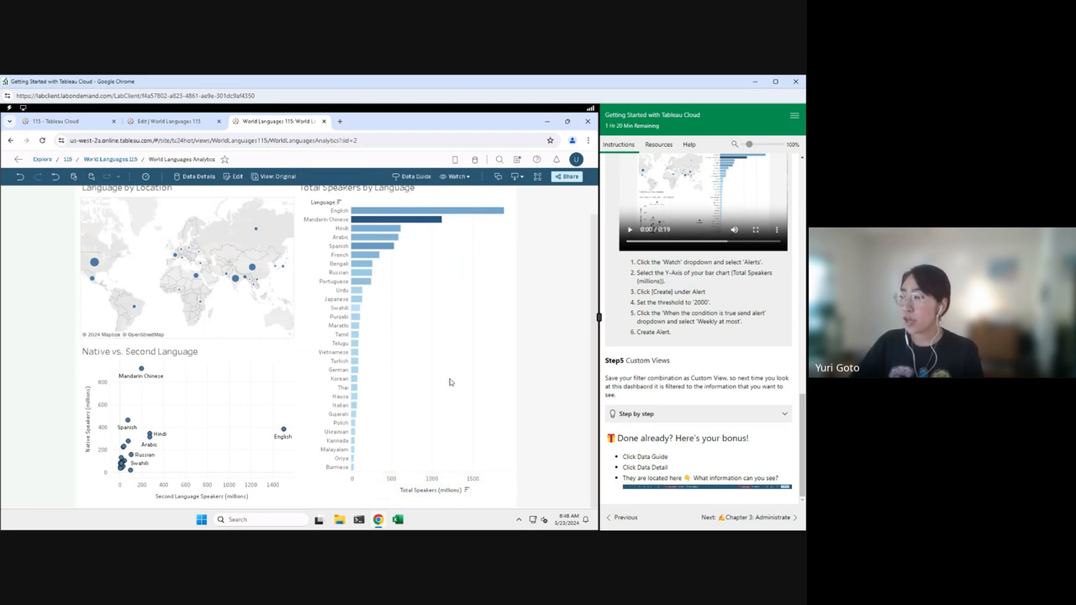
Step: Filter the dashboard to Japan by selecting its dot on the Language by Location map
click(682, 417)
scroll(685, 421, down, 2)
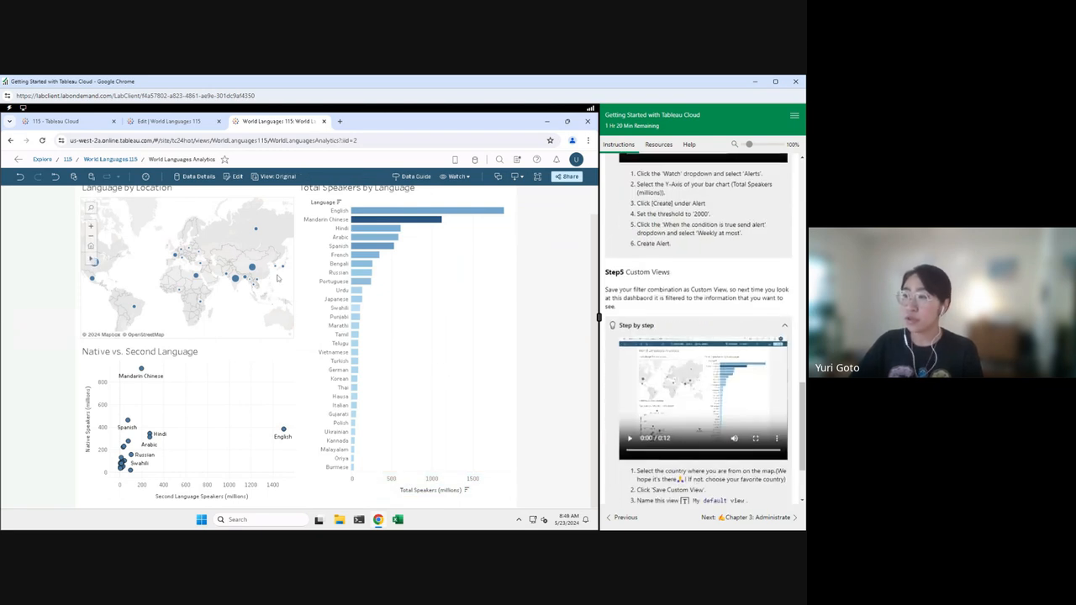
mouse_move(282, 269)
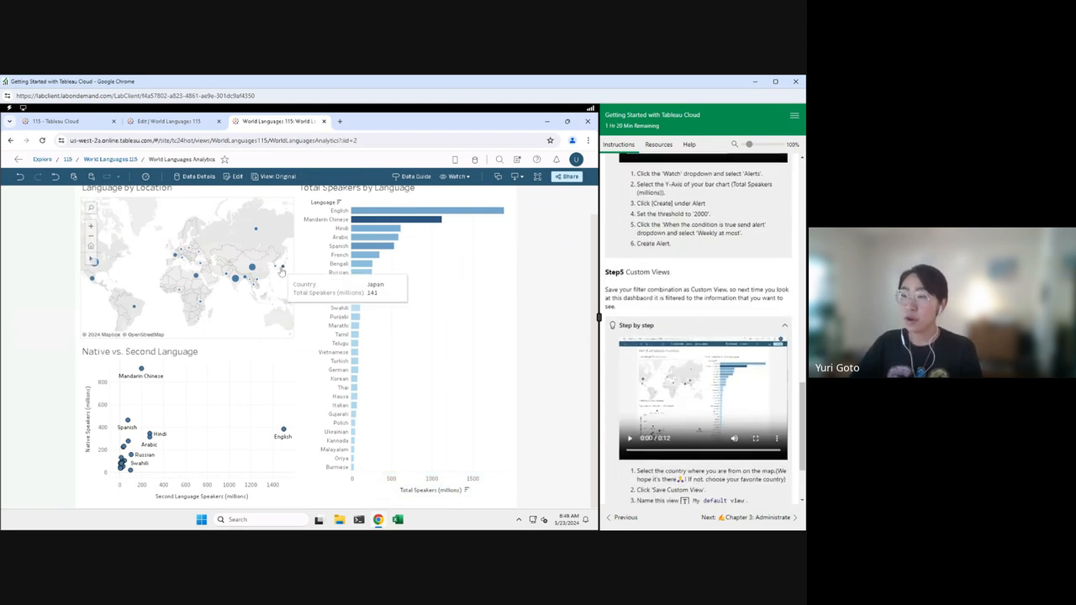
click(282, 268)
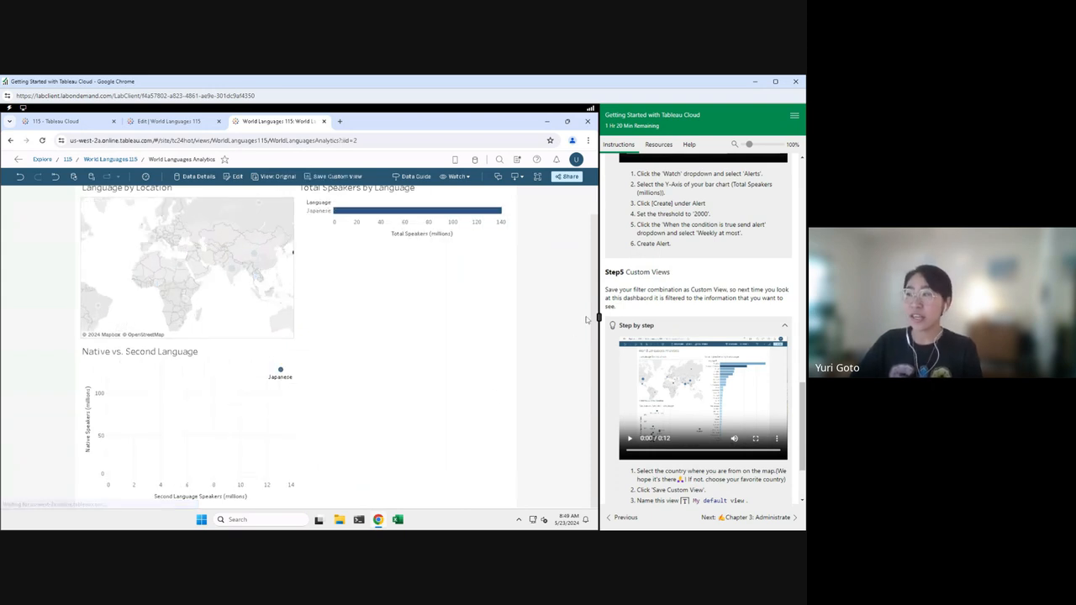
drag(593, 319, 594, 281)
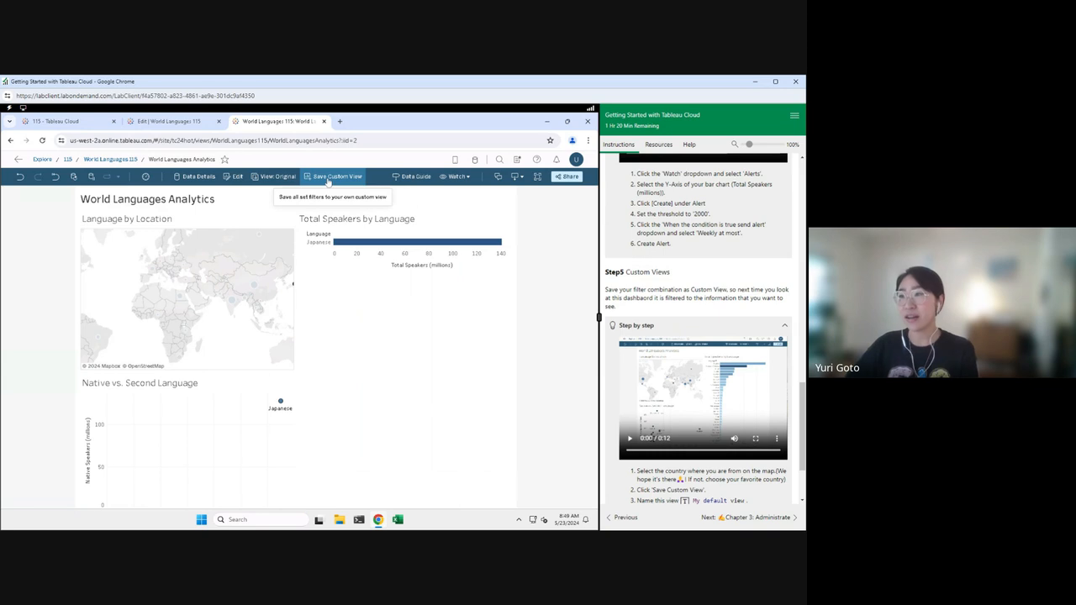
Step: Save the Japan-filtered dashboard as custom view 'My default view', default and visible to others
click(328, 178)
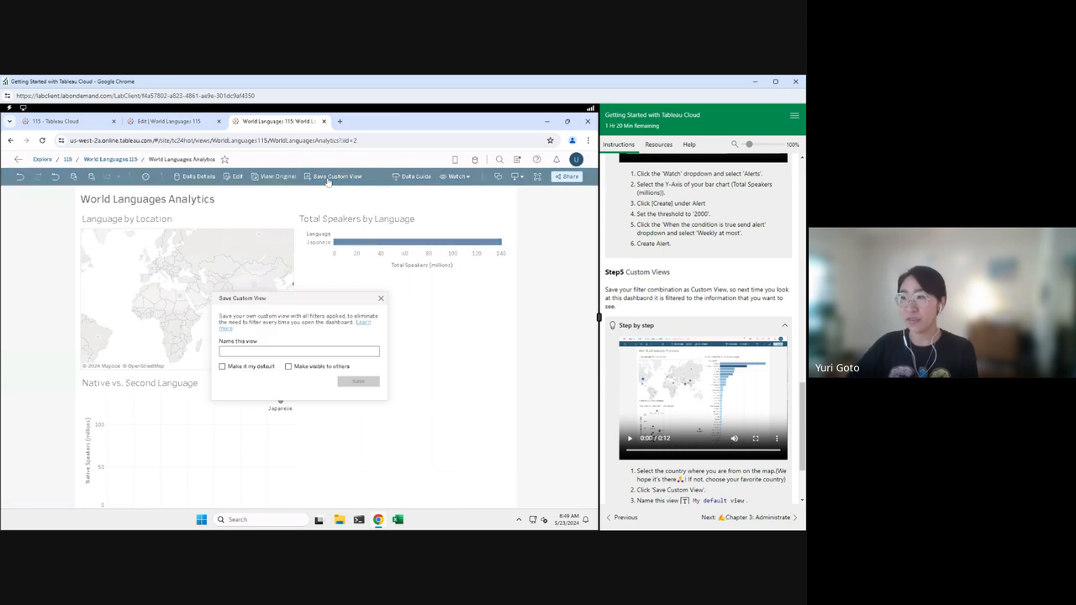
click(271, 367)
click(288, 366)
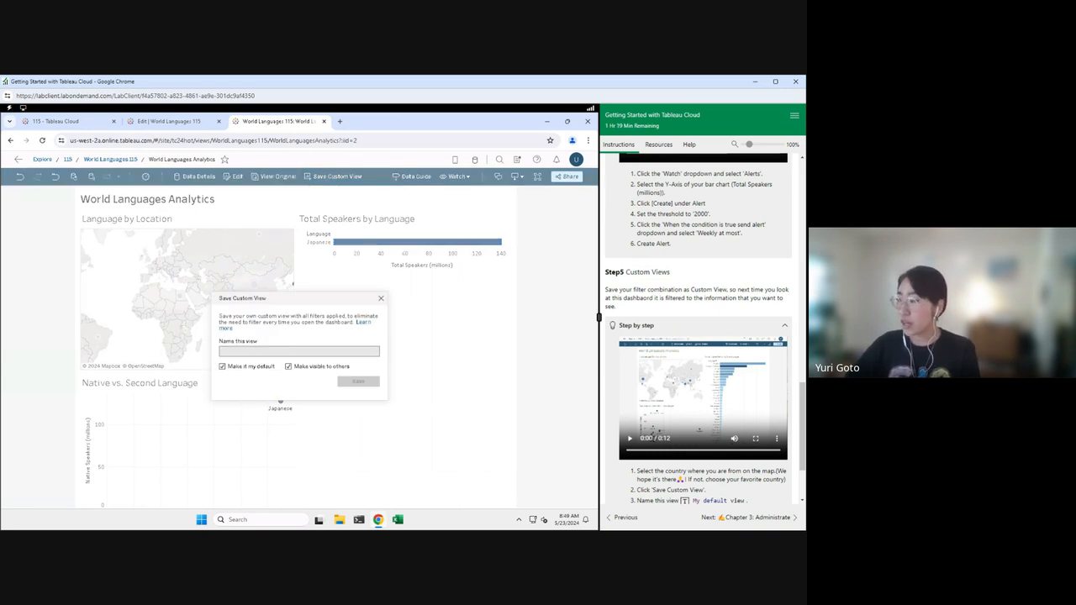
click(686, 502)
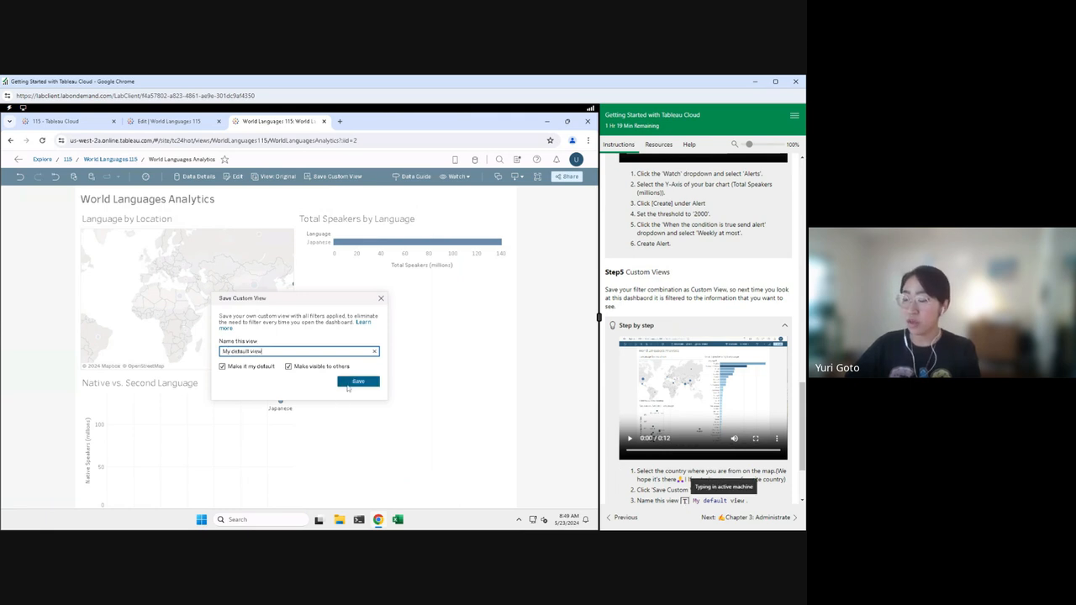
click(347, 383)
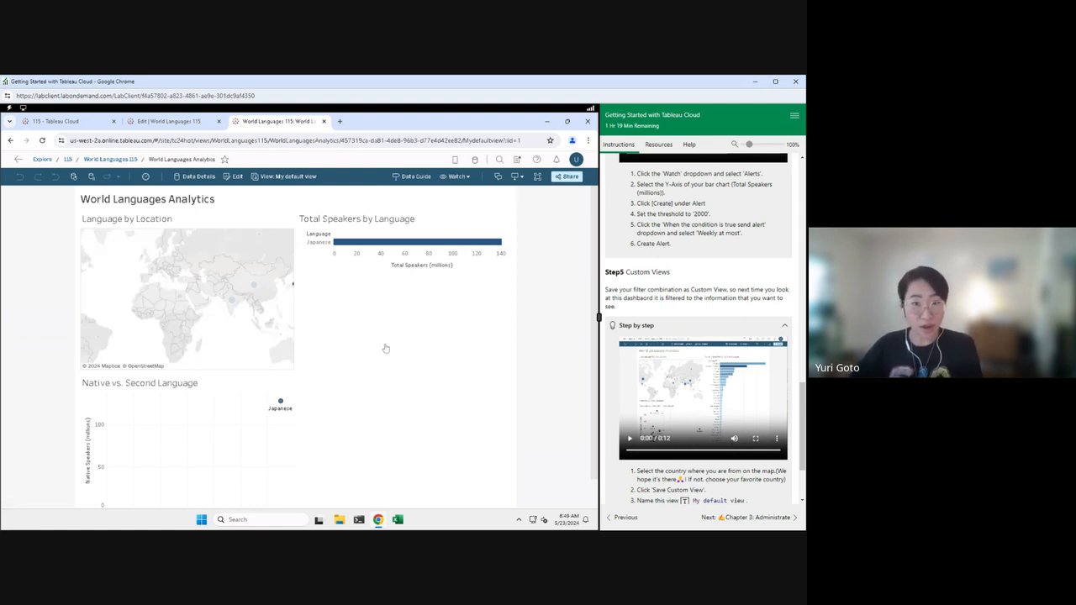
scroll(622, 403, down, 3)
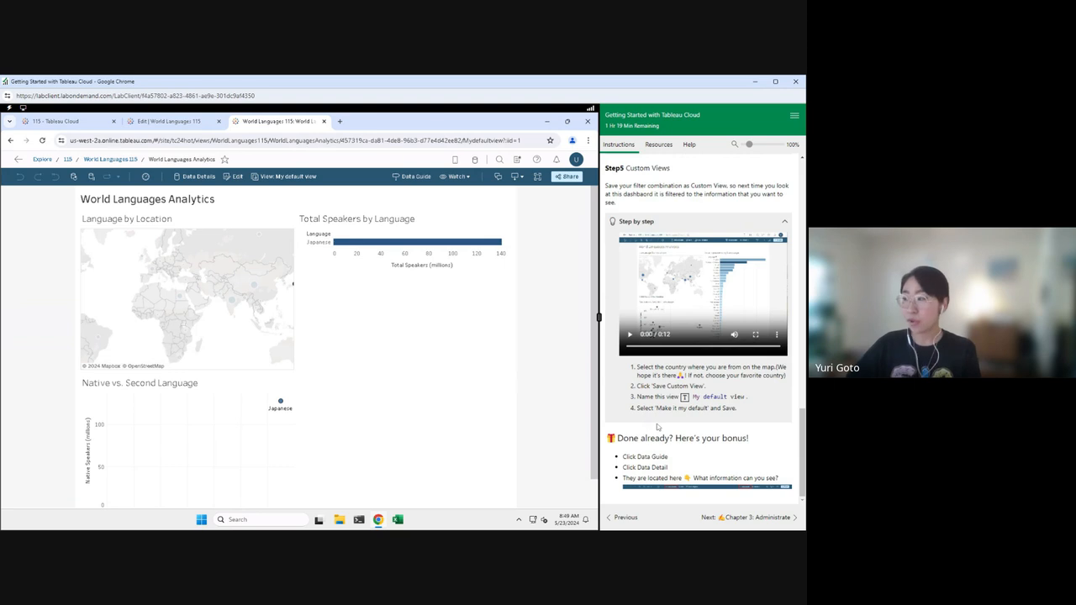
Step: Review the dashboard's Data Guide, then advance the slides to 'Let's Administrate – Chapter 3'
click(411, 178)
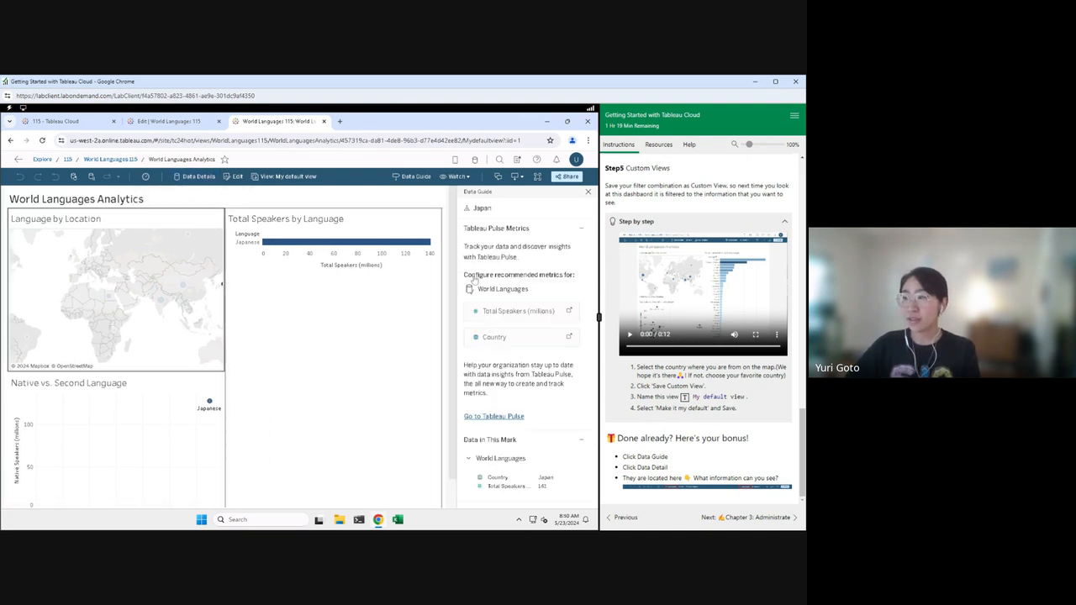
scroll(561, 320, down, 3)
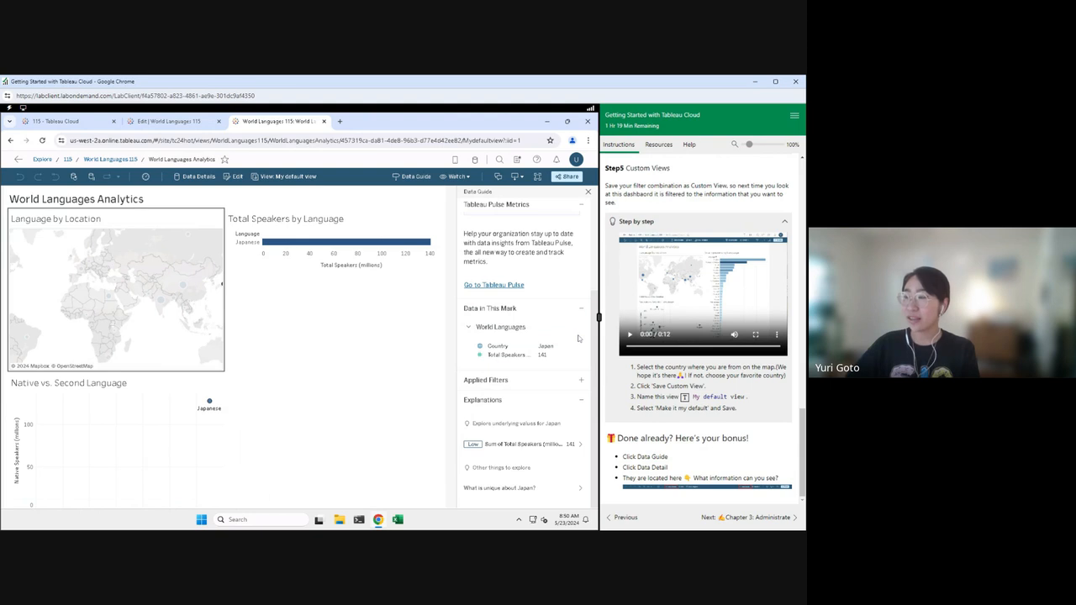
click(187, 178)
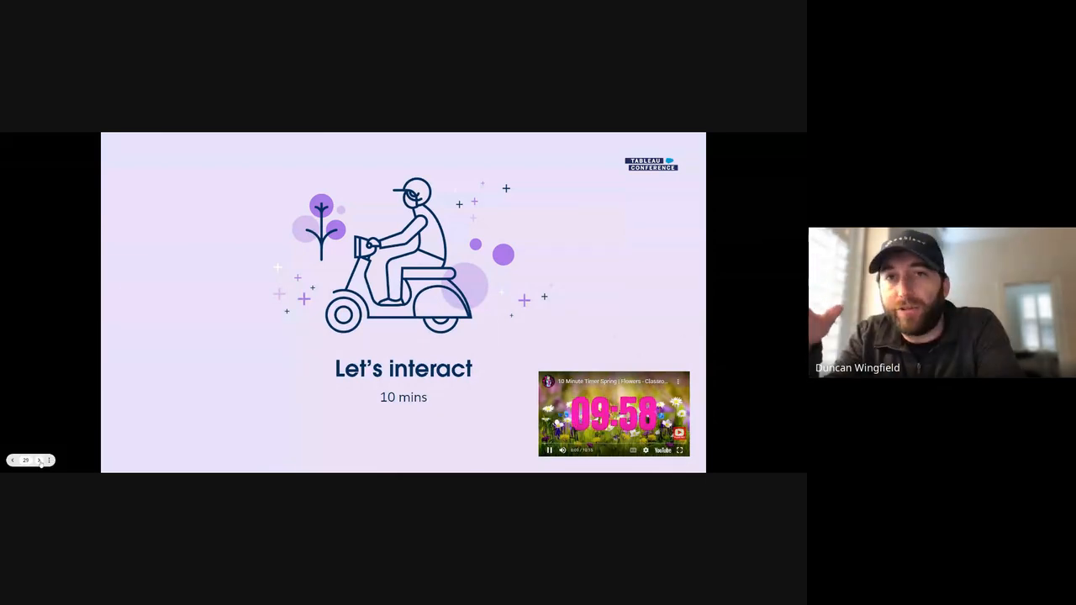
click(38, 461)
click(39, 461)
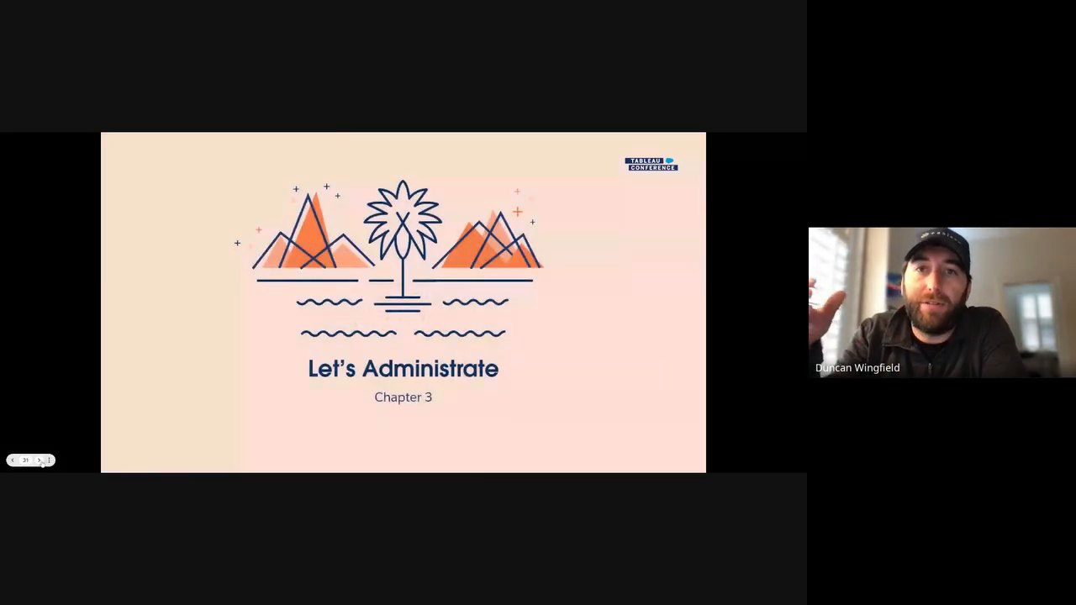
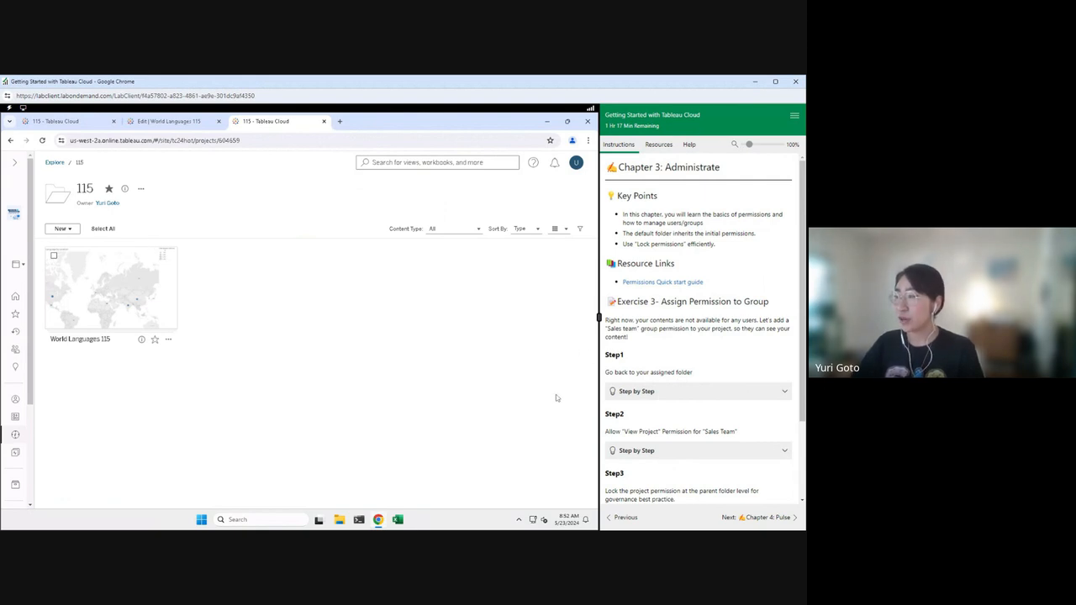
Step: Scroll down the 115 project folder to the World Languages 115 workbook
scroll(739, 442, down, 1)
scroll(741, 445, down, 1)
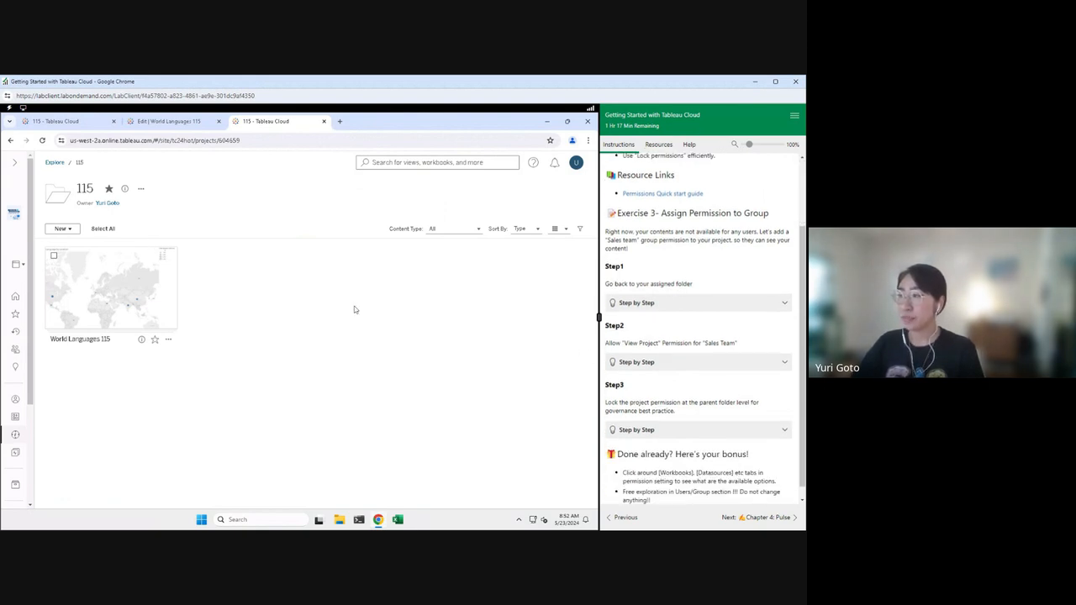
Step: Add a permission rule on project 115 giving the Sales Team group the View template
click(141, 188)
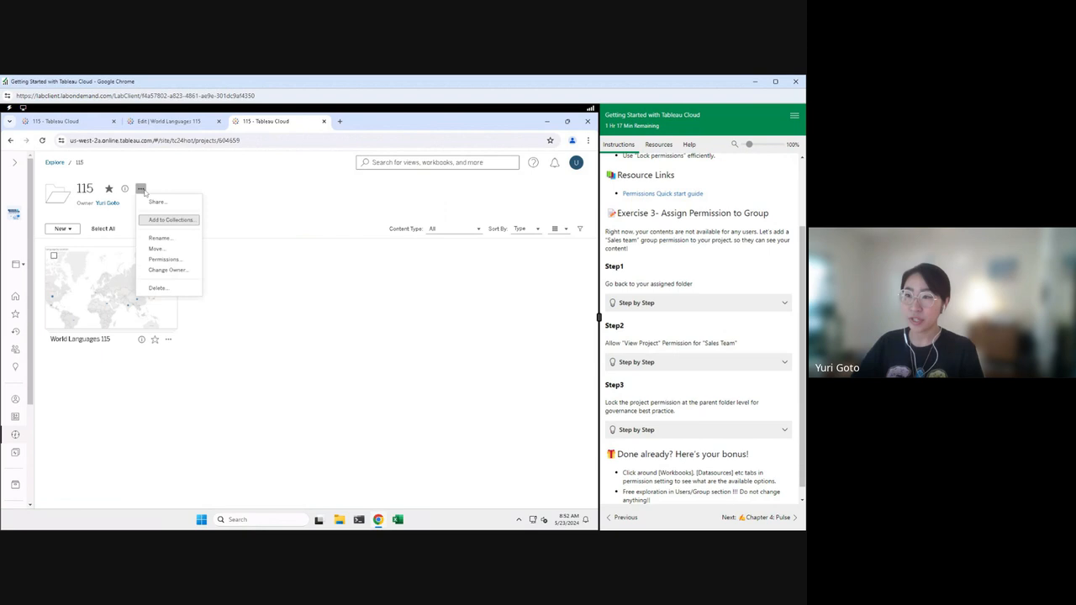
click(164, 259)
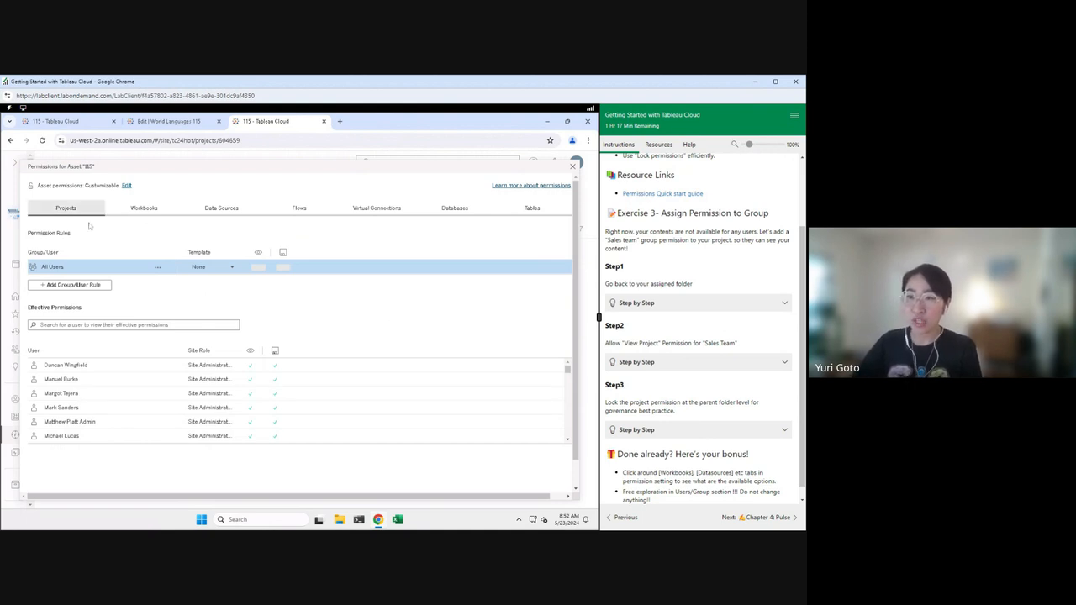
click(93, 287)
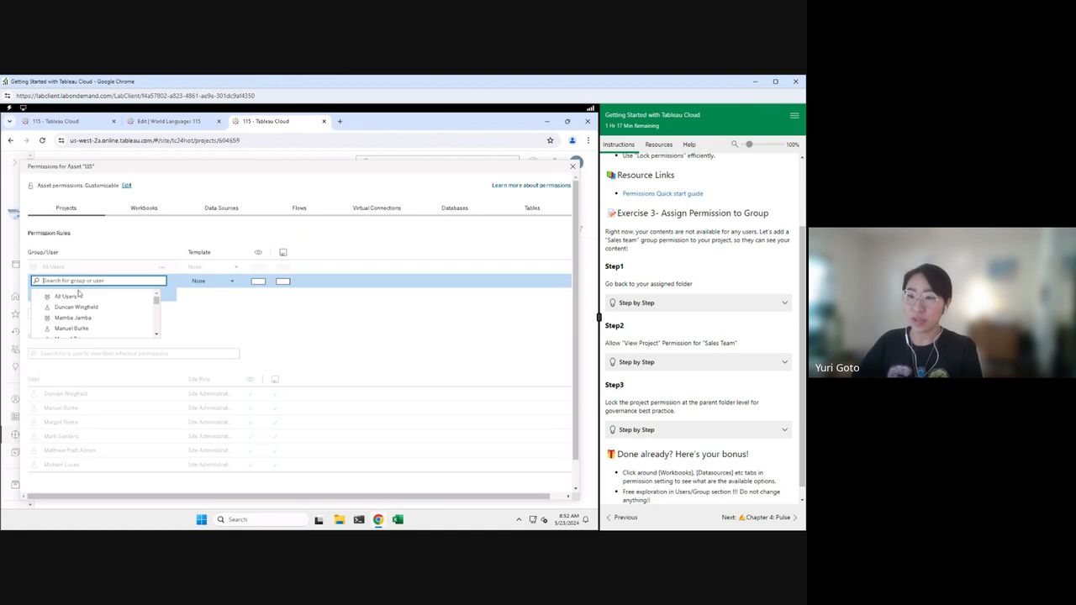
text(sales)
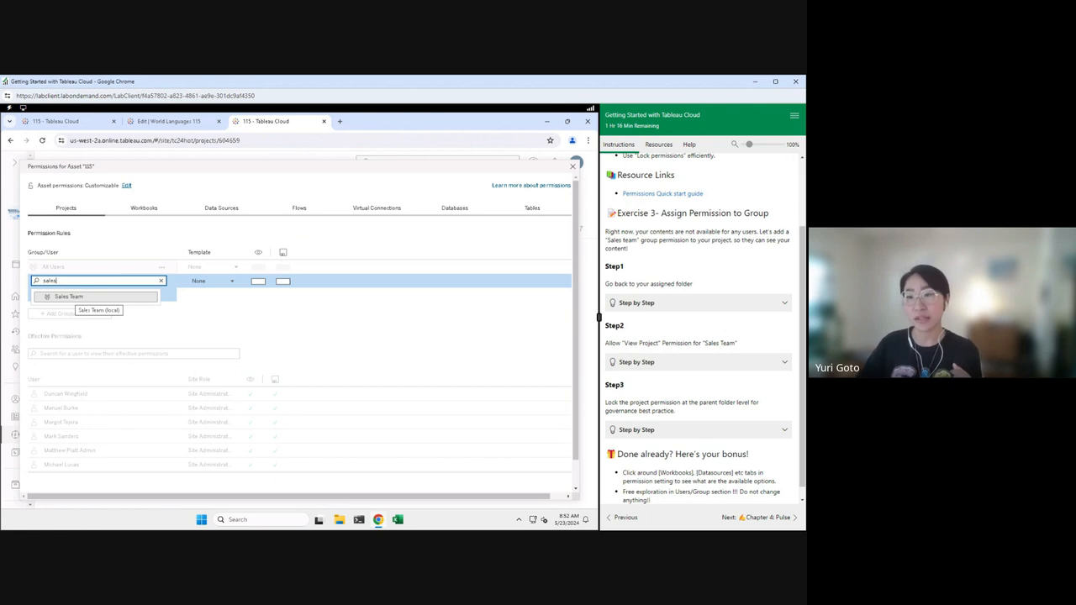
click(93, 299)
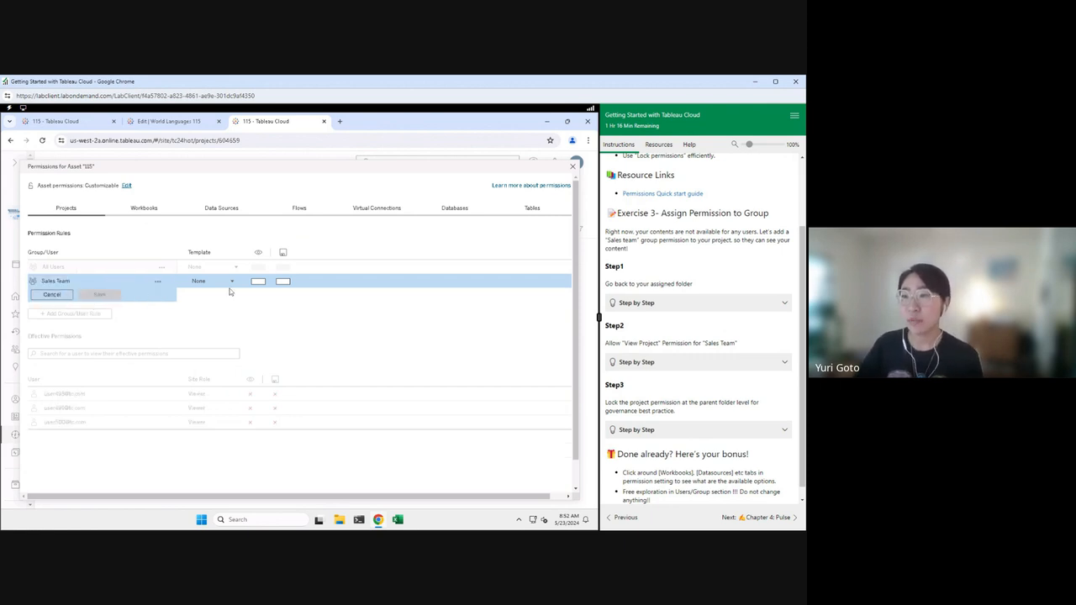
click(231, 283)
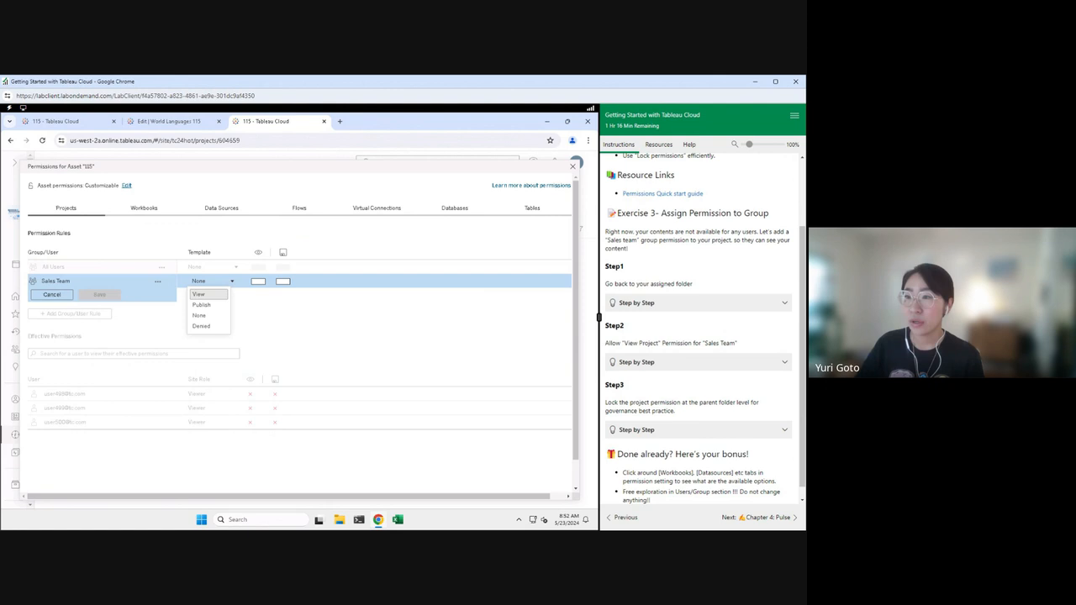
click(201, 295)
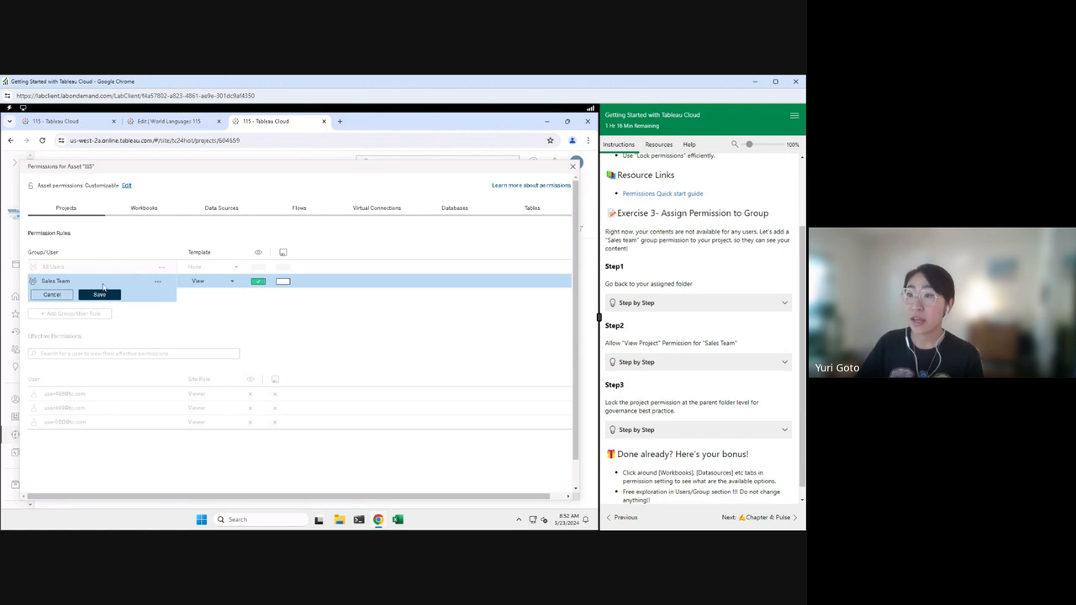
Step: Check the workbook permissions for the rules, then return to project-level permissions
click(145, 210)
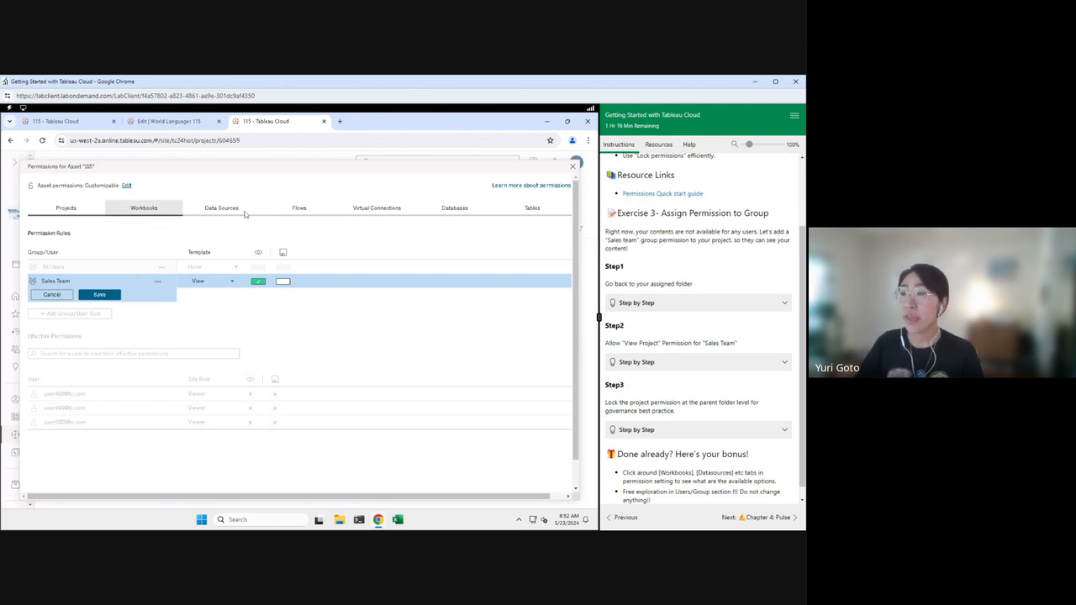
click(154, 212)
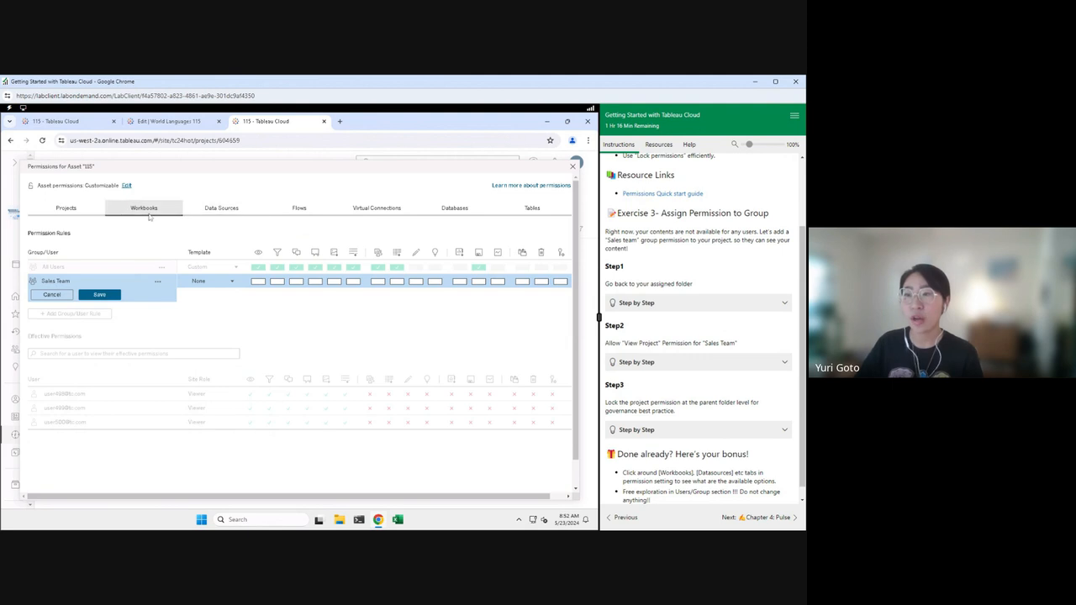
click(67, 210)
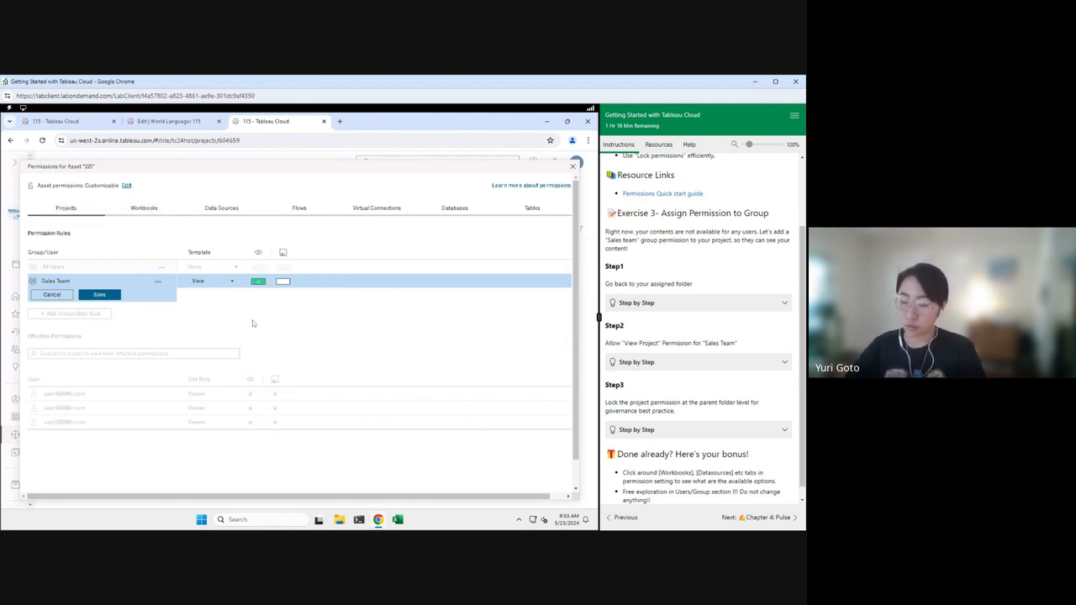
Step: Save the Sales Team View rule and set asset permissions to Locked, applied to nested projects
click(100, 295)
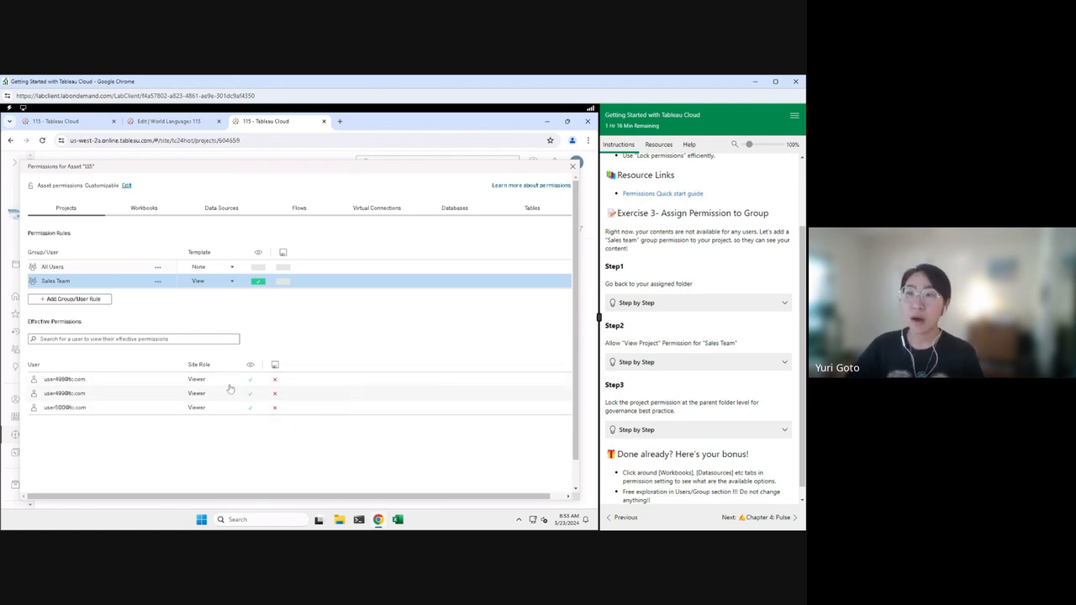
click(126, 187)
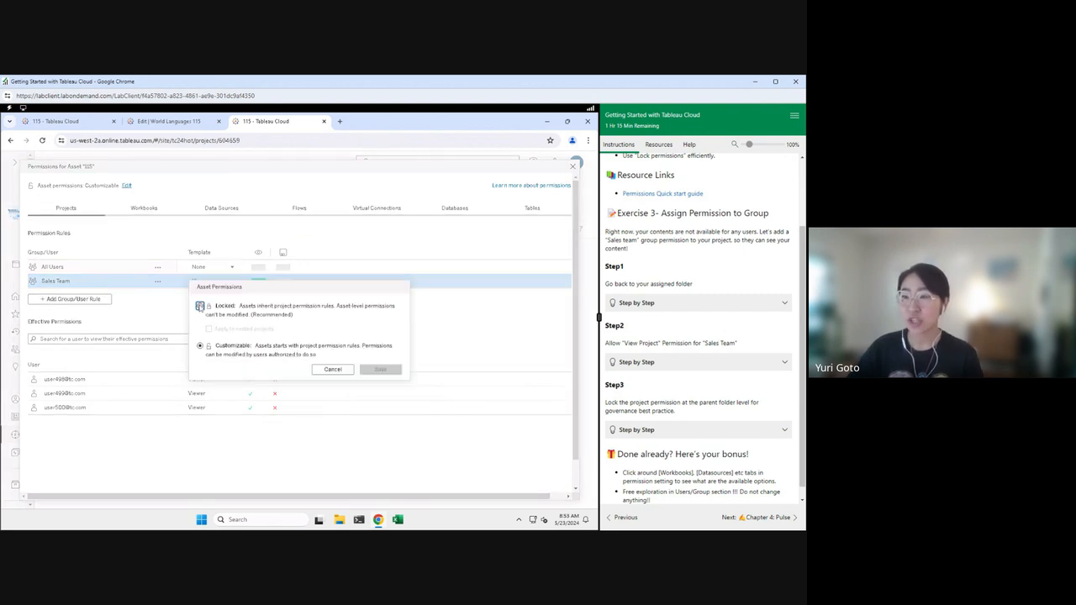
click(200, 306)
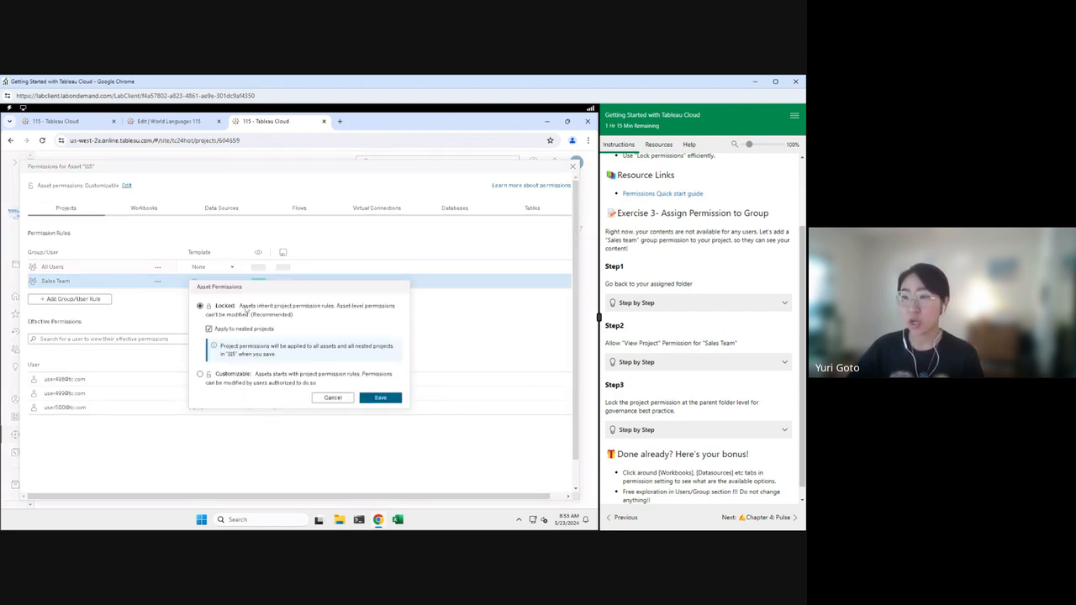
click(380, 399)
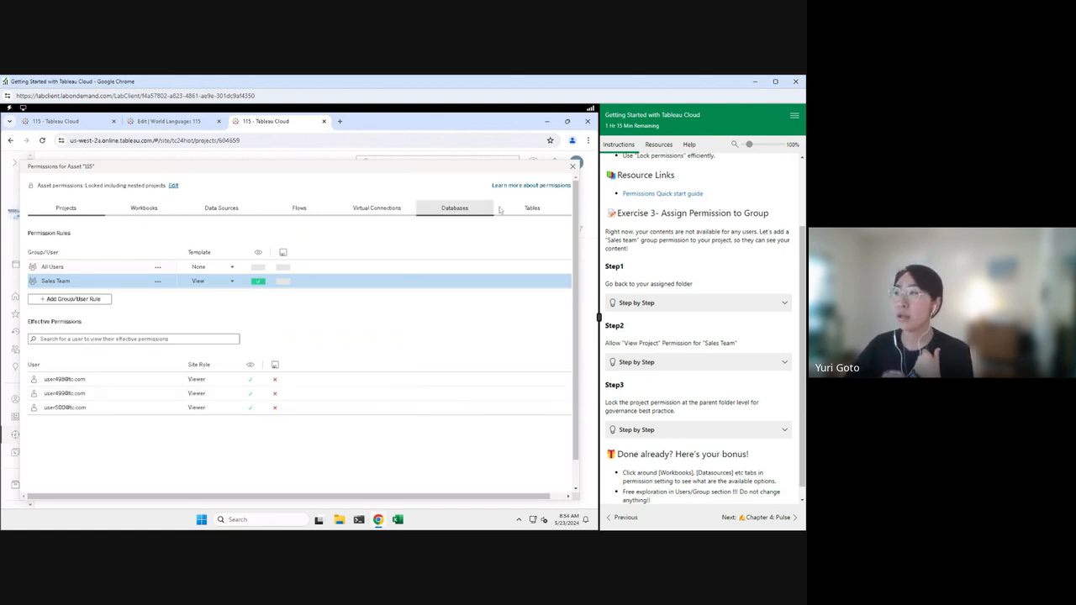
Step: Close project 115's permissions and open the default project's permissions from the Explore list
click(573, 169)
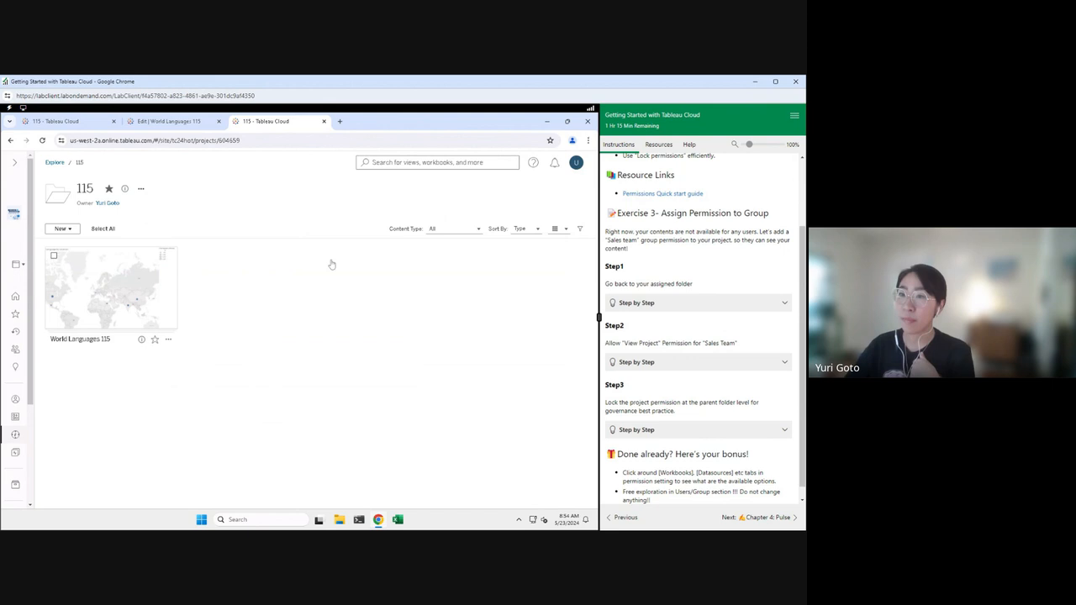
right_click(58, 165)
click(224, 188)
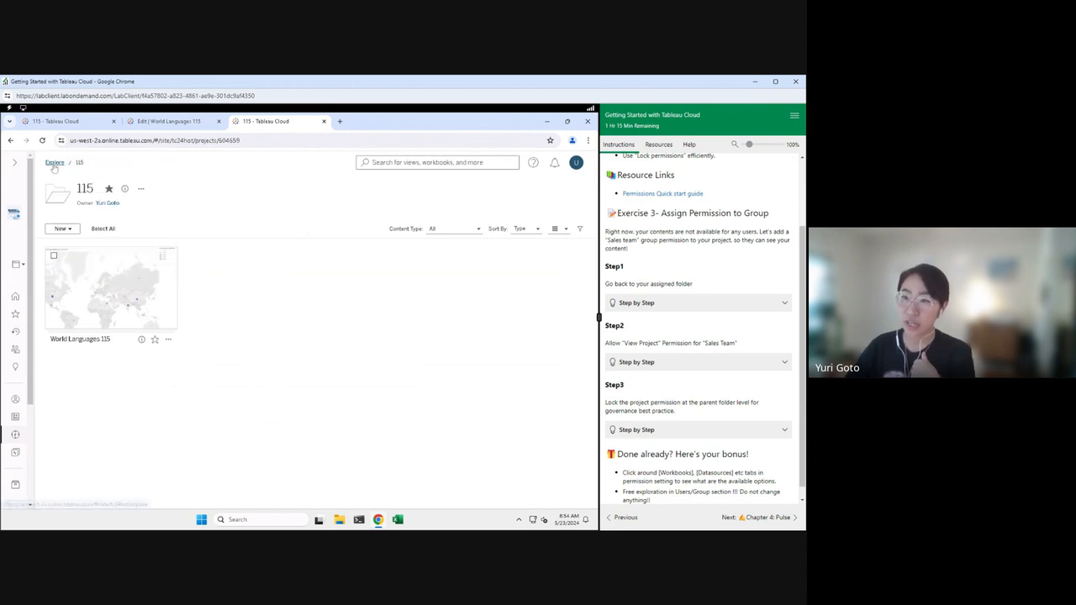
click(55, 165)
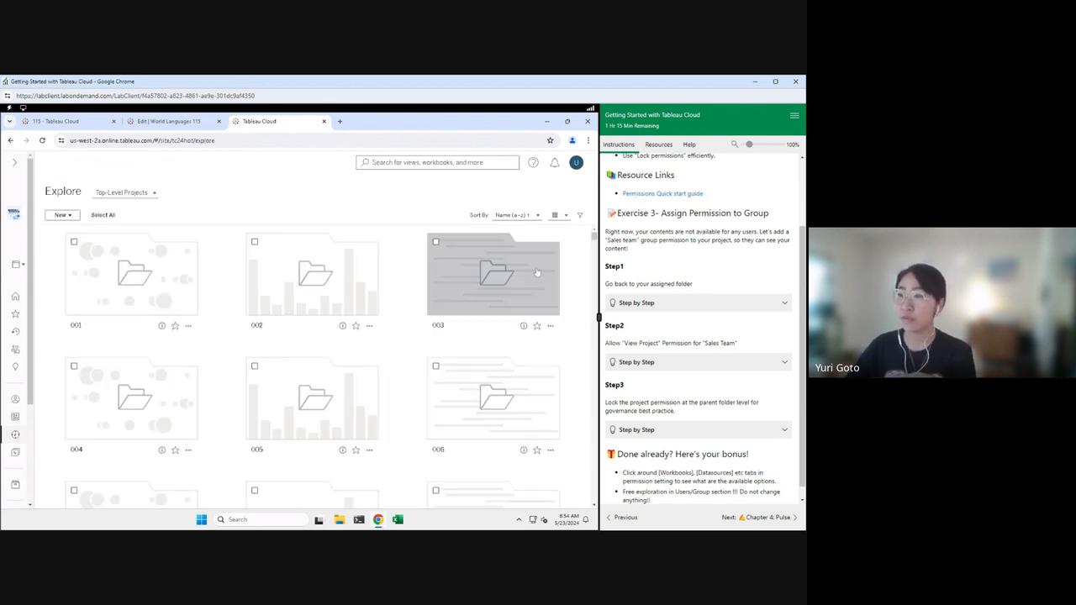
drag(595, 304, 593, 524)
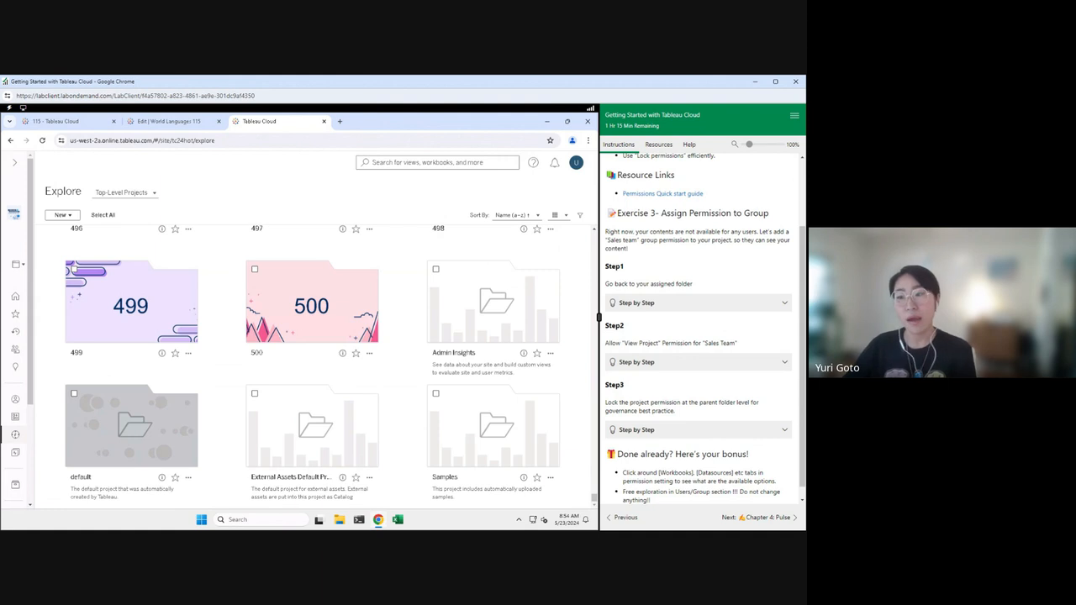
click(188, 477)
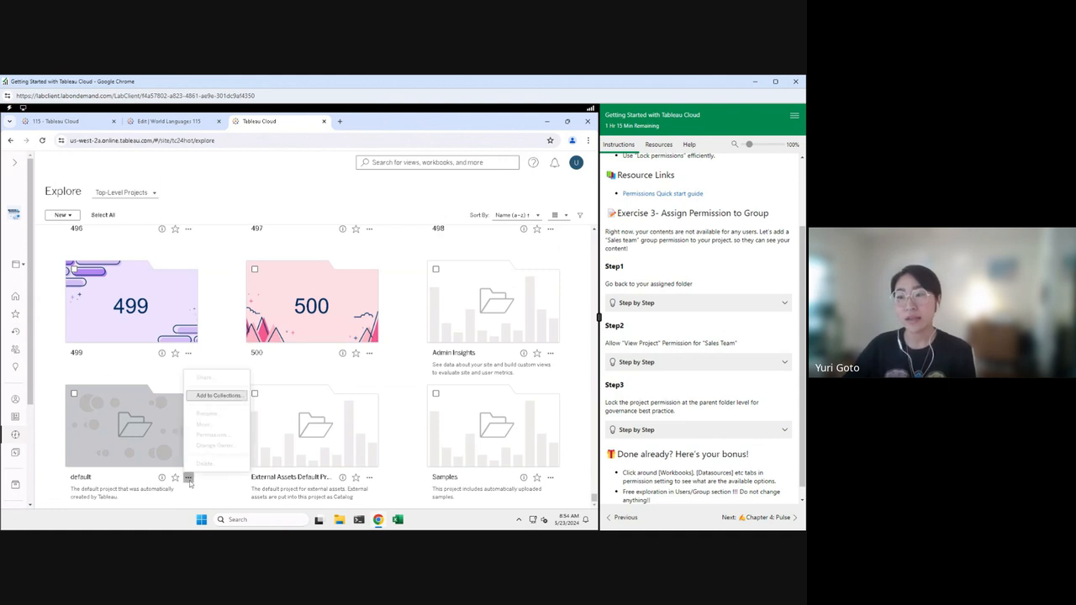
click(211, 436)
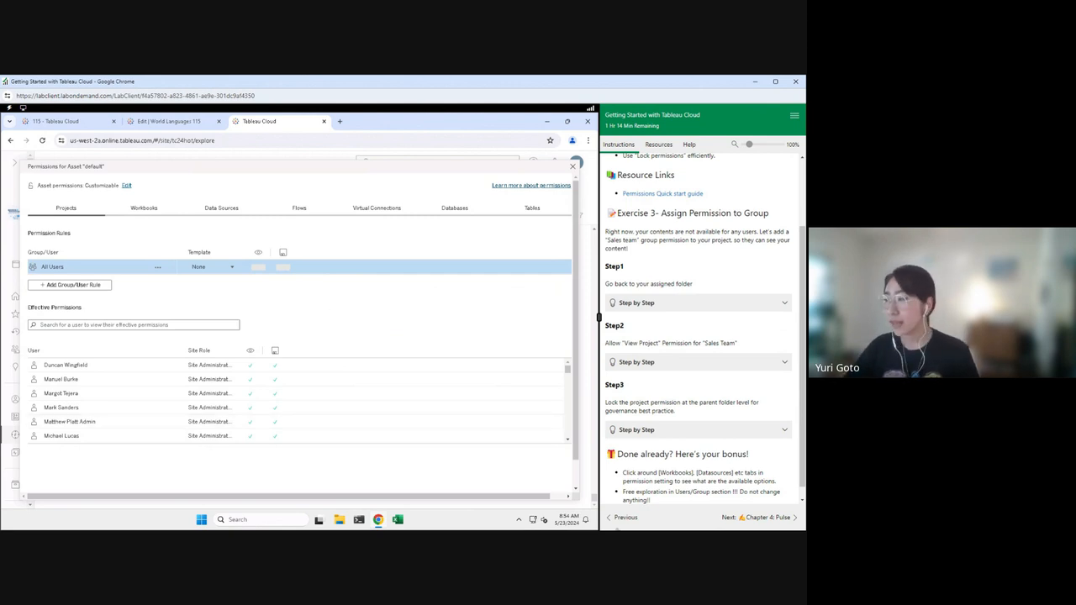
Step: Advance from the Tableau Pulse slide to the Chapter 4: Pulse goals slide
scroll(703, 328, down, 1)
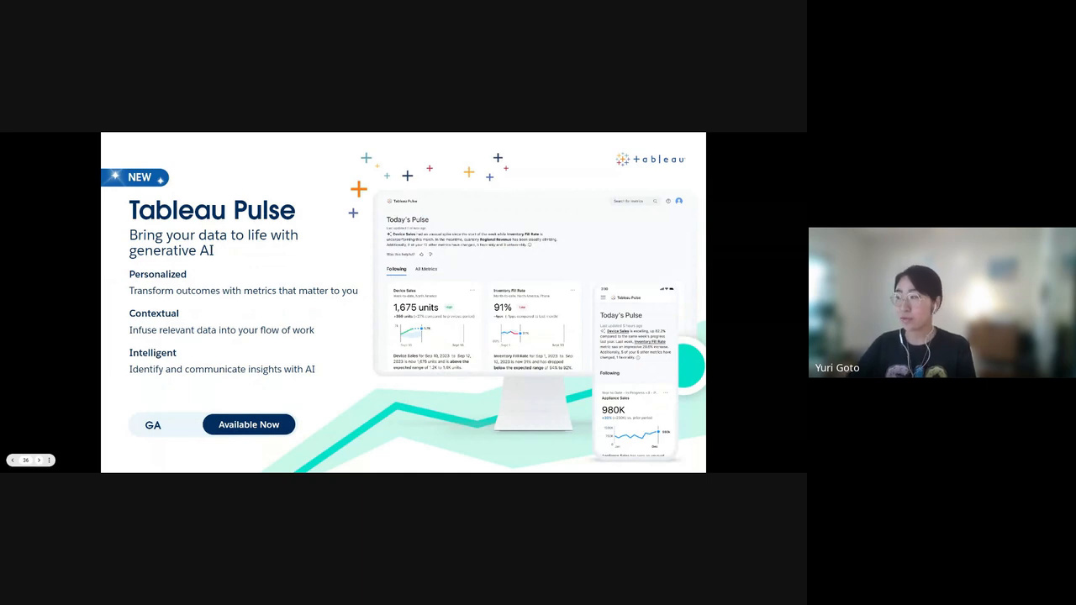
click(39, 461)
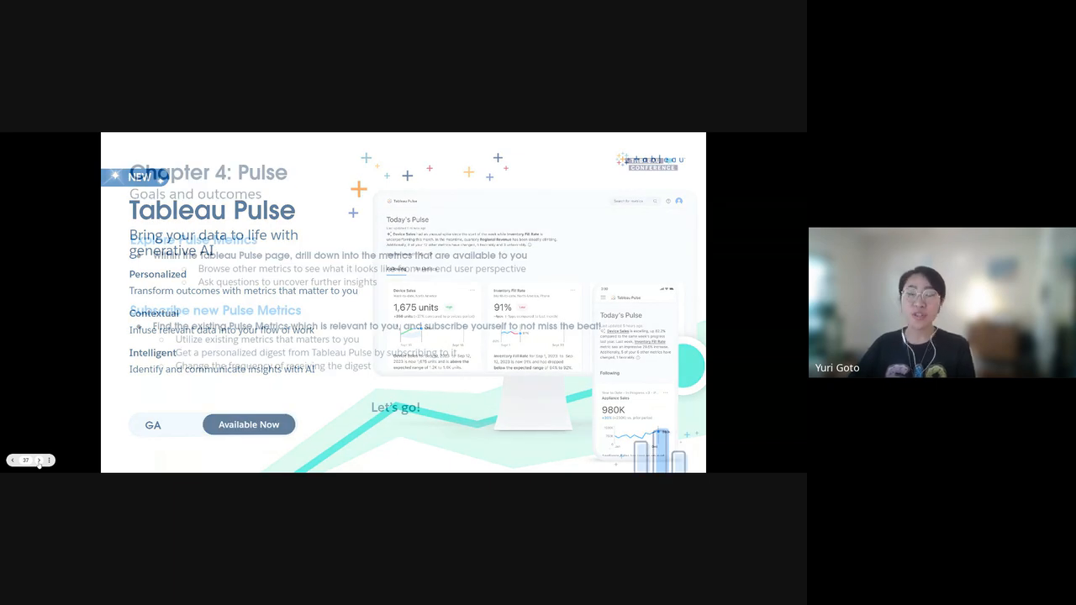
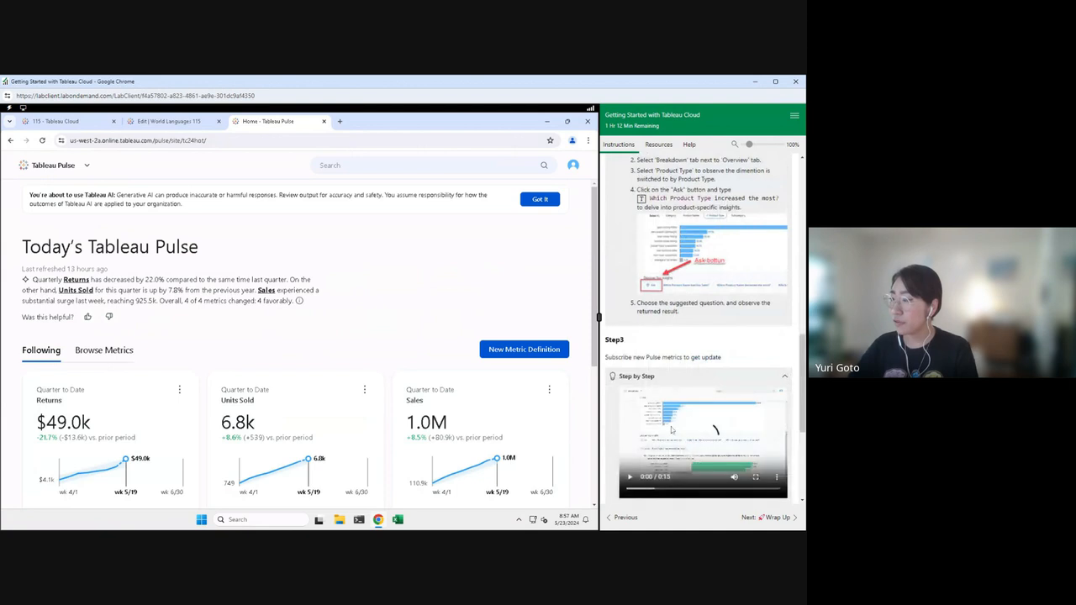
scroll(673, 378, down, 3)
click(673, 432)
scroll(697, 336, up, 10)
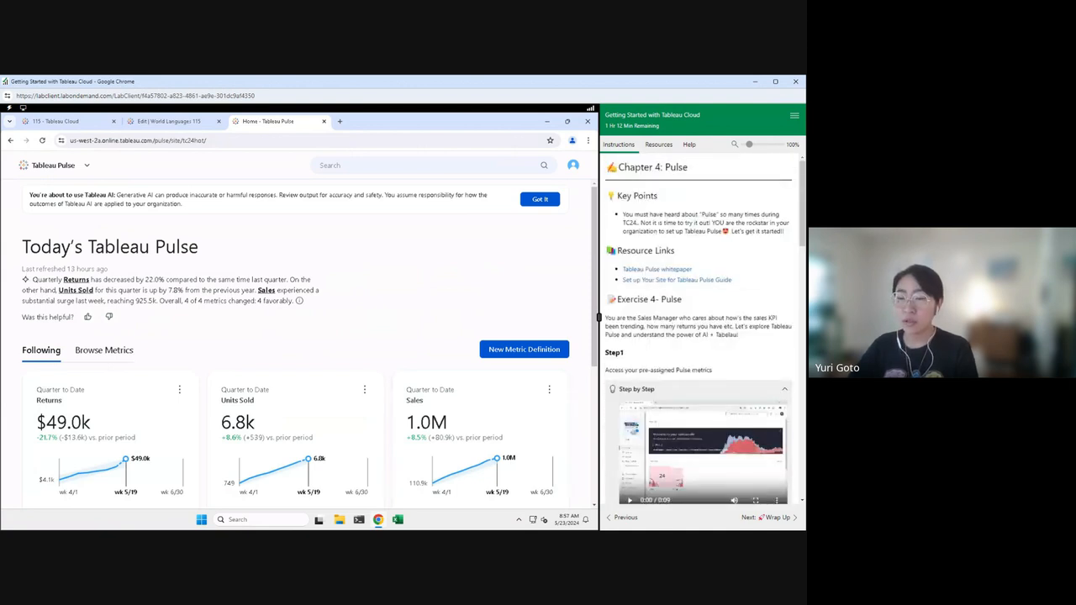
drag(22, 241, 103, 290)
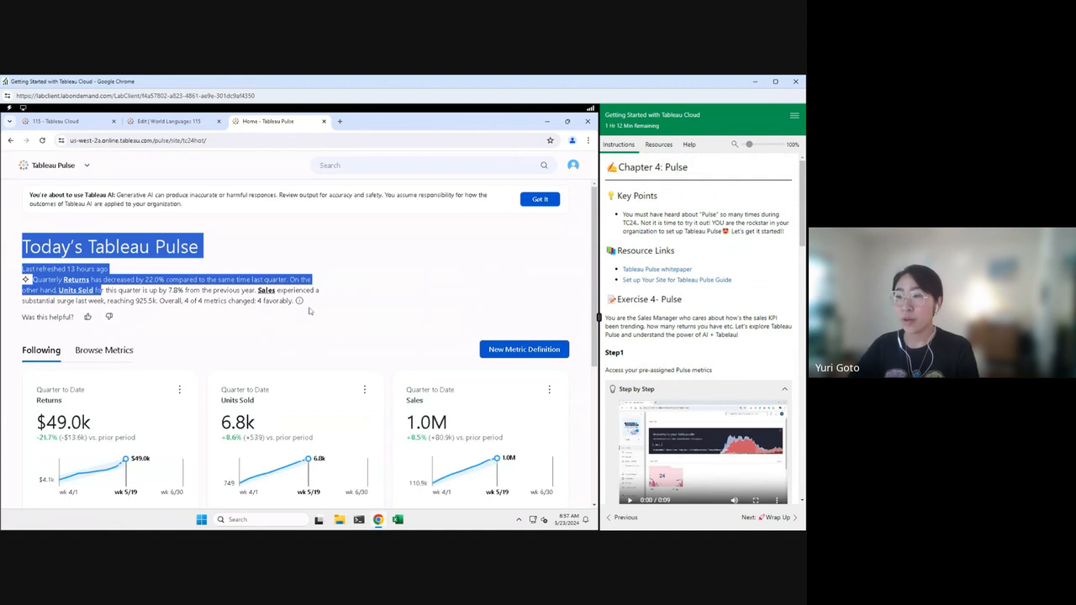
click(335, 309)
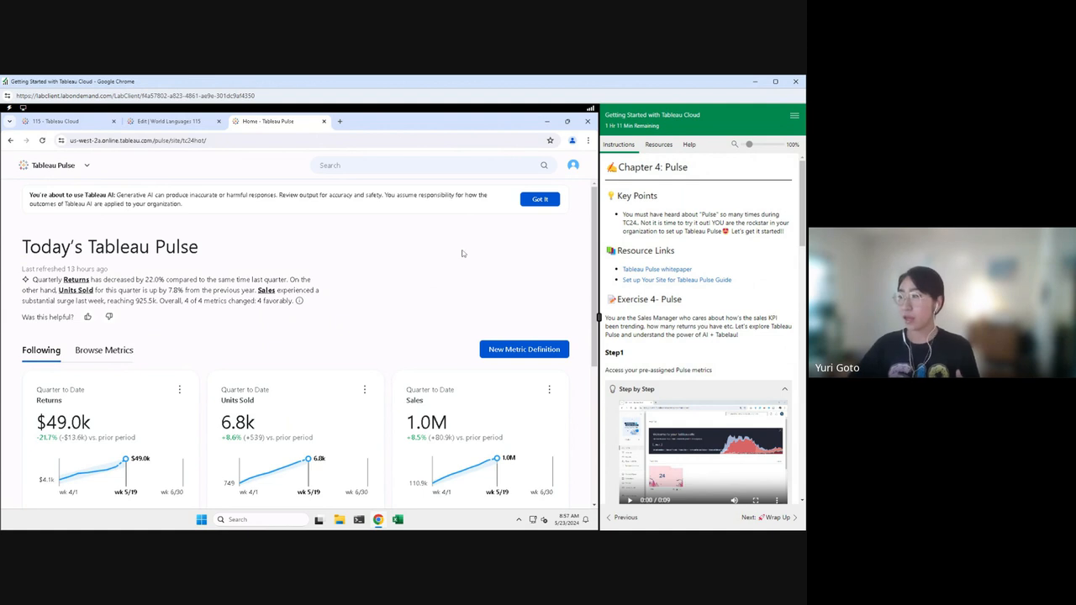
scroll(706, 297, down, 5)
scroll(706, 298, down, 3)
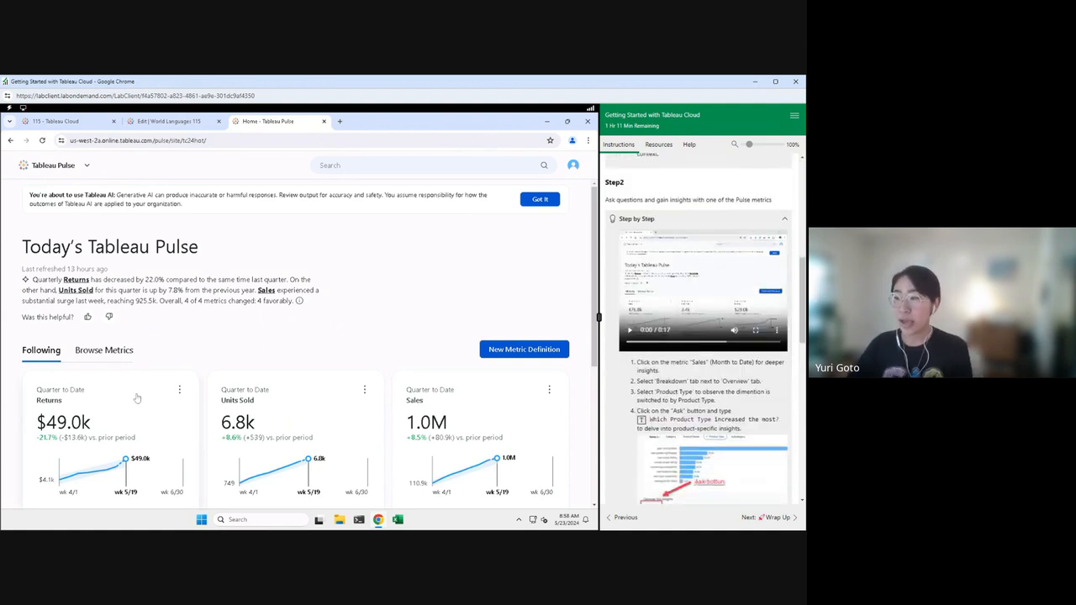
Step: Open the Sales metric and view its Breakdown by Product Name, led by STROMER ST3 Electric Bike
click(443, 422)
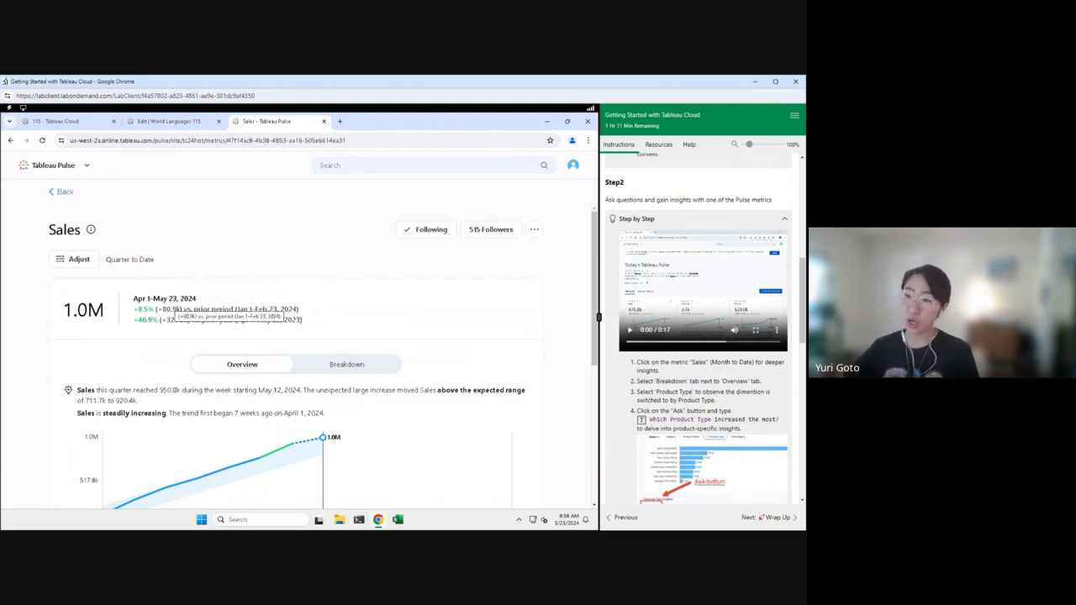
scroll(415, 305, down, 2)
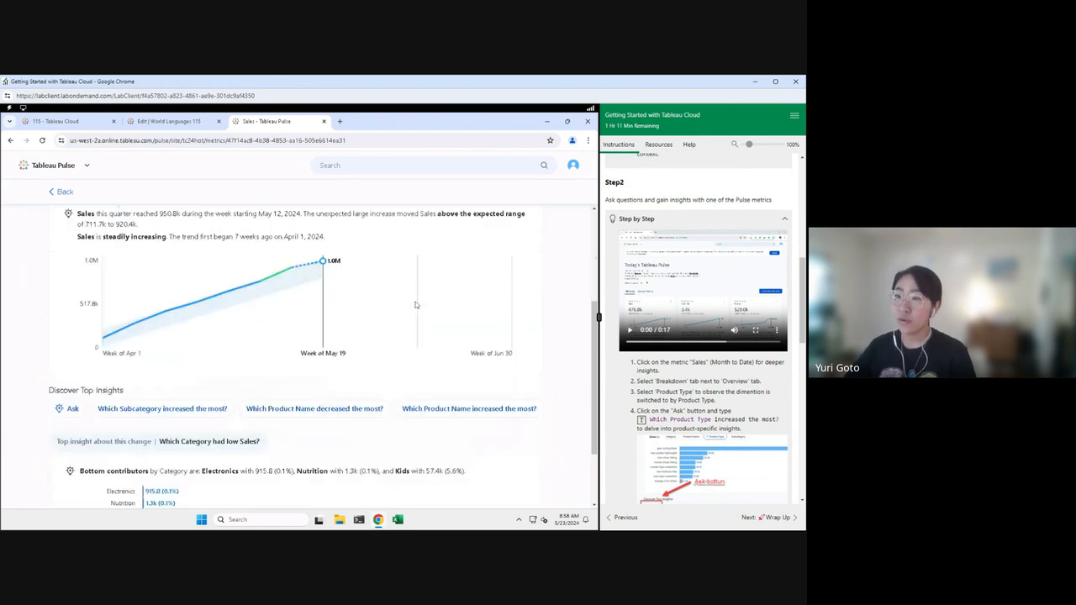
scroll(415, 305, up, 1)
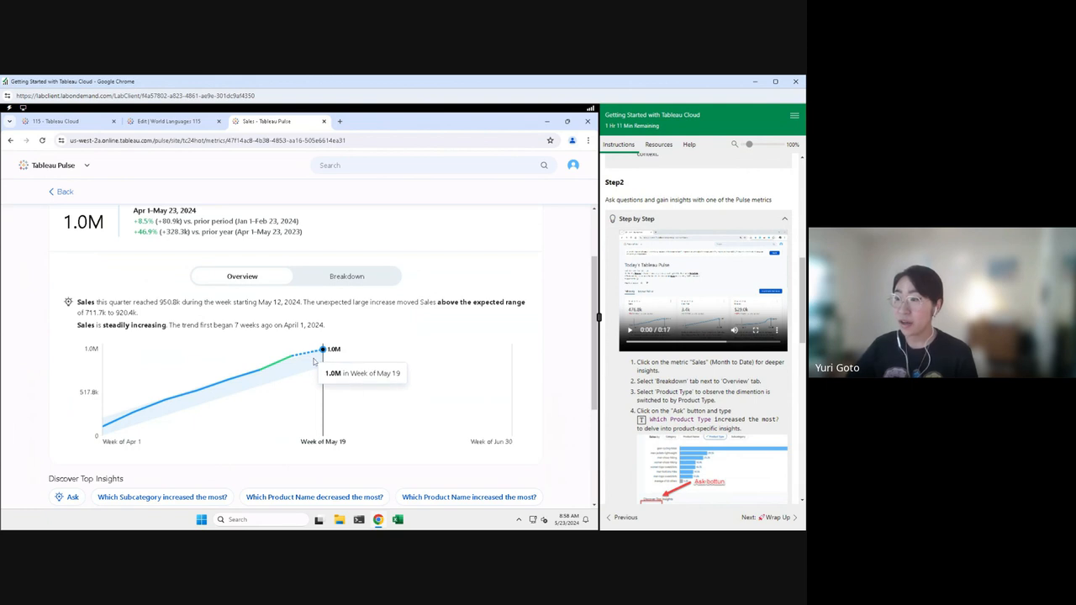
click(353, 279)
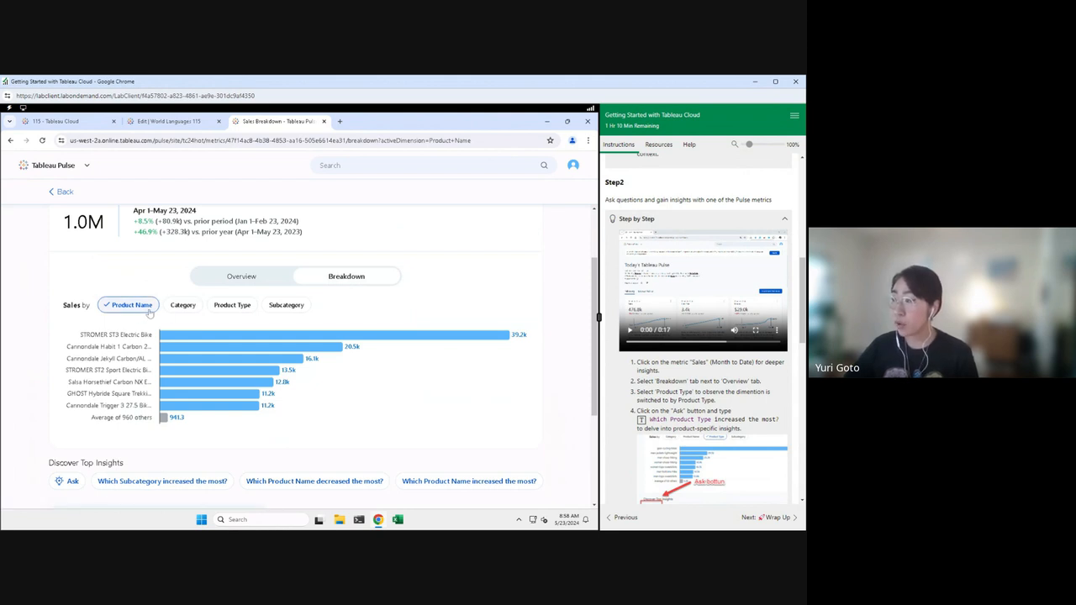
Step: Try Product Type and Subcategory breakdowns, ending on Category led by Cycle at 380.2k
click(249, 308)
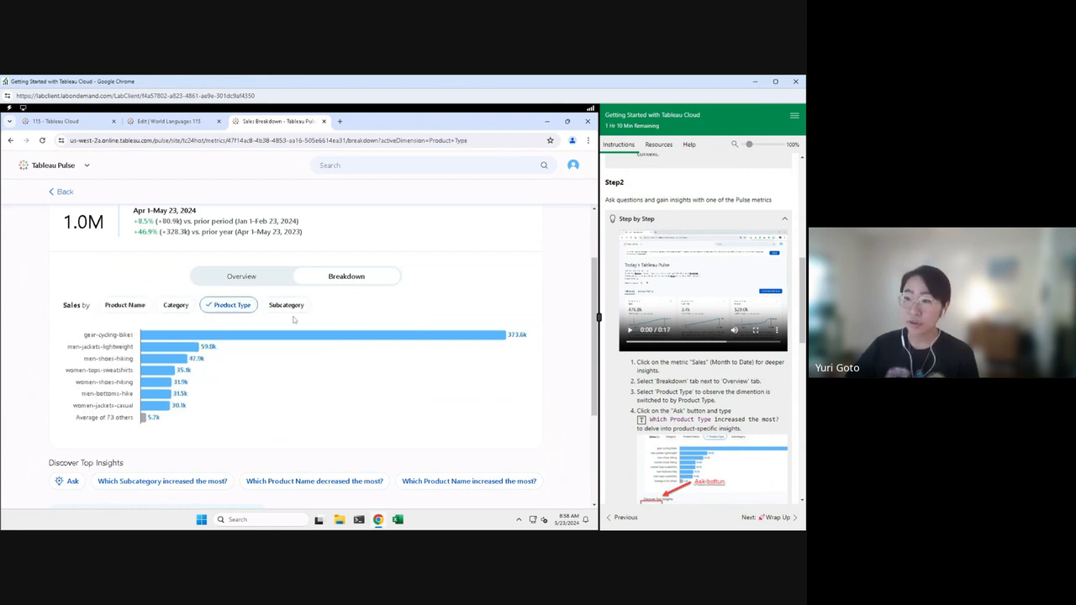
click(287, 310)
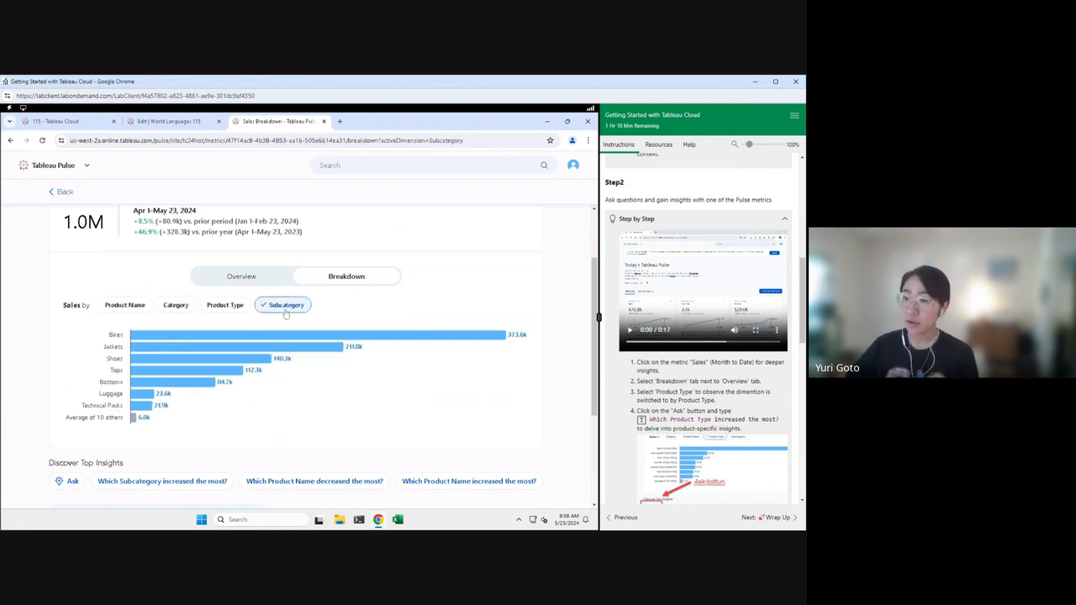
click(223, 310)
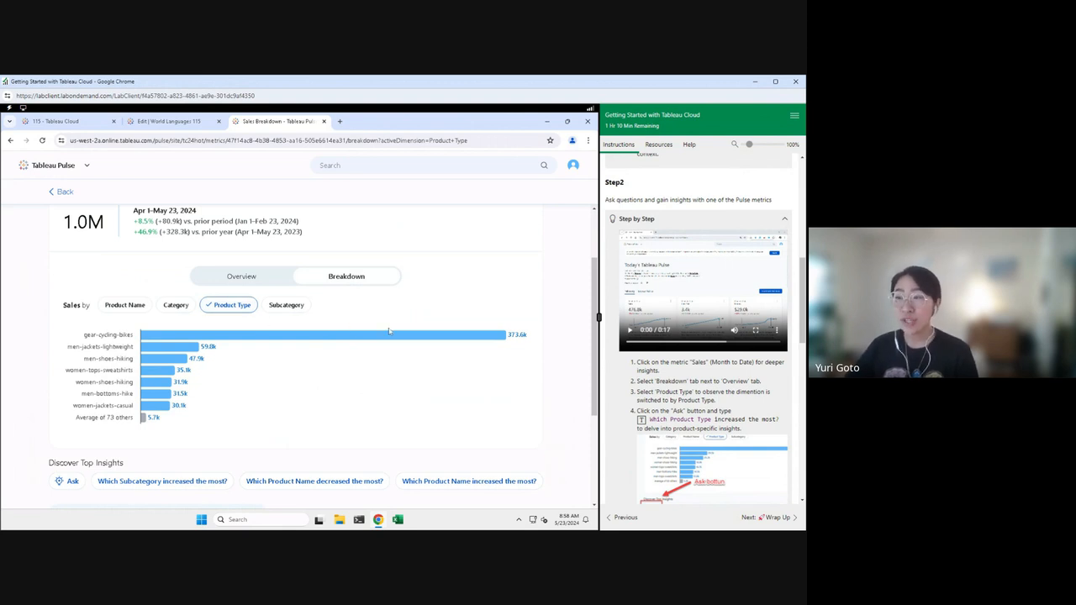
scroll(400, 324, up, 2)
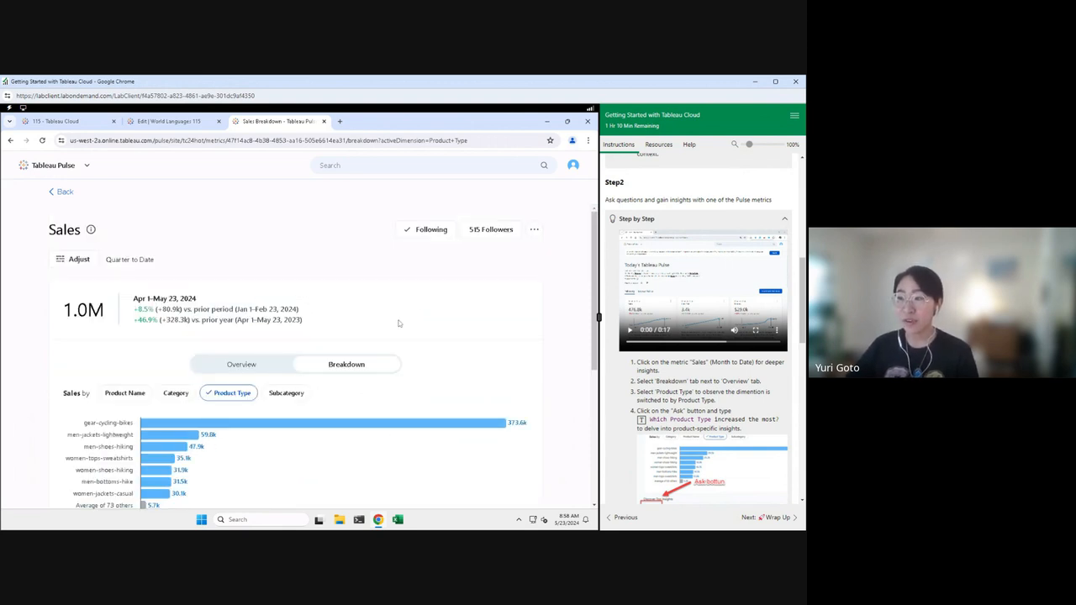
scroll(401, 328, down, 2)
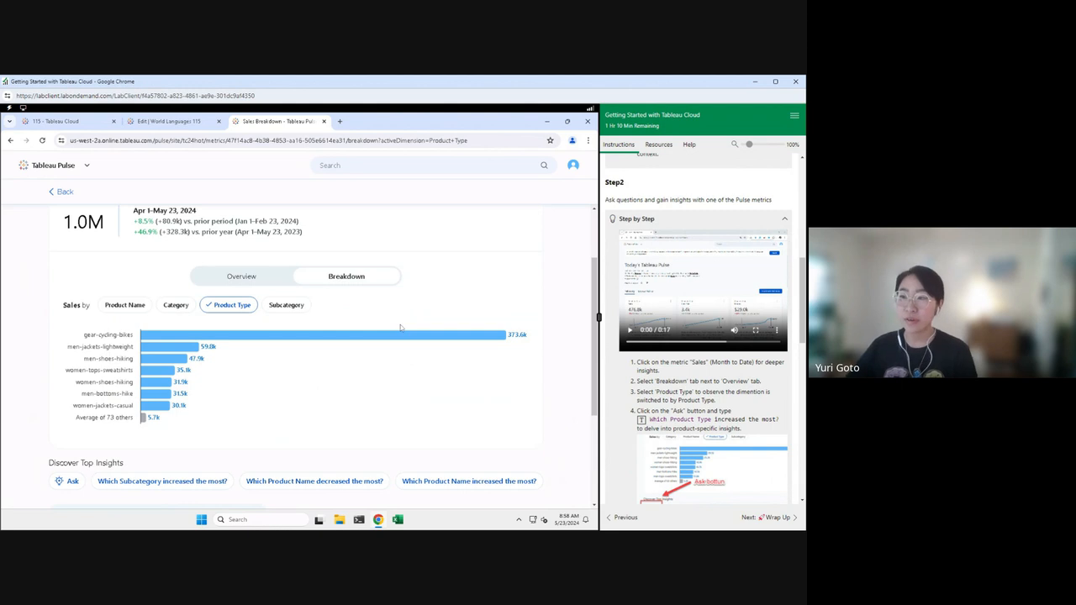
click(285, 308)
click(181, 309)
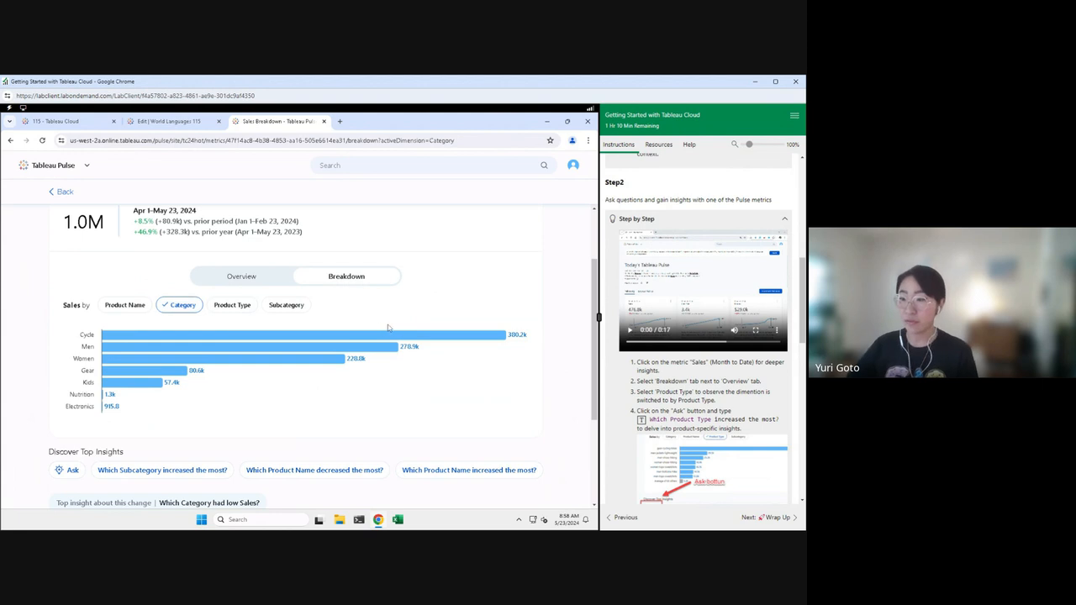
scroll(479, 326, down, 1)
scroll(480, 325, down, 1)
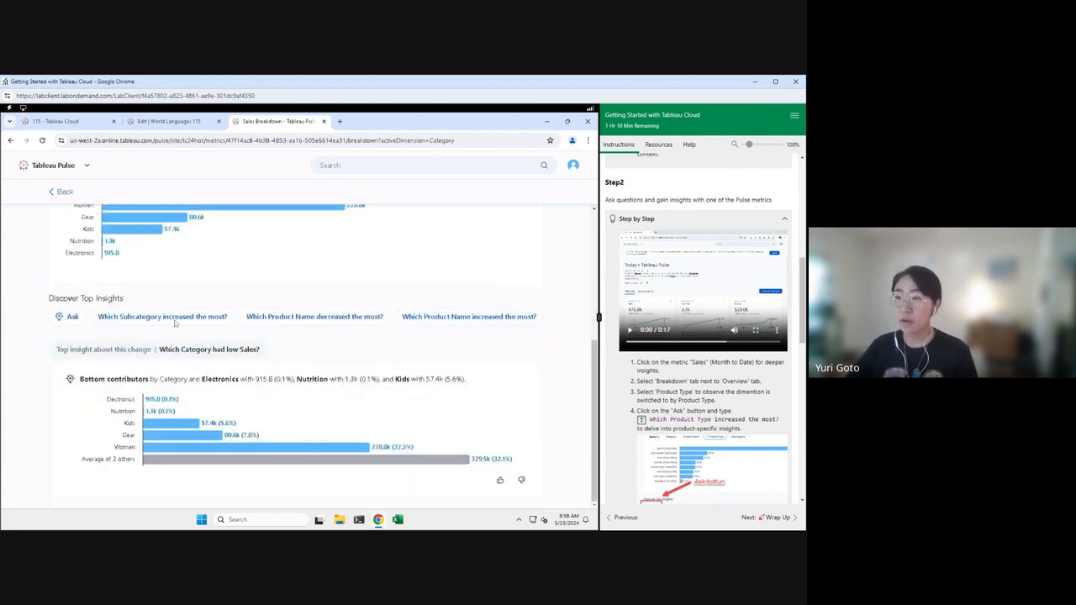
Step: Ask 'Which Product Type increased the most?' and open the matching suggested answer
click(59, 317)
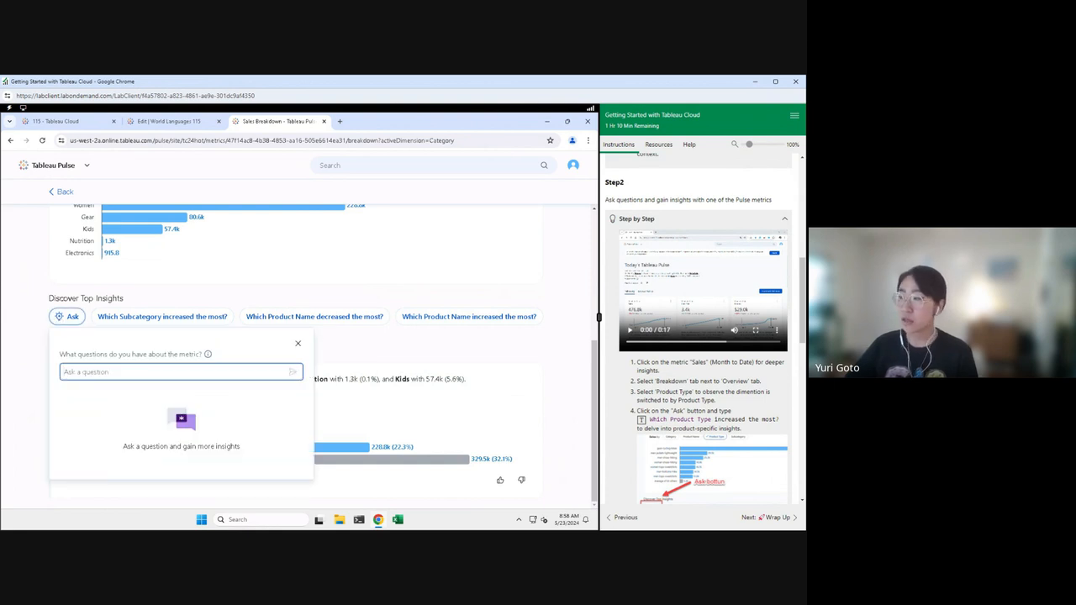
click(641, 420)
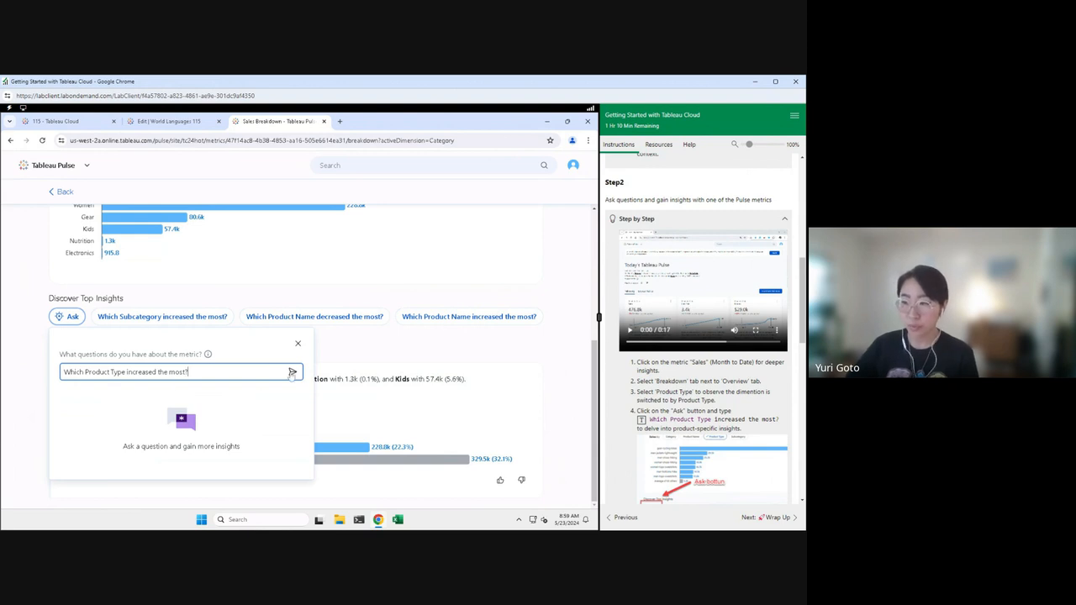
click(293, 371)
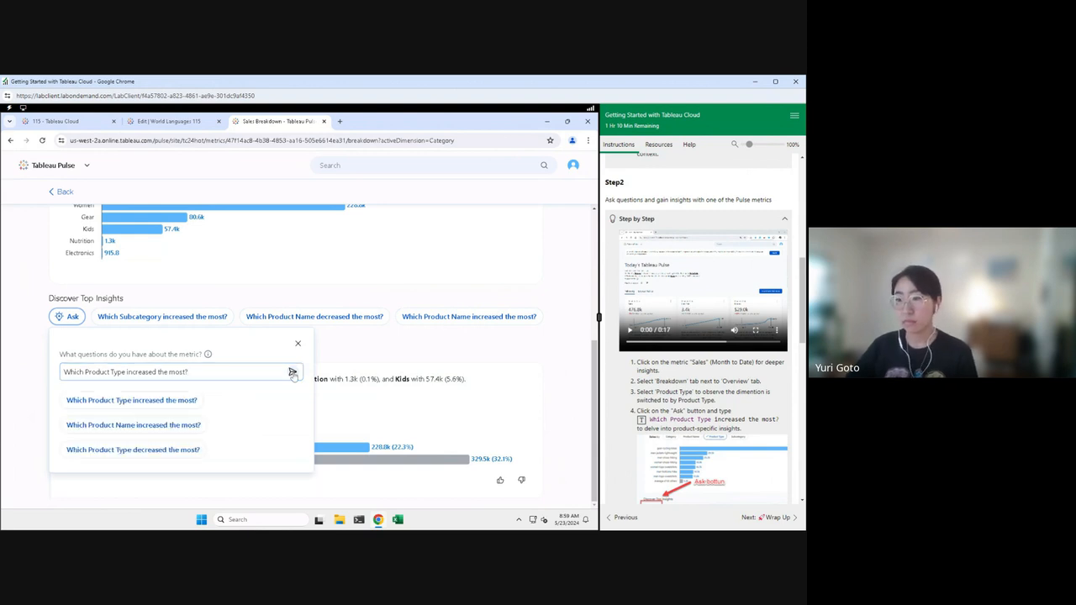
click(74, 402)
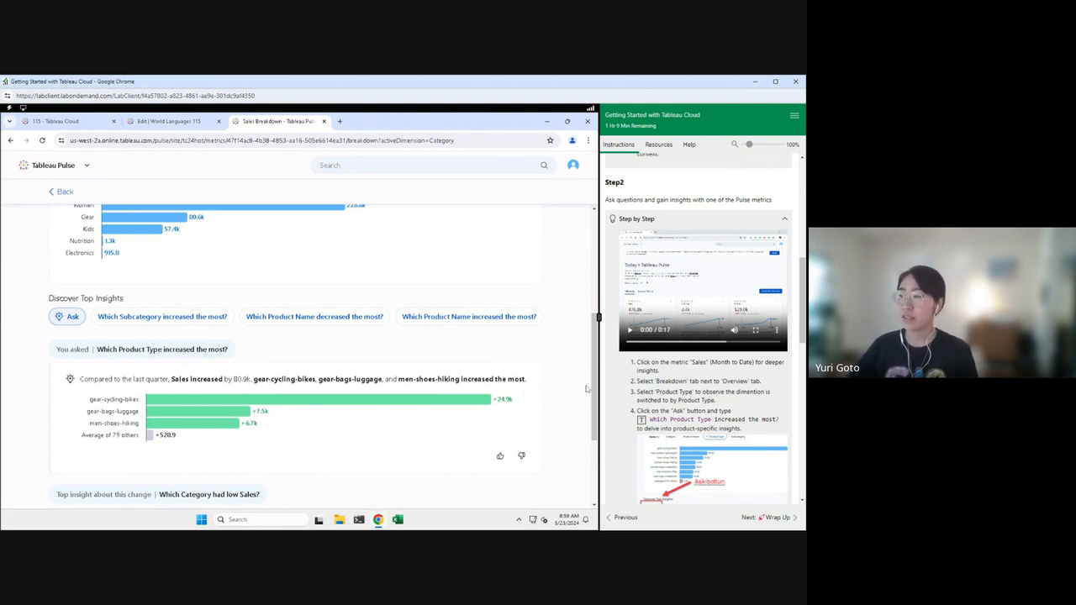
Step: Read through the answer's insights, then go back to the Pulse home page
scroll(667, 389, down, 2)
scroll(667, 389, down, 1)
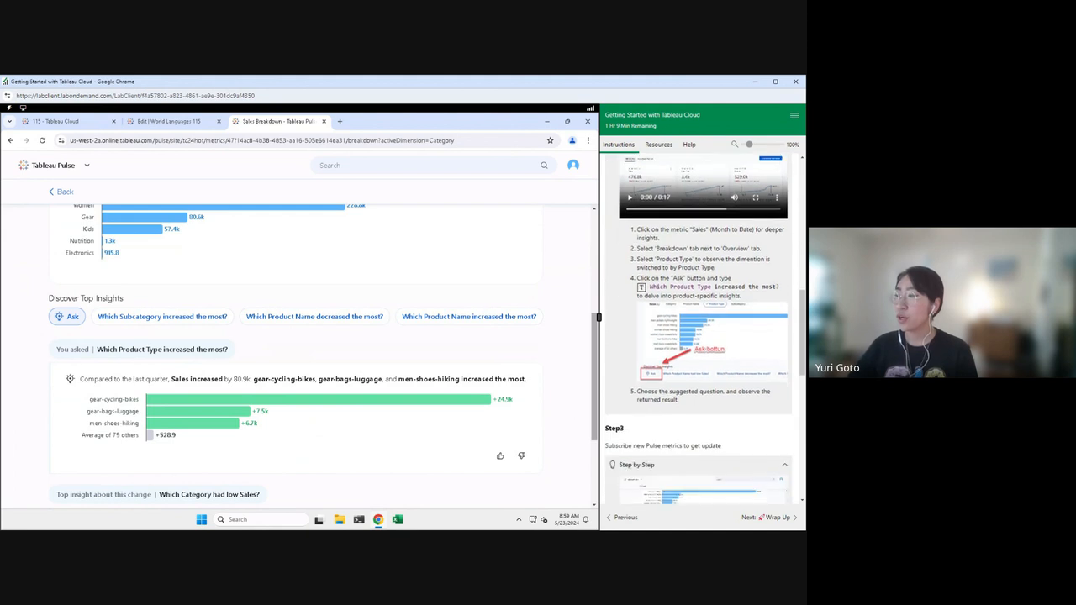
scroll(719, 400, down, 2)
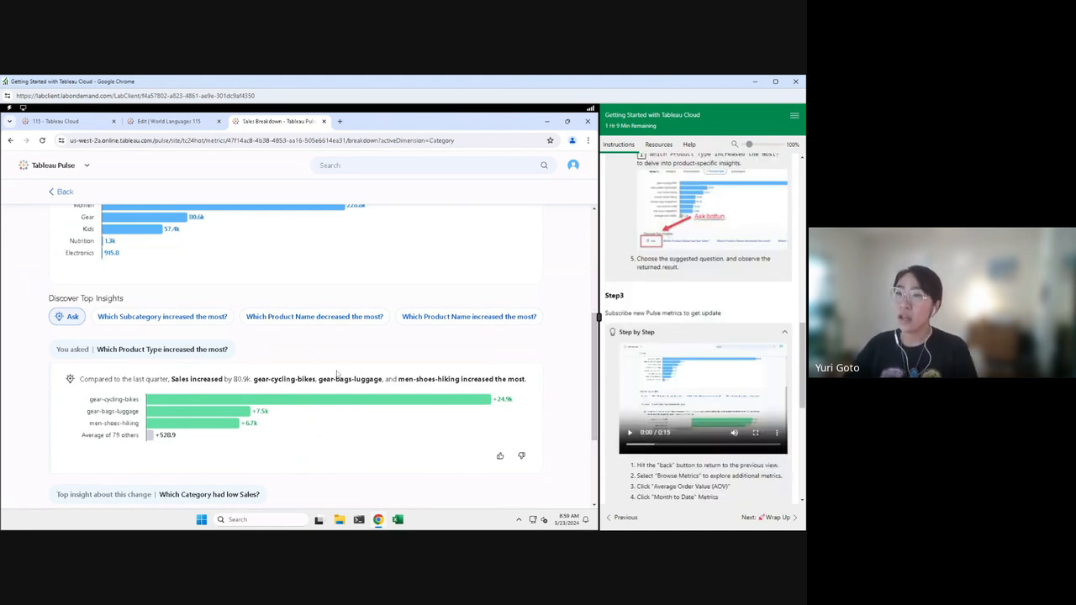
click(62, 193)
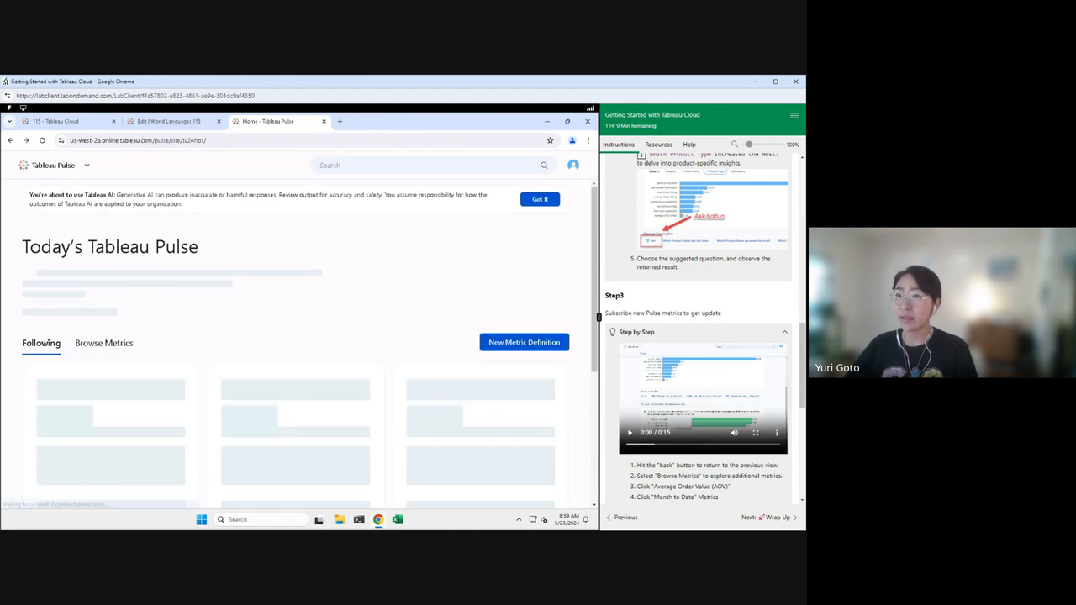
Step: Unfollow the Average Order Value (AOV) metric and show the Browse Metrics list
scroll(399, 275, down, 1)
scroll(405, 277, down, 1)
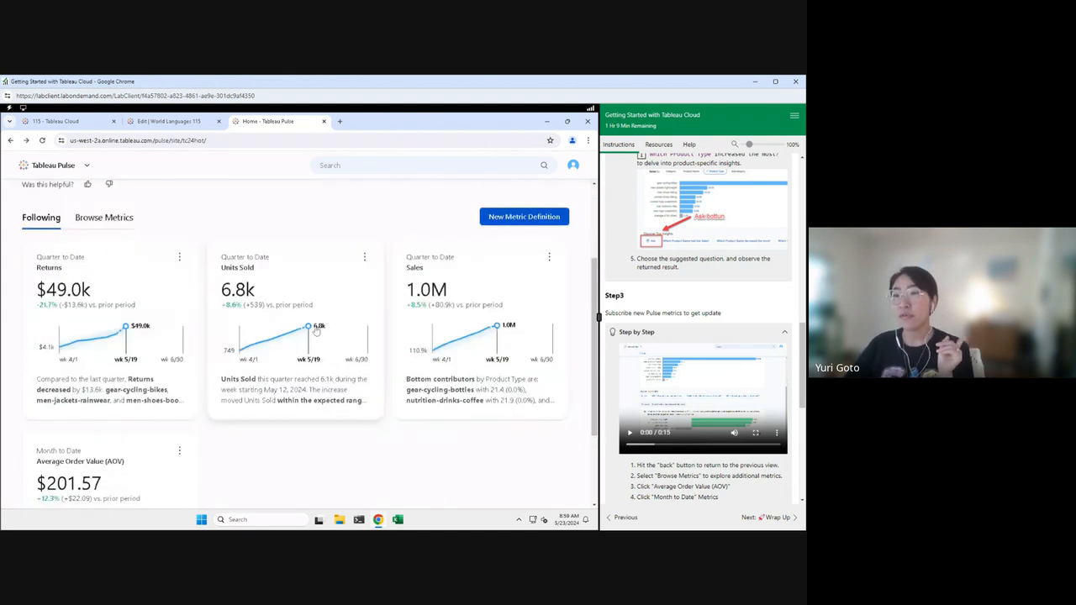
click(180, 451)
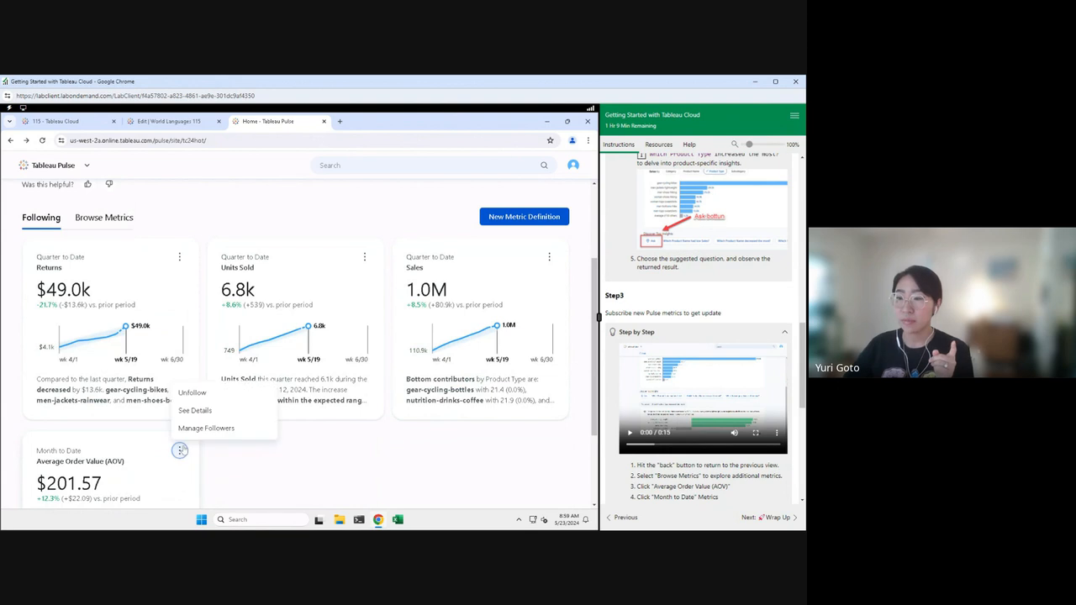
click(192, 392)
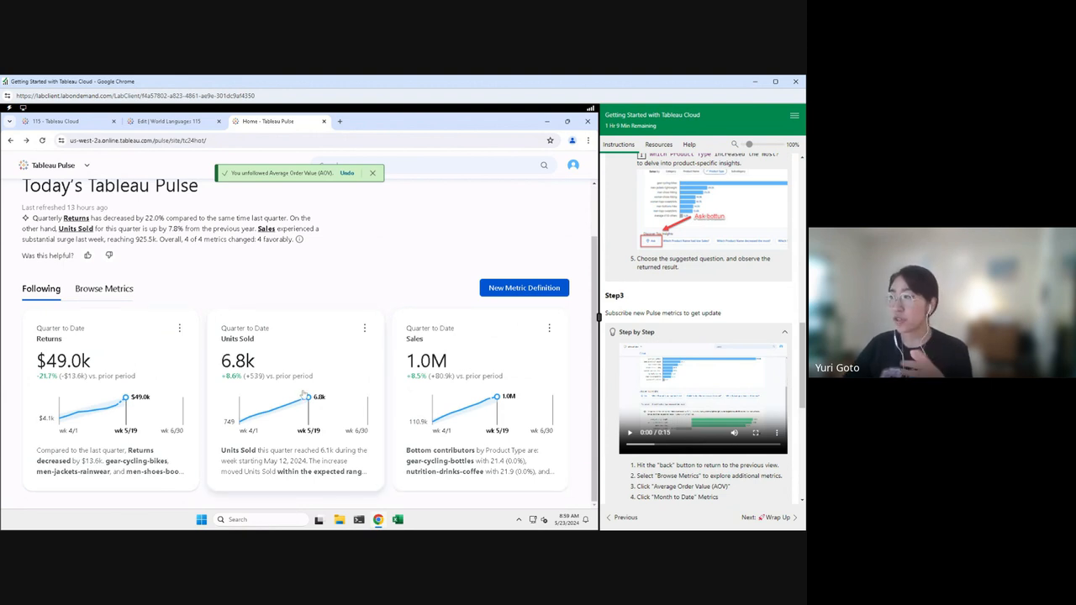
click(95, 293)
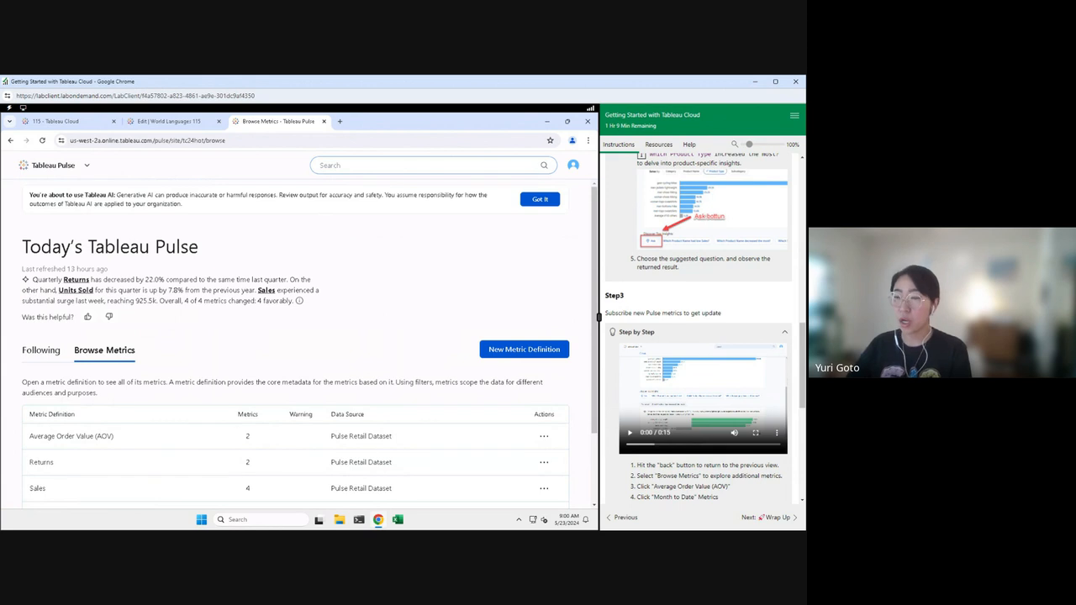
Step: Open the Month to Date AOV metric from its definition and view its breakdown
click(432, 166)
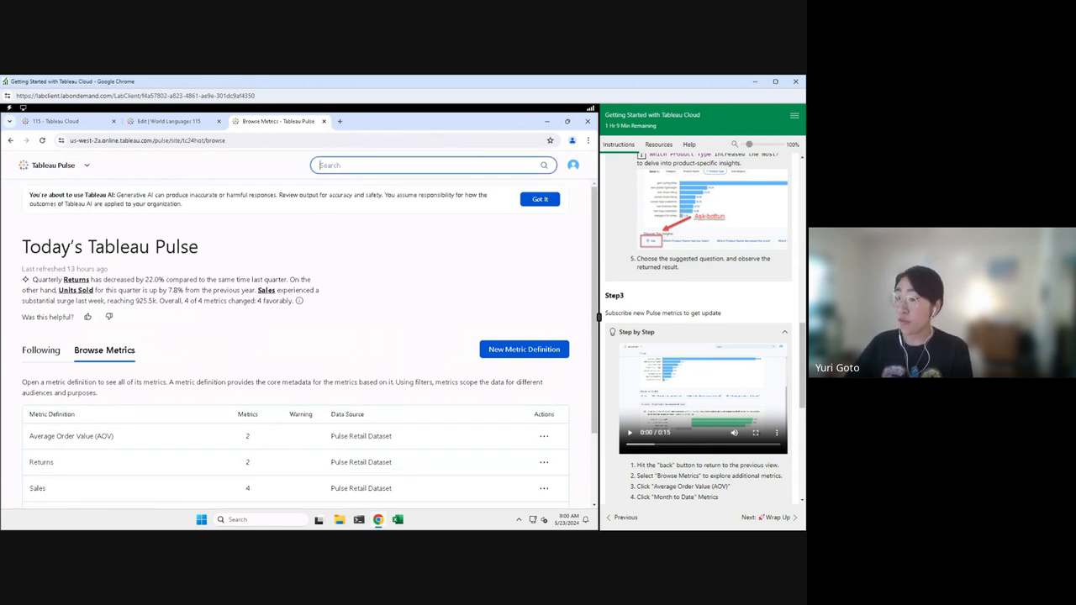
click(108, 446)
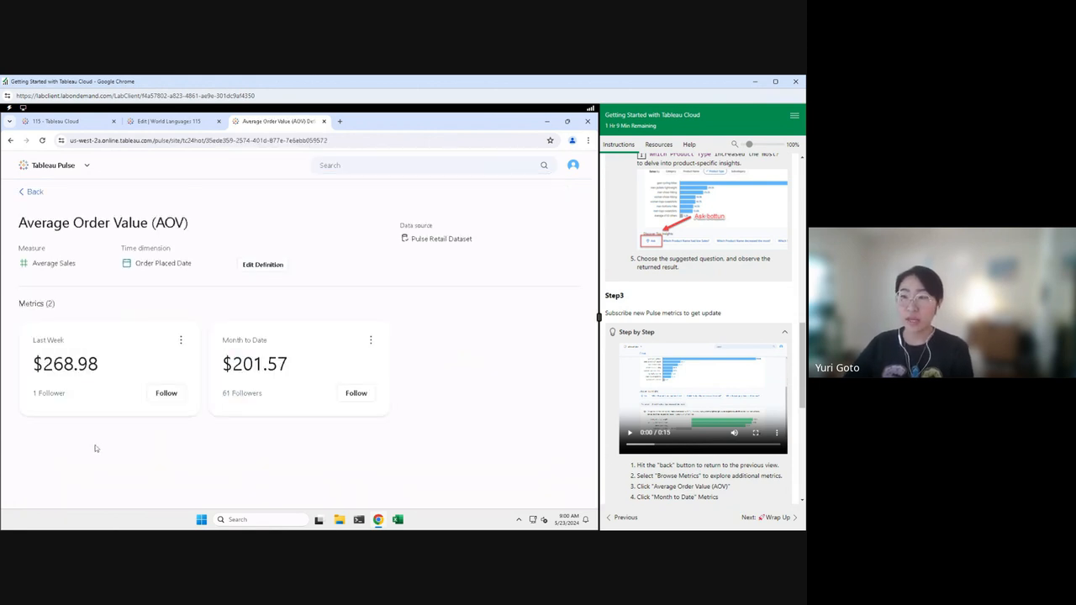
click(280, 373)
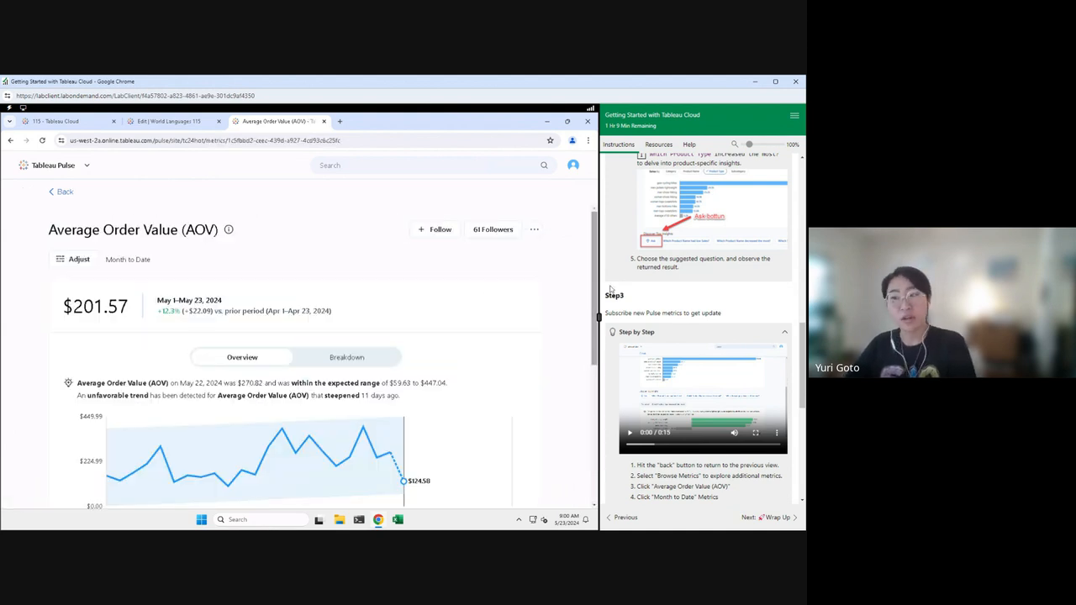
click(326, 362)
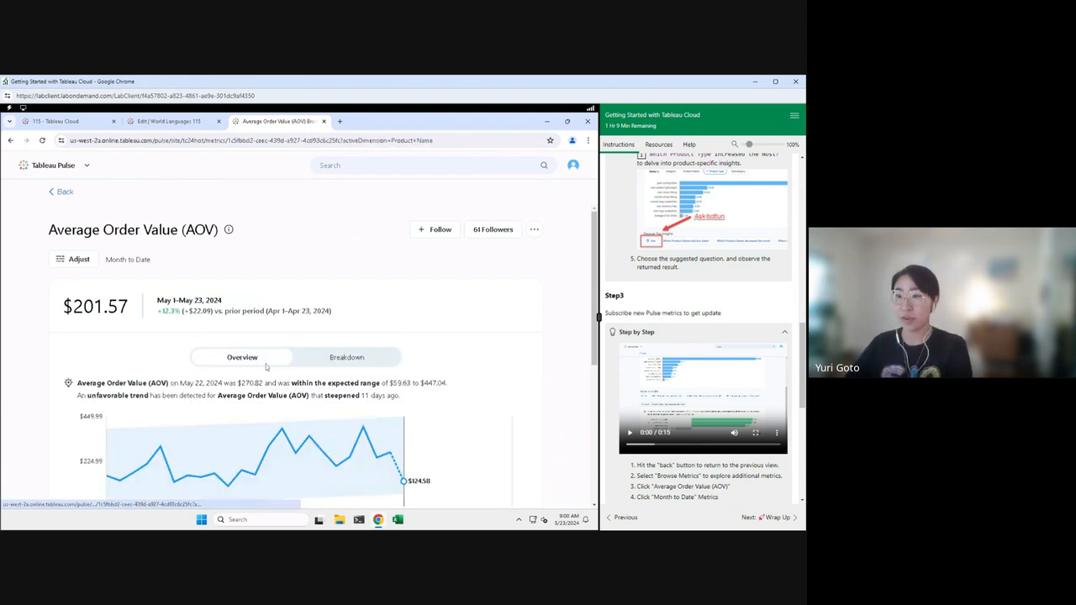
scroll(454, 314, down, 5)
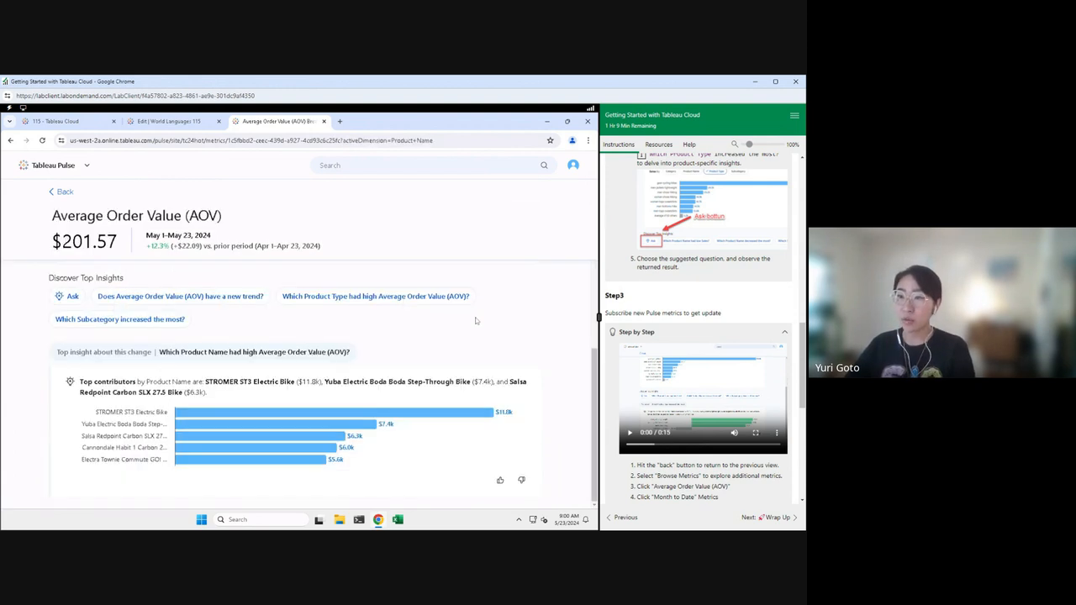
scroll(475, 320, up, 5)
Step: Inspect the Category filter and time period adjustments, closing without changes
click(78, 261)
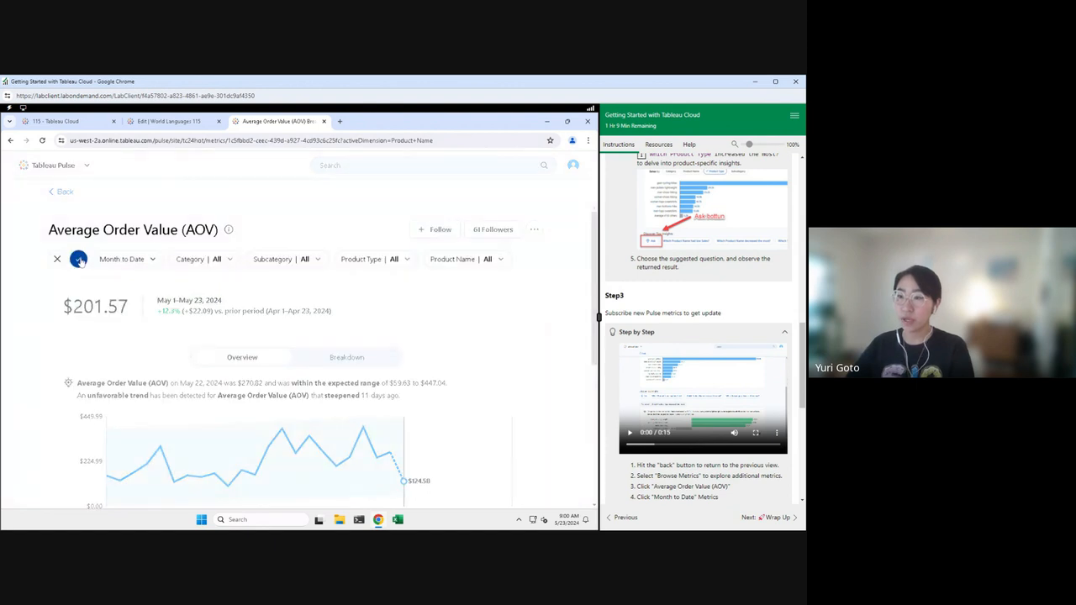
click(221, 261)
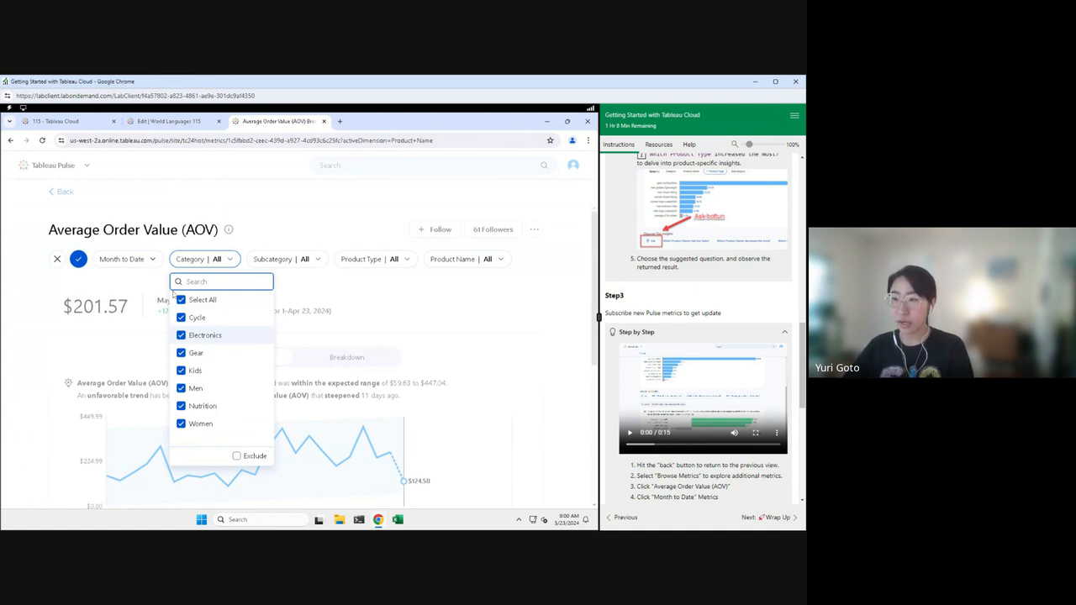
click(143, 262)
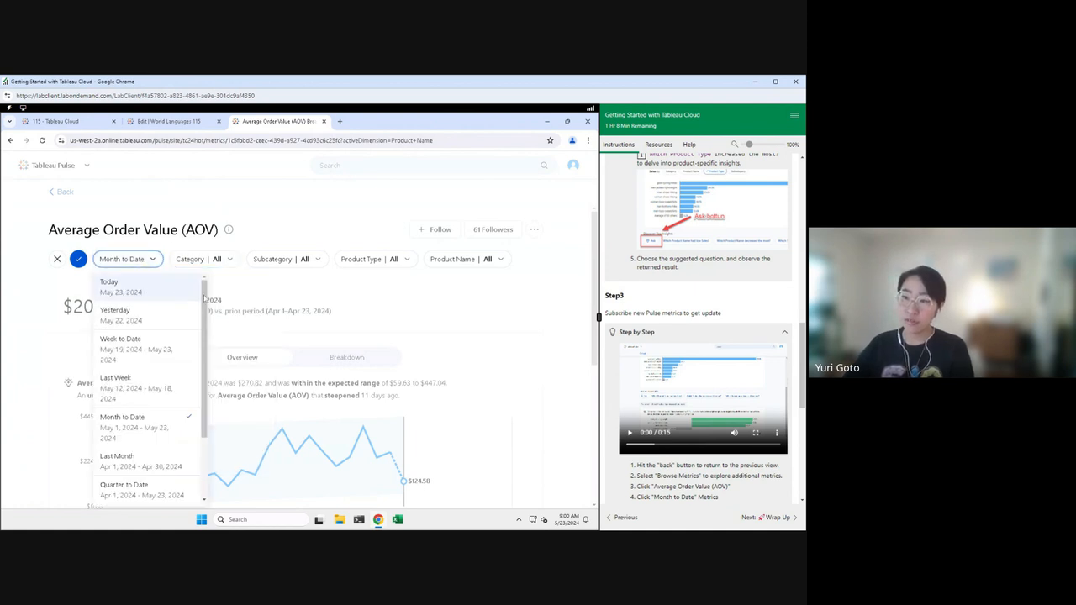
mouse_move(205, 299)
mouse_down()
mouse_move(202, 347)
mouse_move(203, 286)
mouse_up()
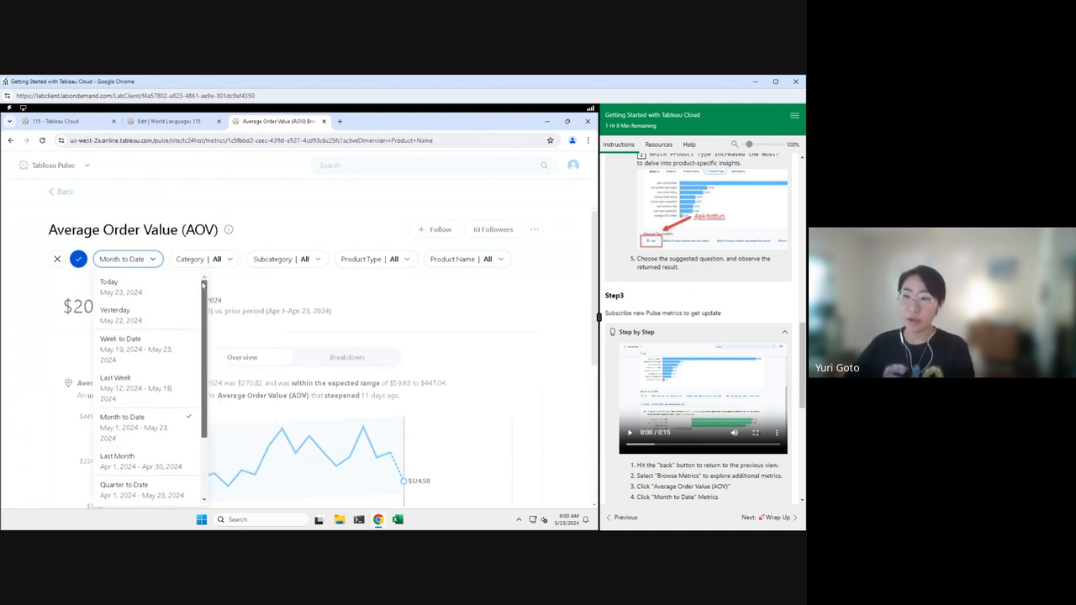
click(57, 259)
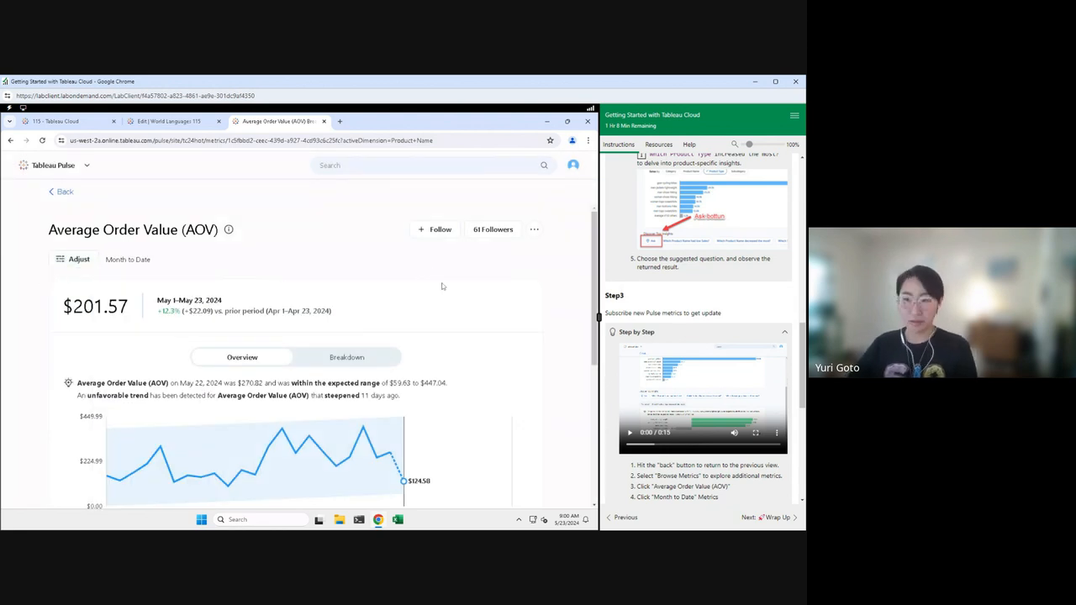
Step: Follow the Month to Date Average Order Value (AOV) metric
click(445, 240)
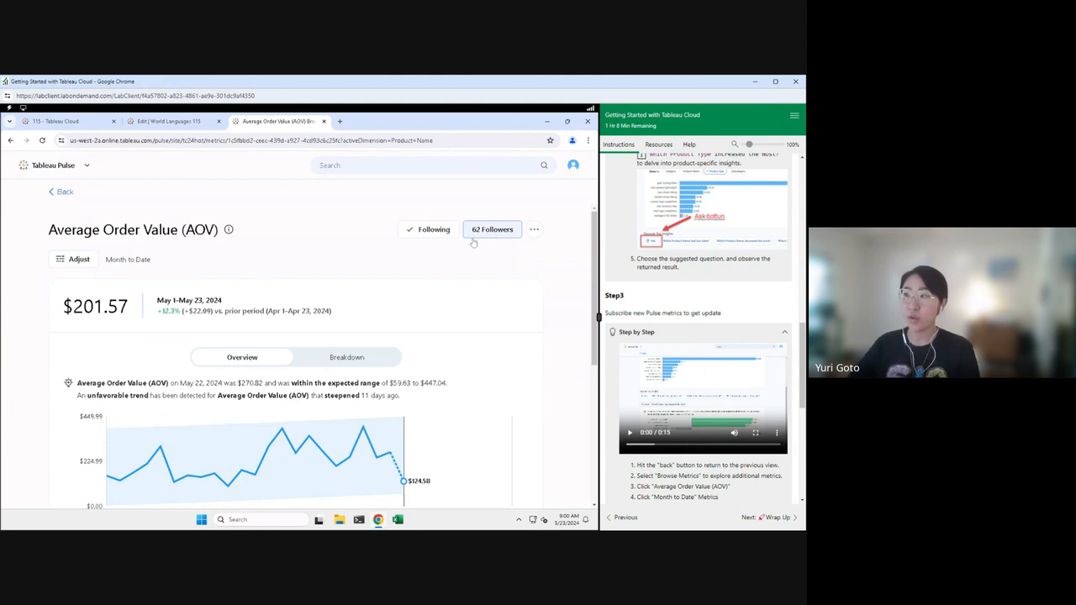
scroll(791, 371, down, 3)
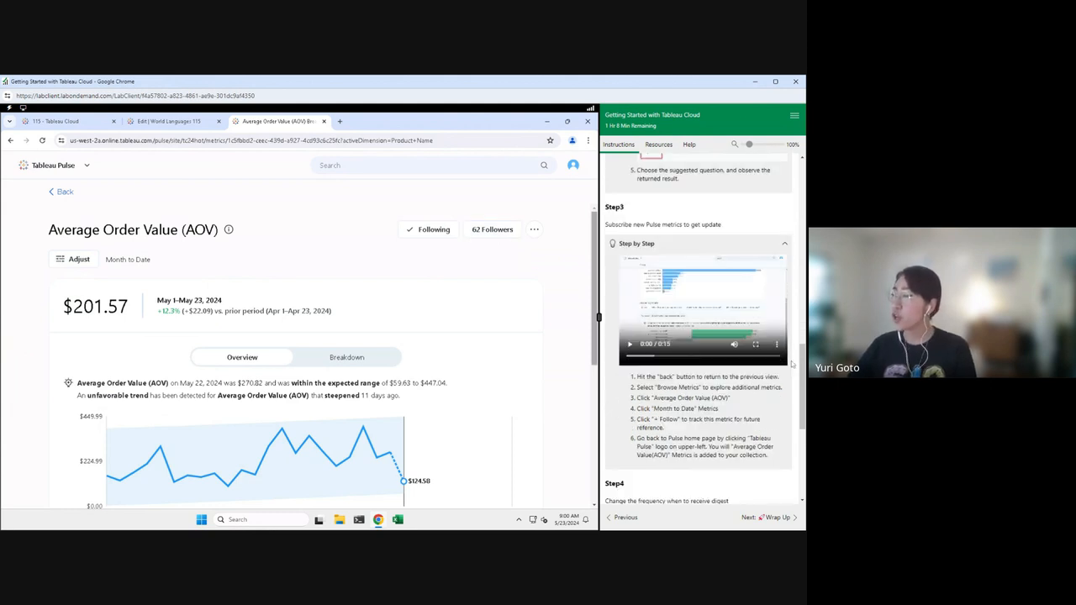
scroll(791, 365, down, 2)
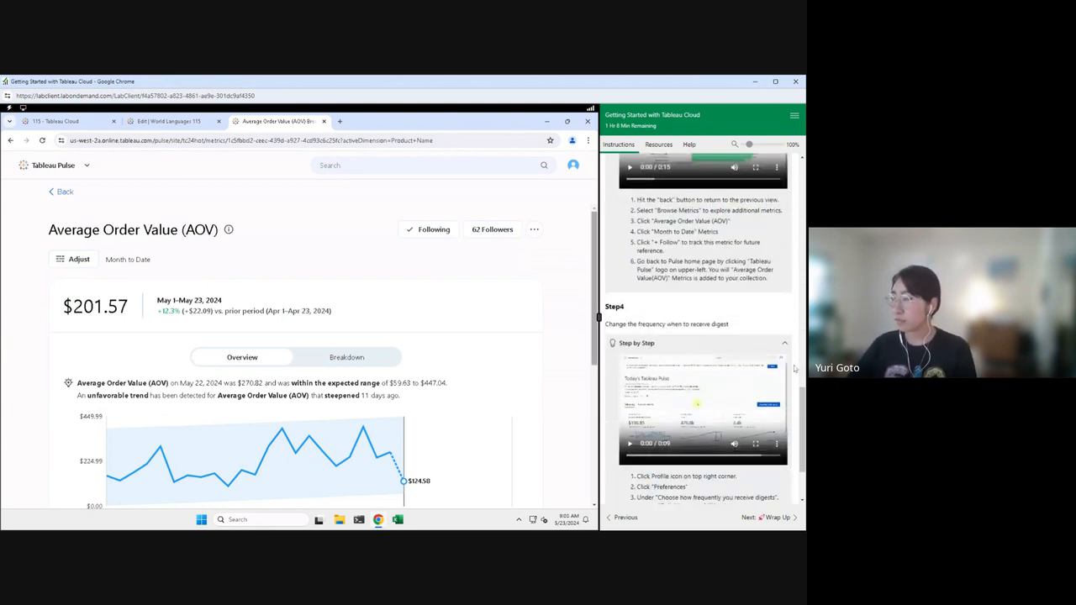
Step: Return to Pulse home's Following list and open the account options
click(62, 192)
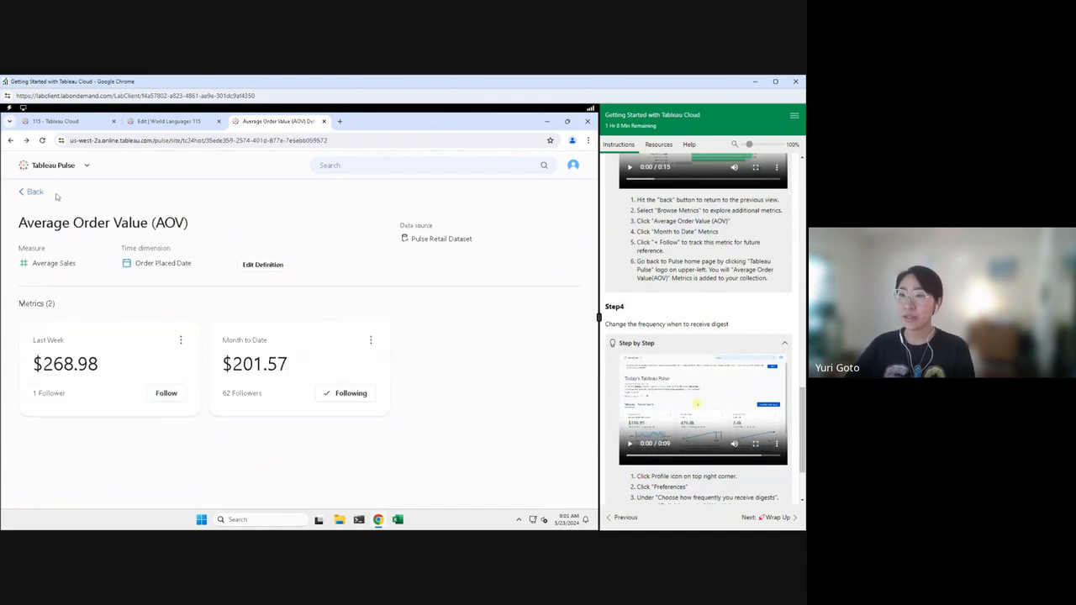
click(36, 193)
click(50, 351)
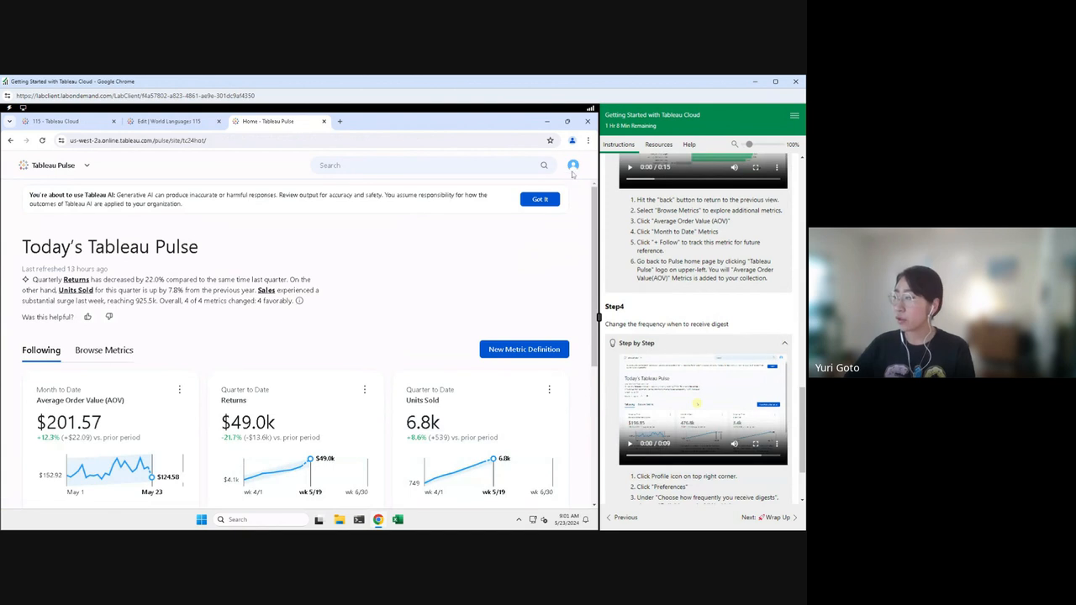
click(573, 167)
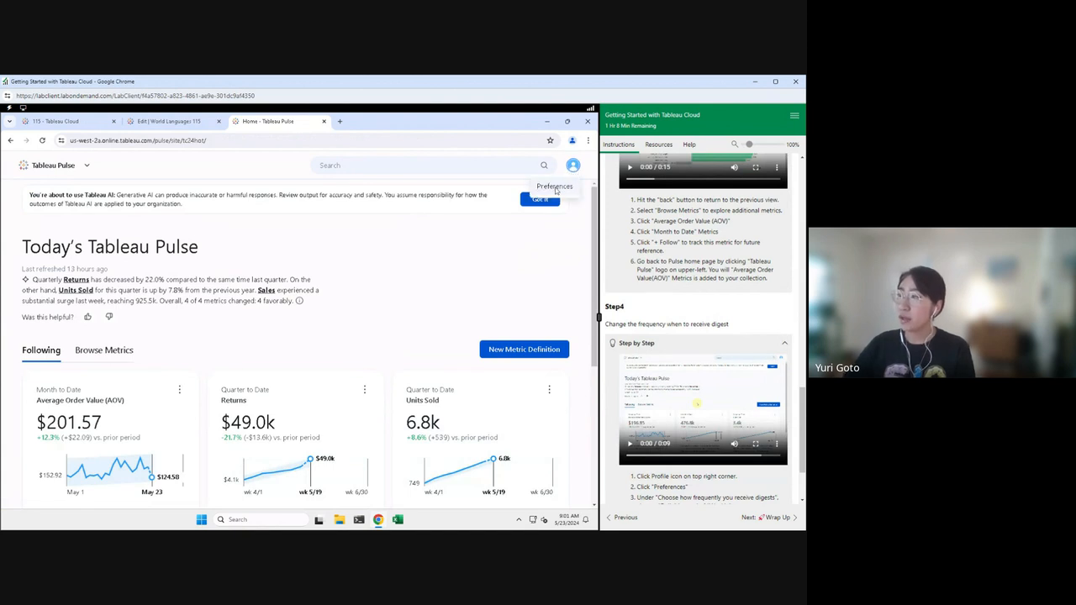
click(555, 189)
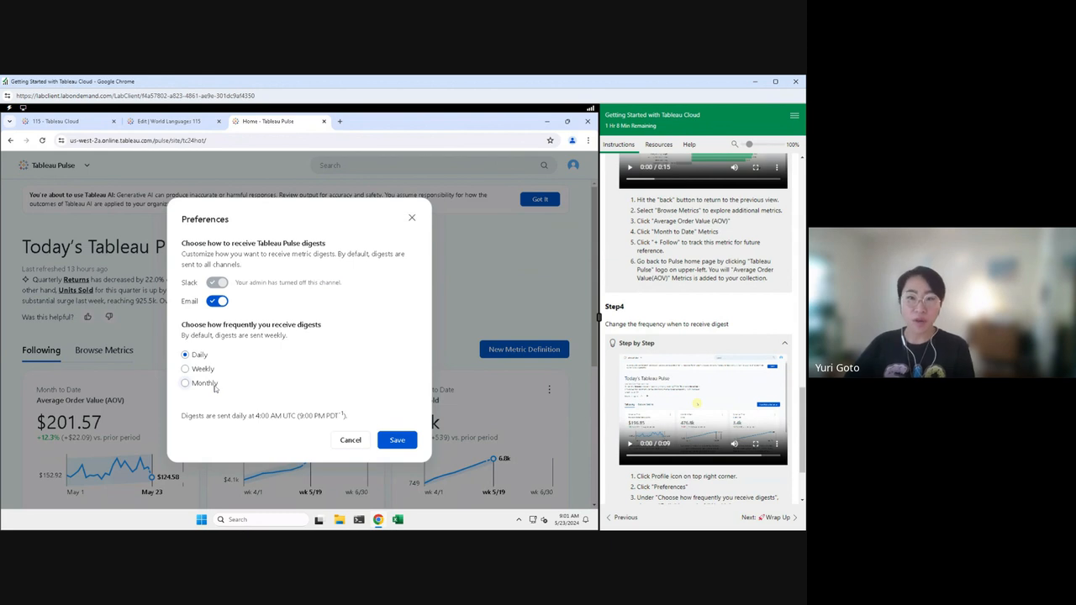
click(411, 217)
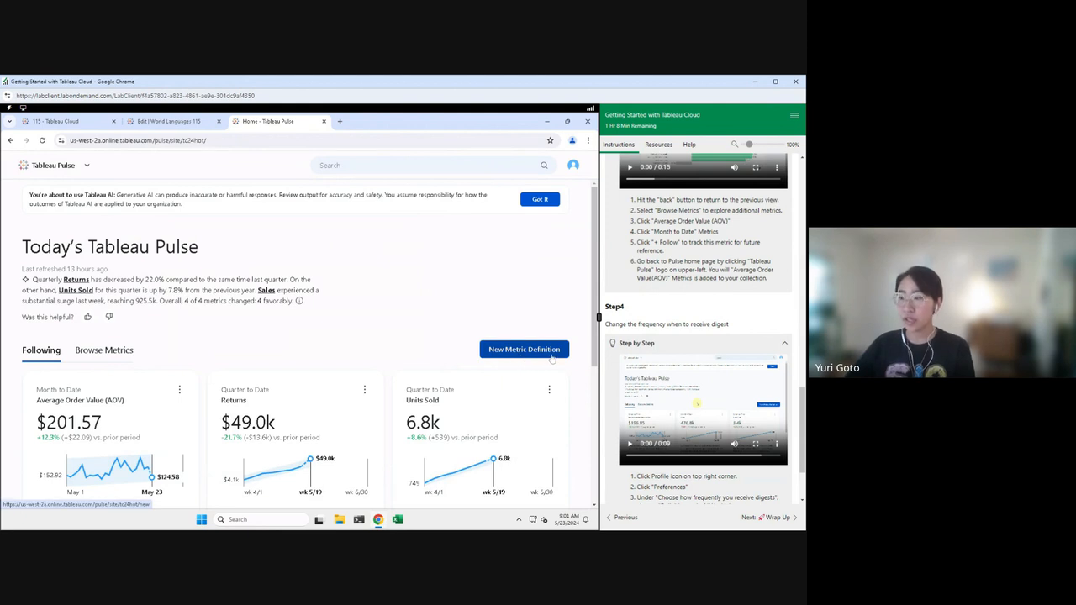
Step: Connect a new metric definition to Pulse Retail Dataset and name it Sales
click(552, 355)
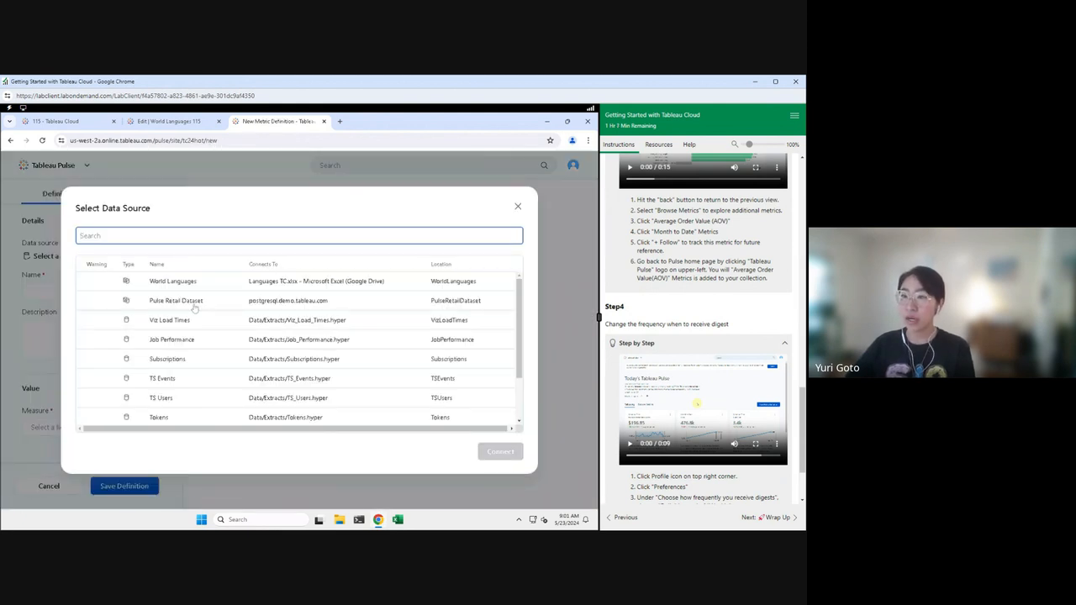
click(200, 305)
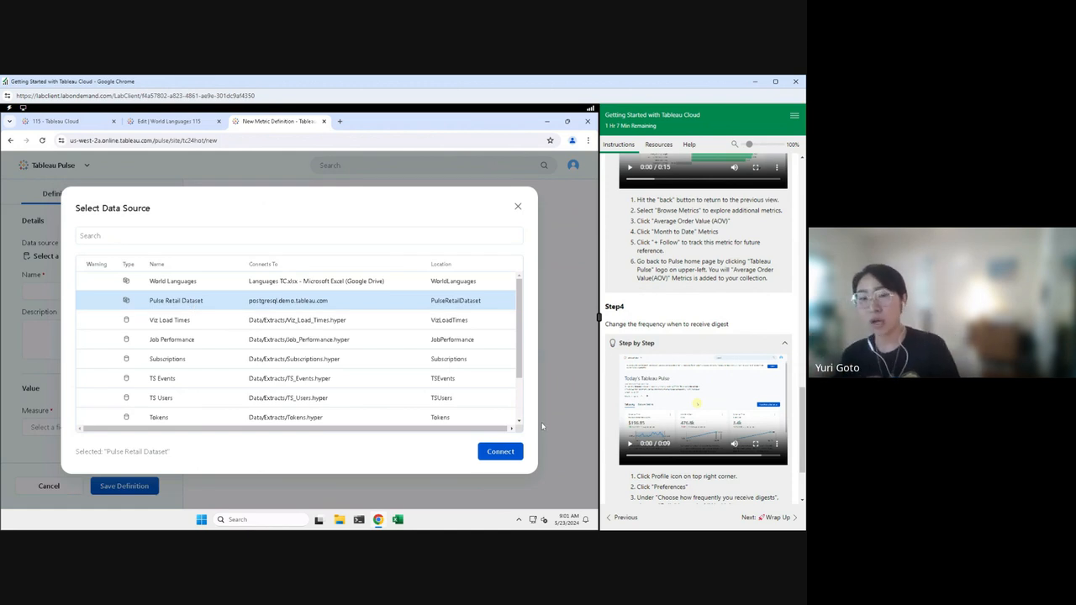
click(504, 452)
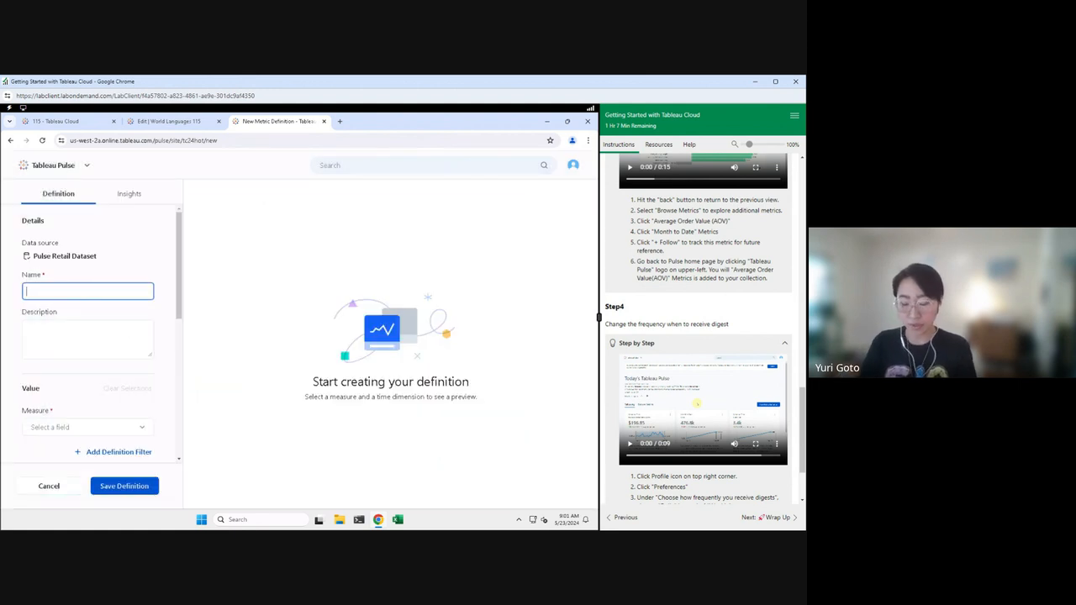
text(Slaes)
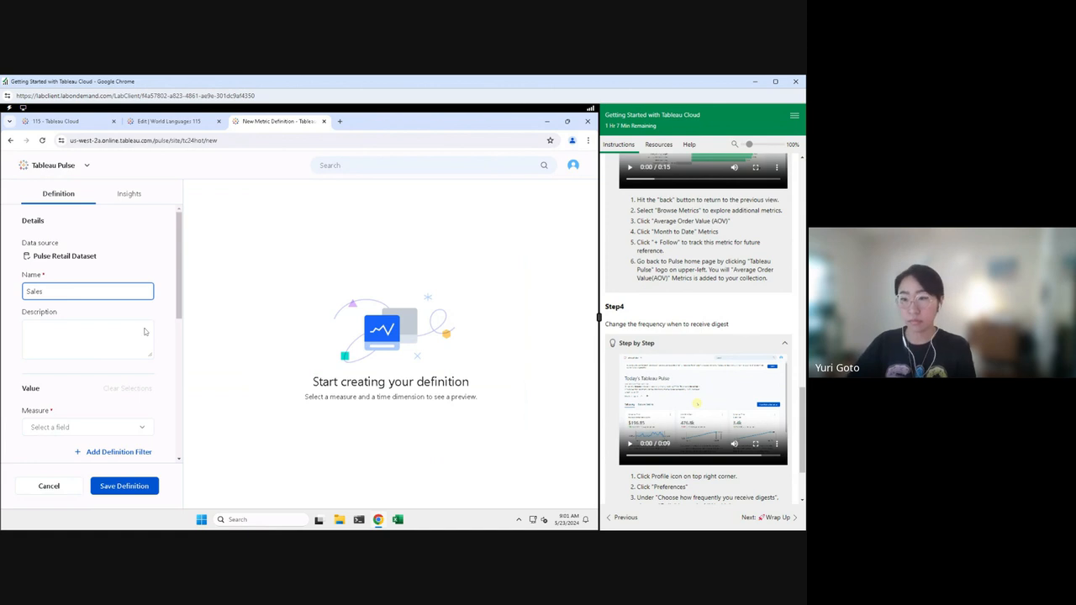
scroll(144, 331, down, 5)
scroll(145, 332, up, 5)
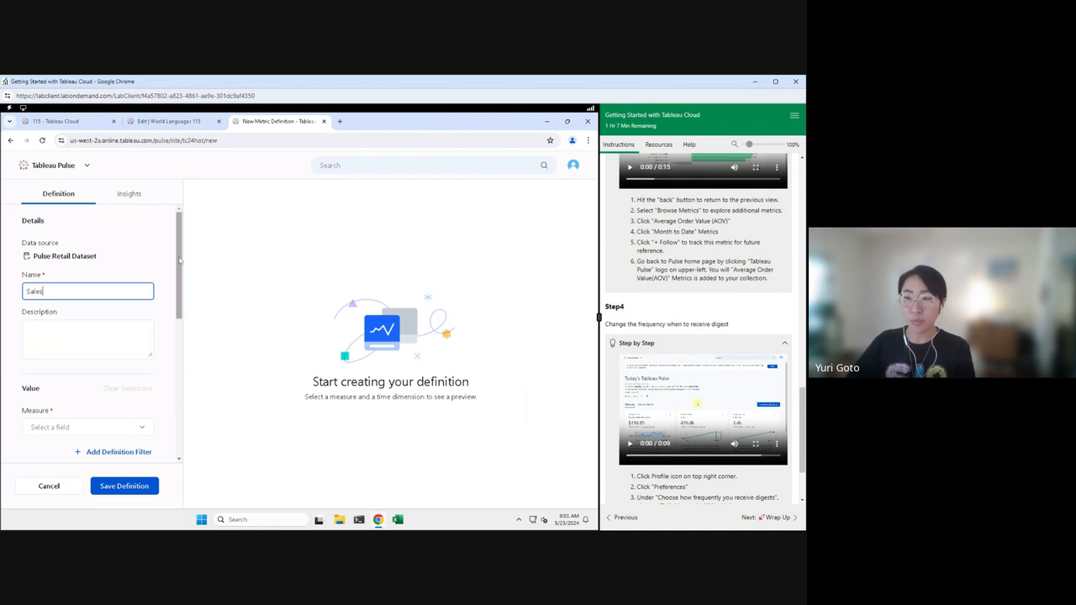
scroll(101, 403, down, 1)
Step: Set the metric's measure to Sales with Sum aggregation
click(104, 409)
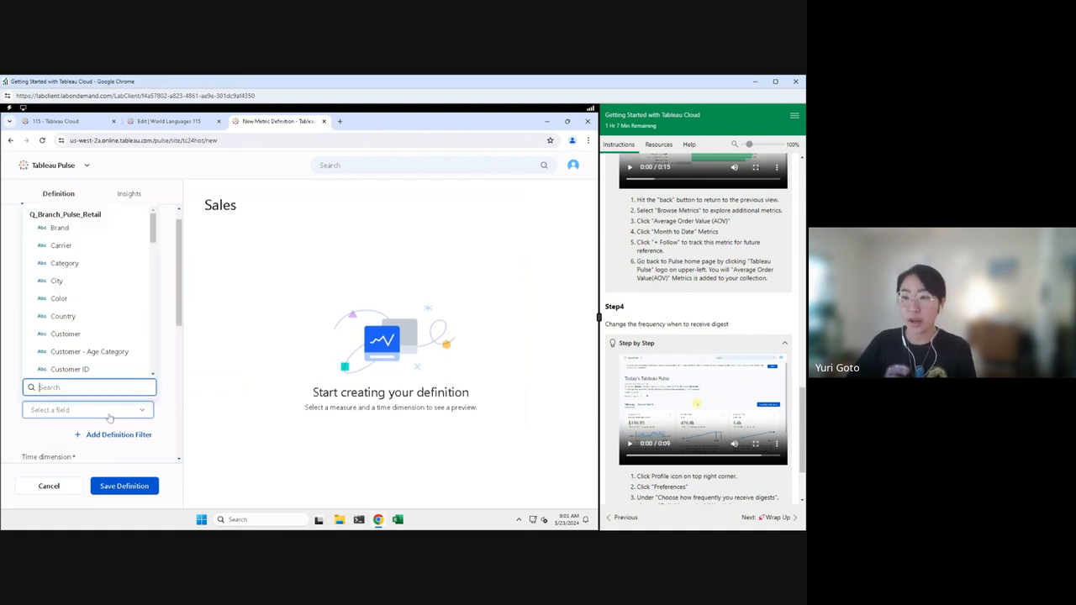
scroll(84, 349, down, 10)
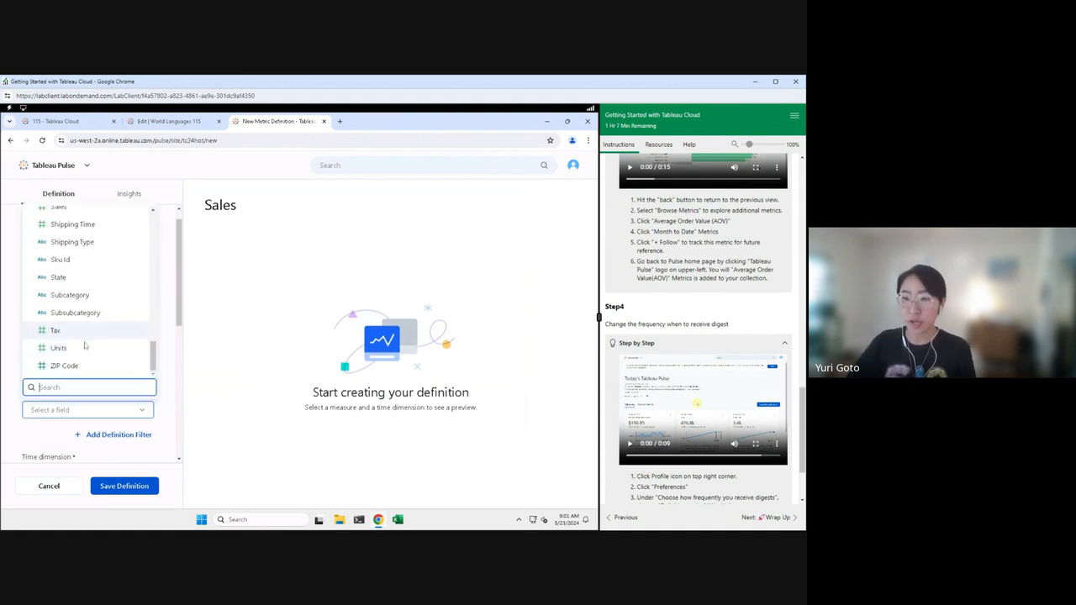
scroll(80, 298, up, 2)
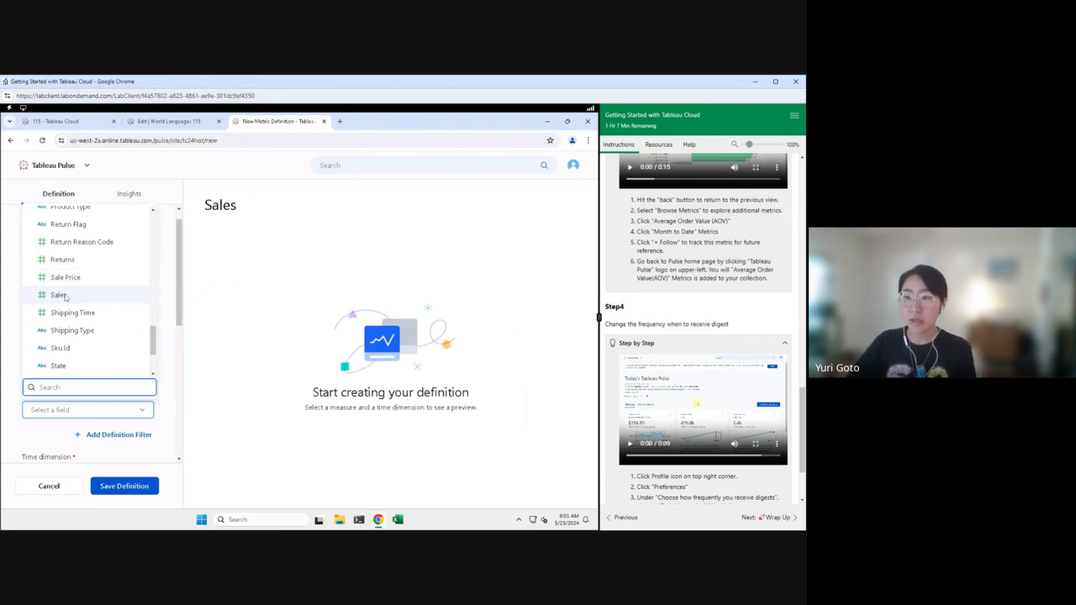
click(67, 294)
scroll(88, 357, down, 3)
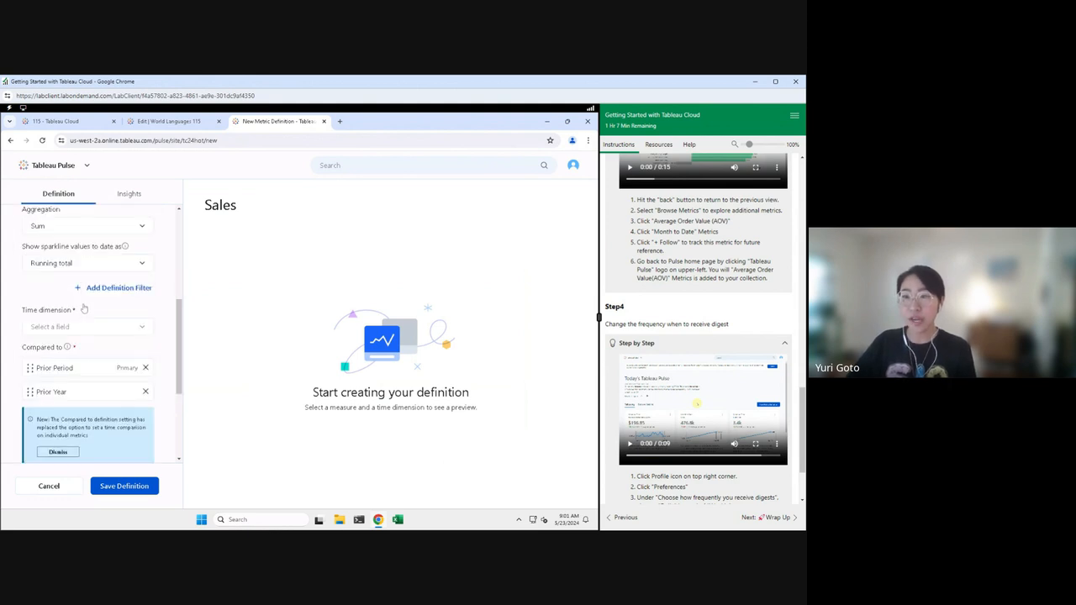
click(98, 228)
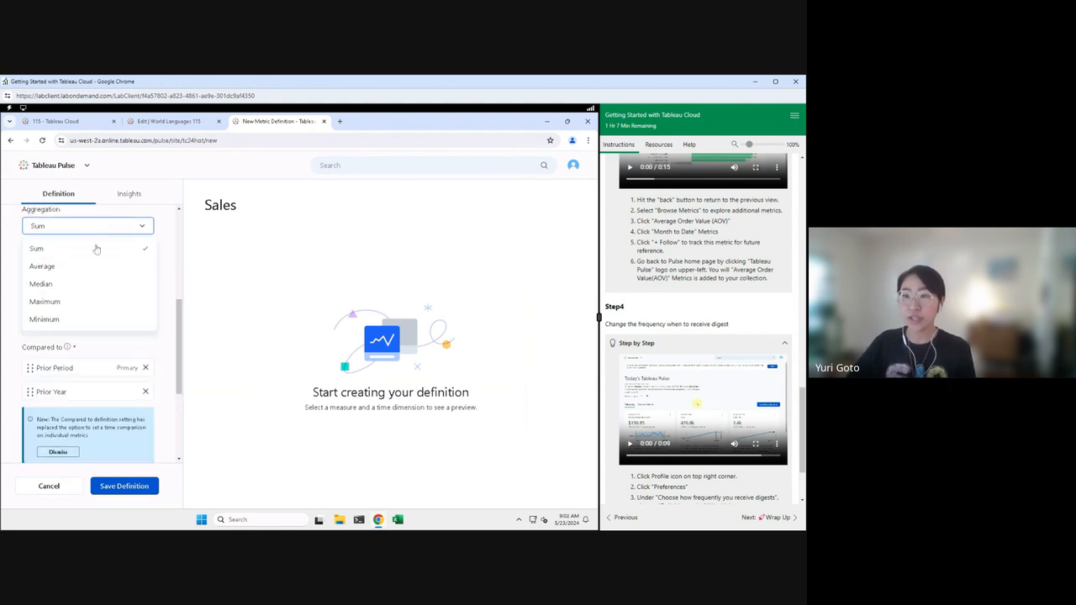
click(166, 231)
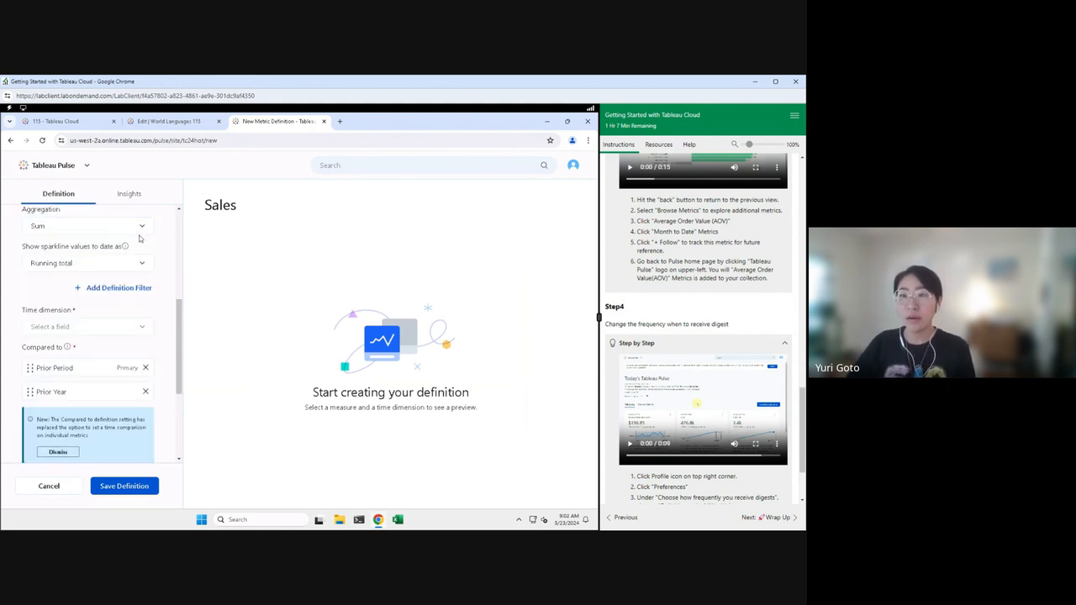
Step: Choose Order Placed Date as the time dimension
click(120, 329)
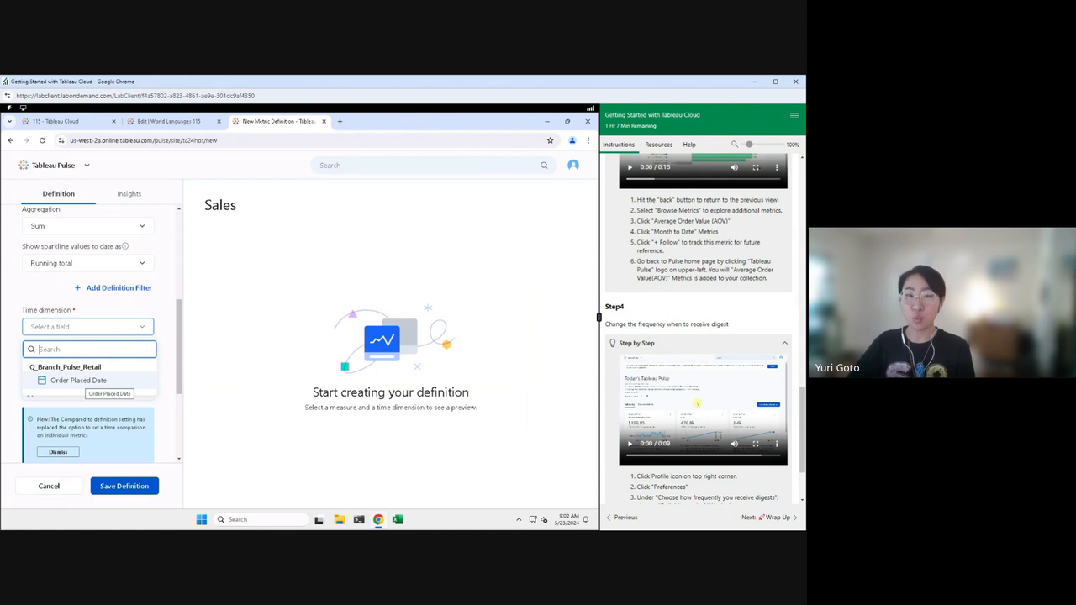
click(82, 385)
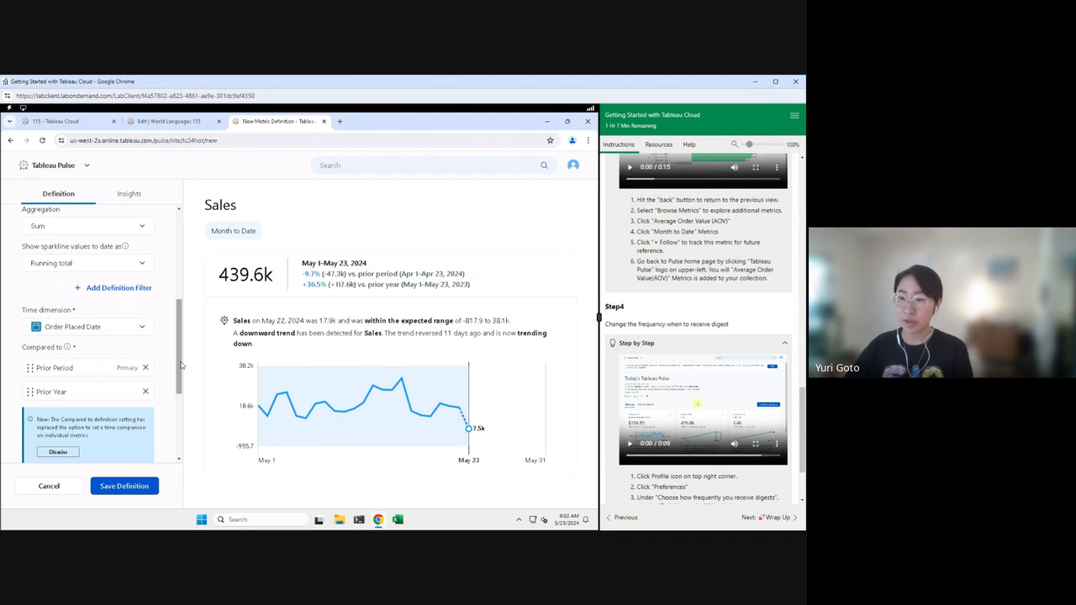
drag(179, 362, 173, 430)
click(74, 322)
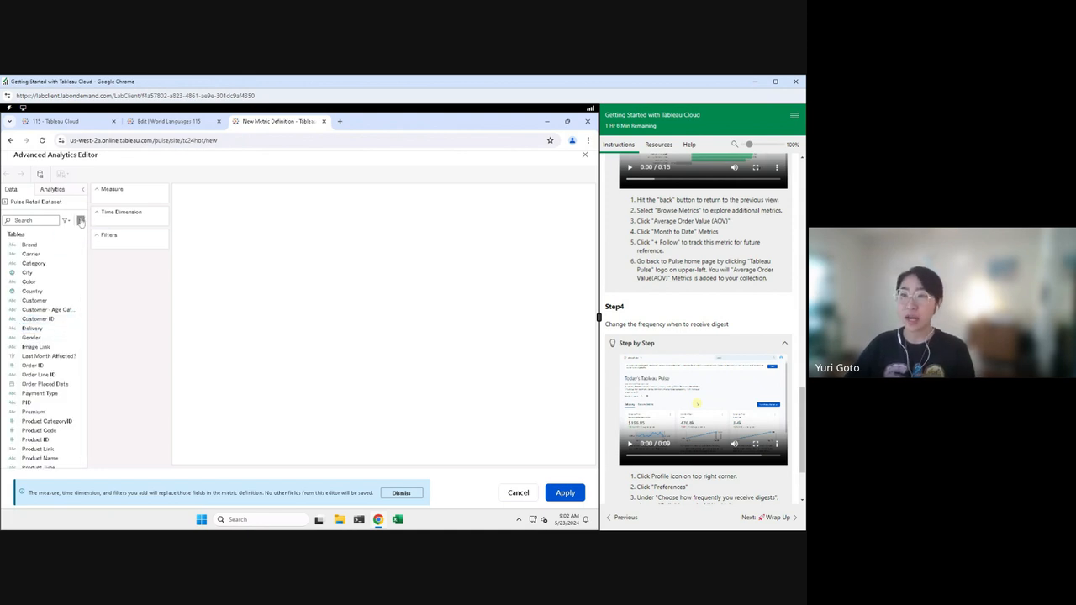
click(81, 221)
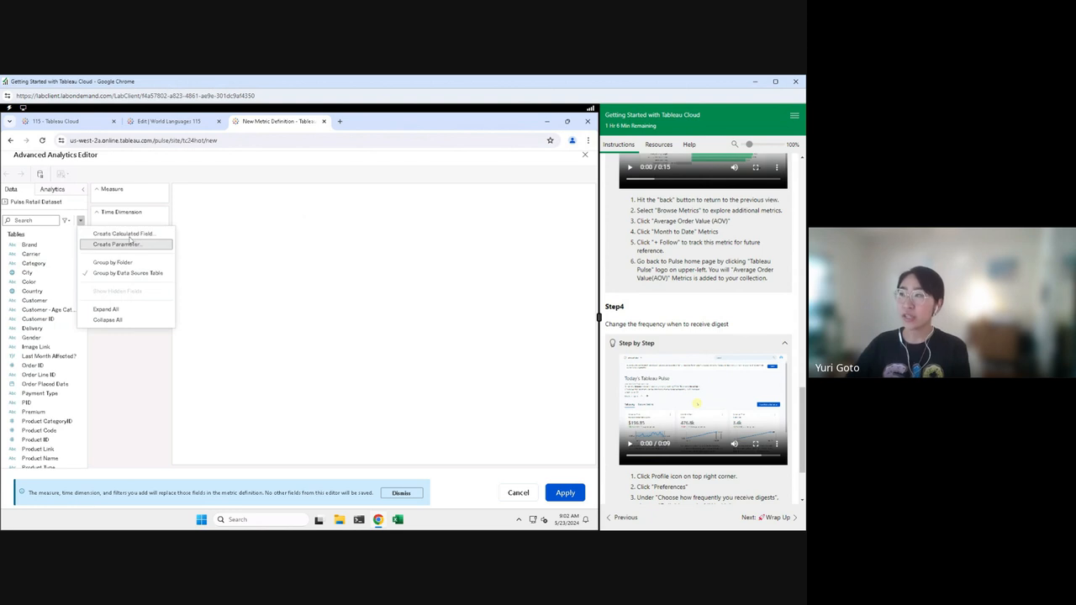
click(586, 156)
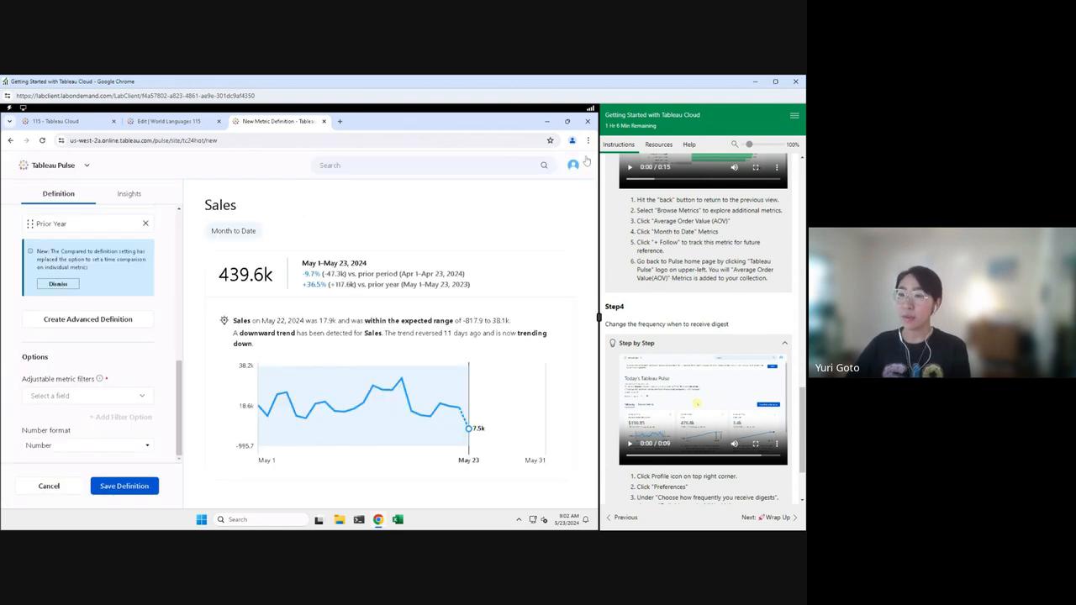
Step: Add Category, Subcategory, Gender and Return Flag as adjustable metric filters
click(133, 395)
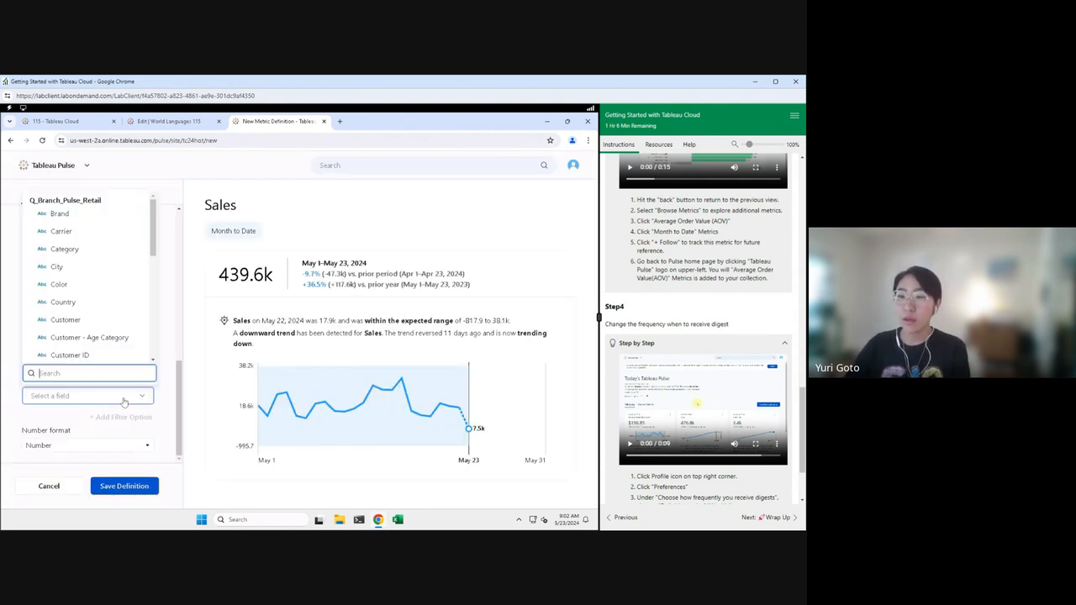
click(64, 249)
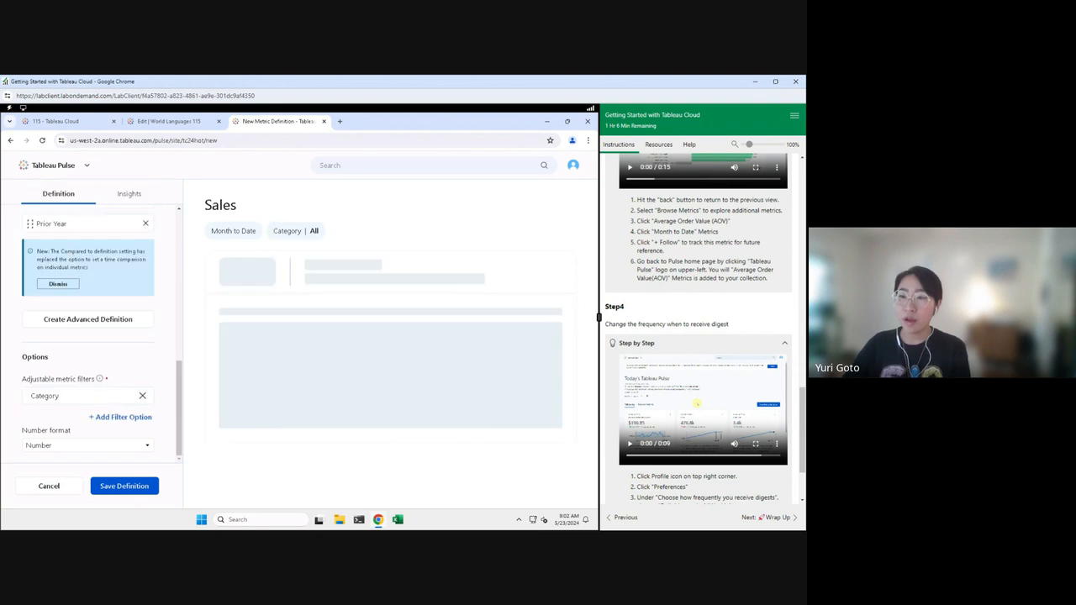
click(124, 416)
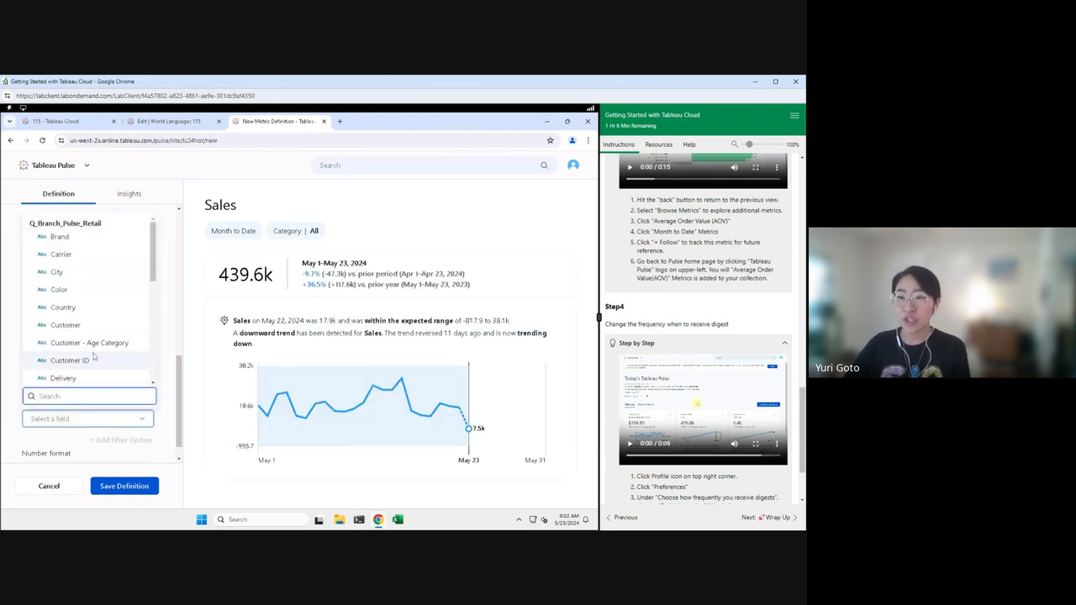
scroll(98, 362, down, 10)
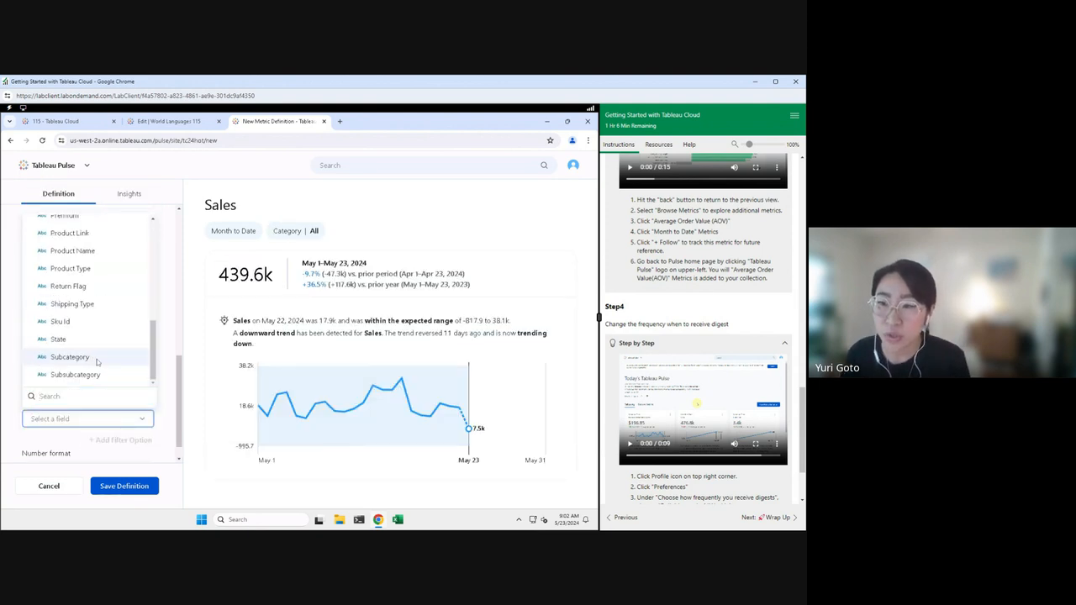
click(98, 358)
click(108, 440)
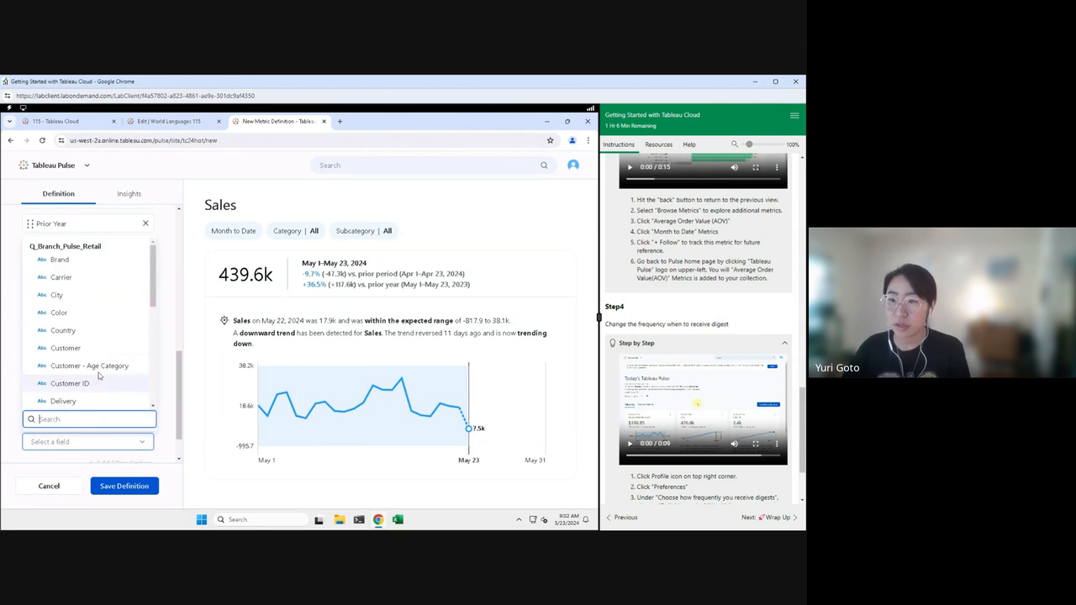
scroll(99, 344, down, 2)
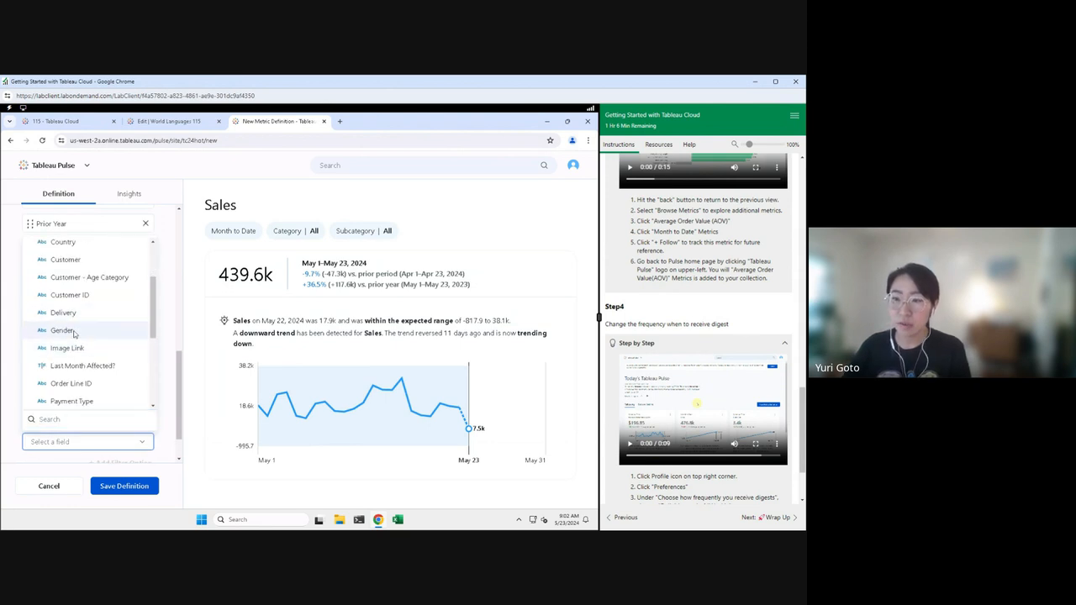
click(74, 333)
click(116, 415)
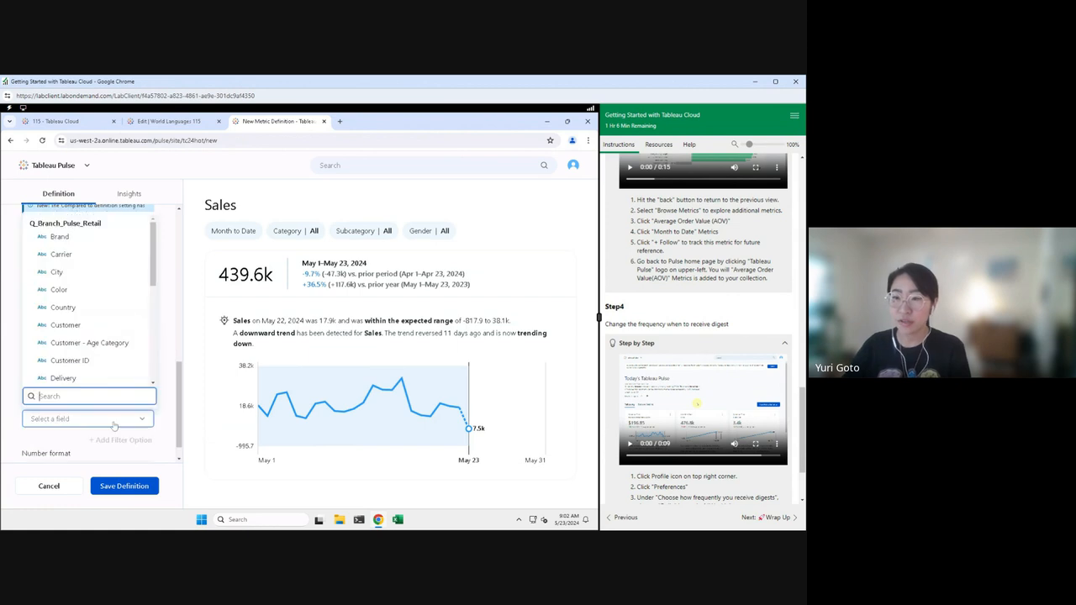
scroll(101, 334, down, 6)
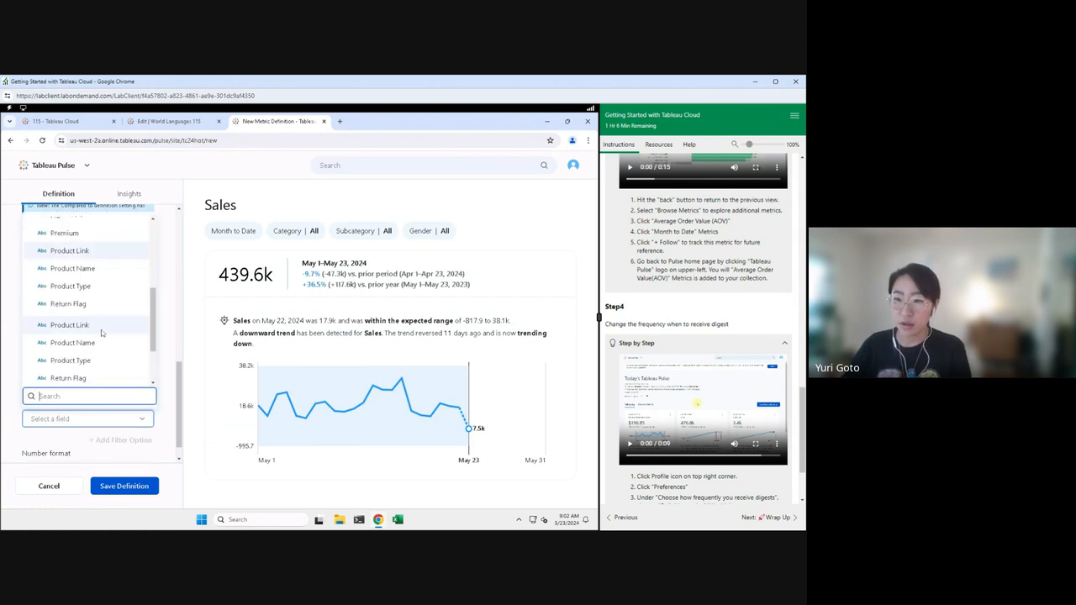
click(80, 310)
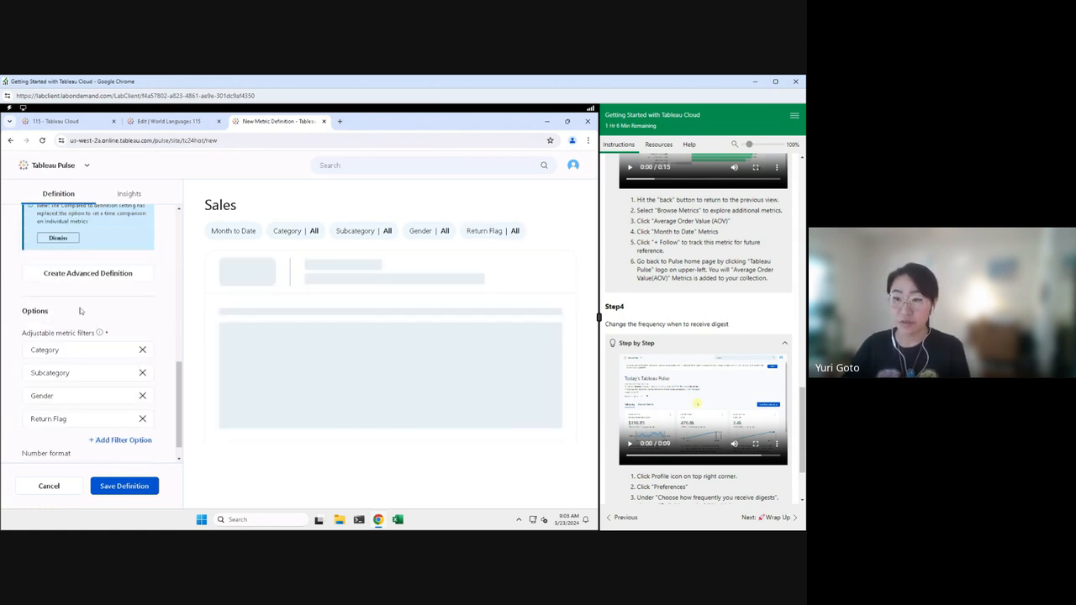
Step: Set the number format to Currency
drag(179, 403, 182, 413)
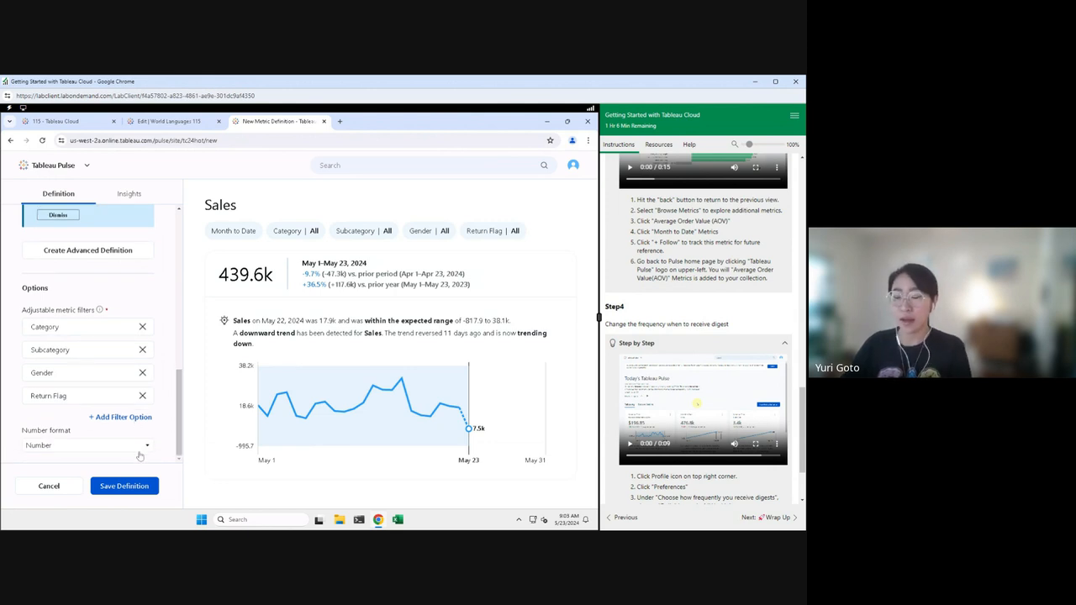
click(139, 450)
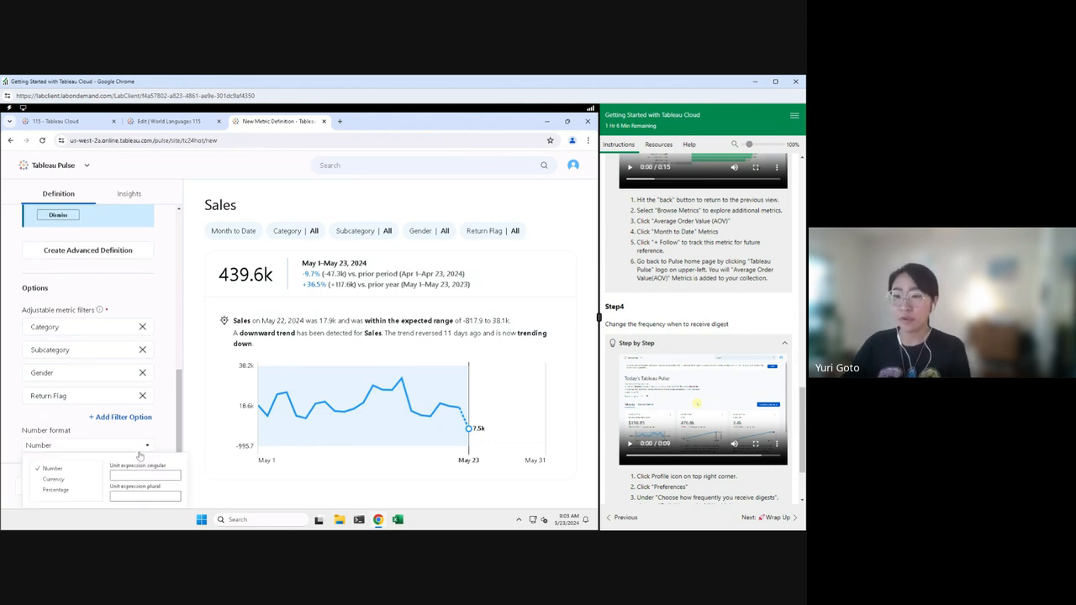
click(55, 480)
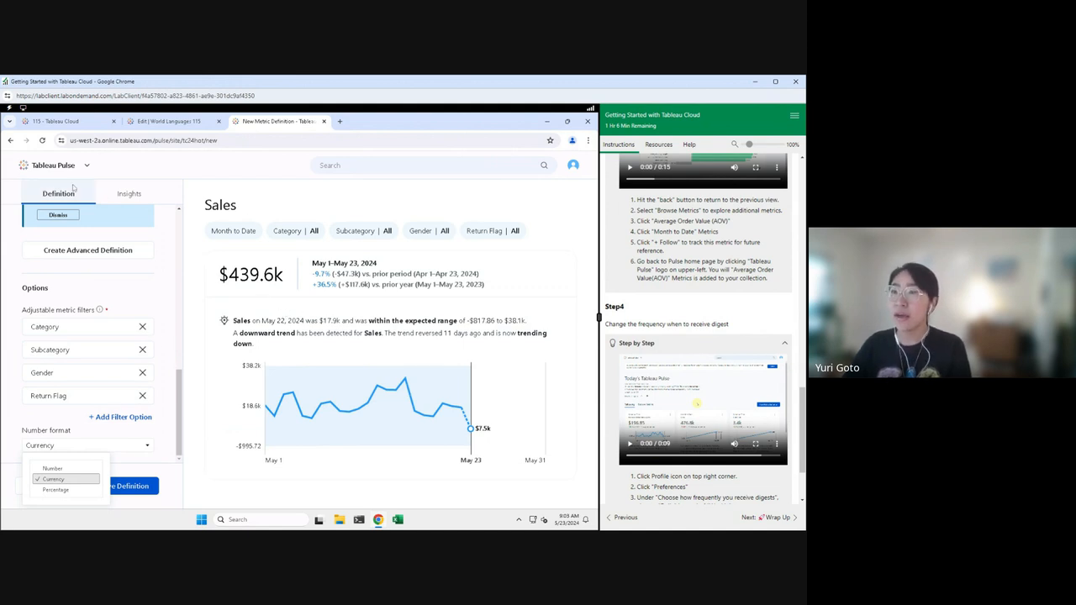
Step: Mark 'Value going up' as Favorable in Insights, then return to the Definition settings
click(162, 473)
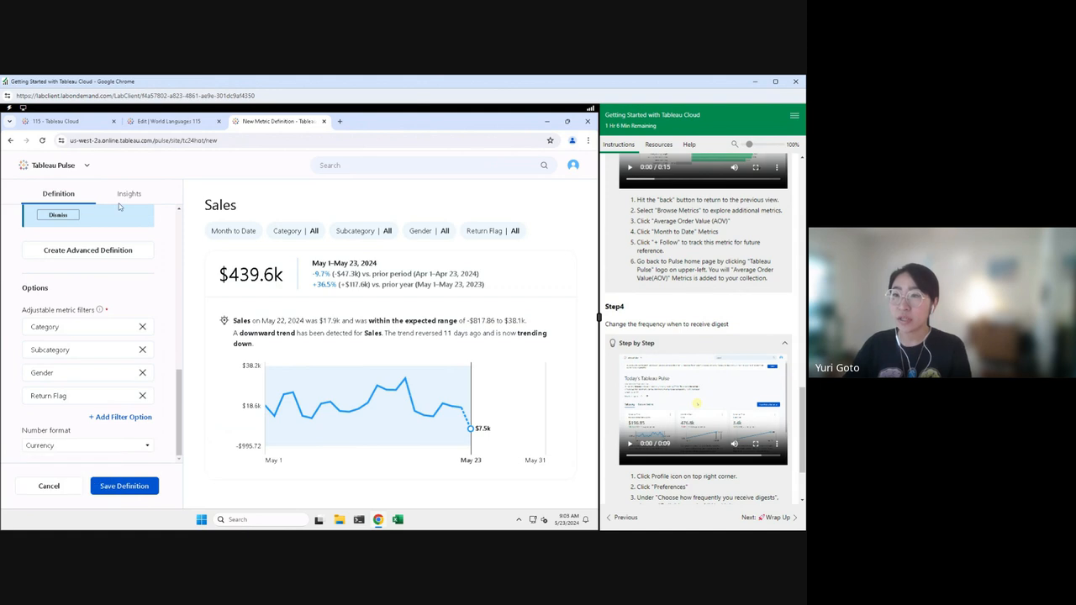
click(125, 194)
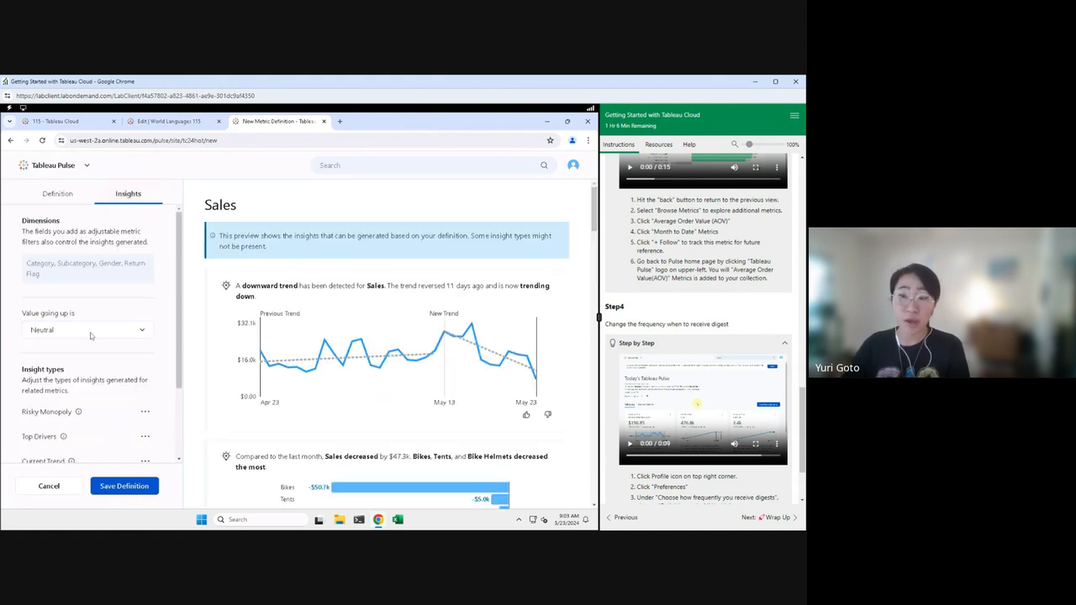
click(30, 330)
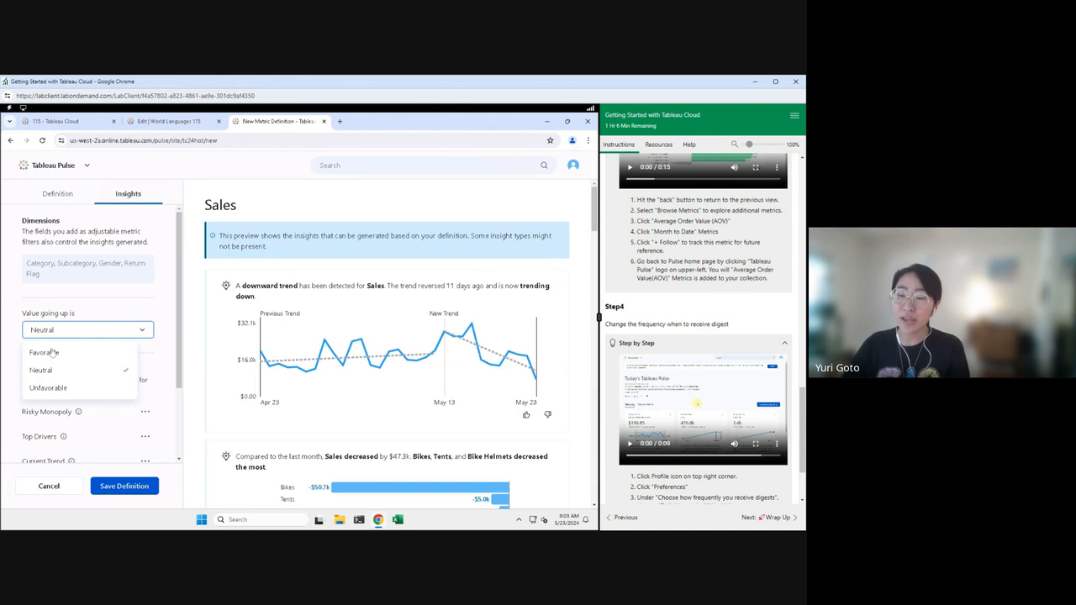
click(52, 354)
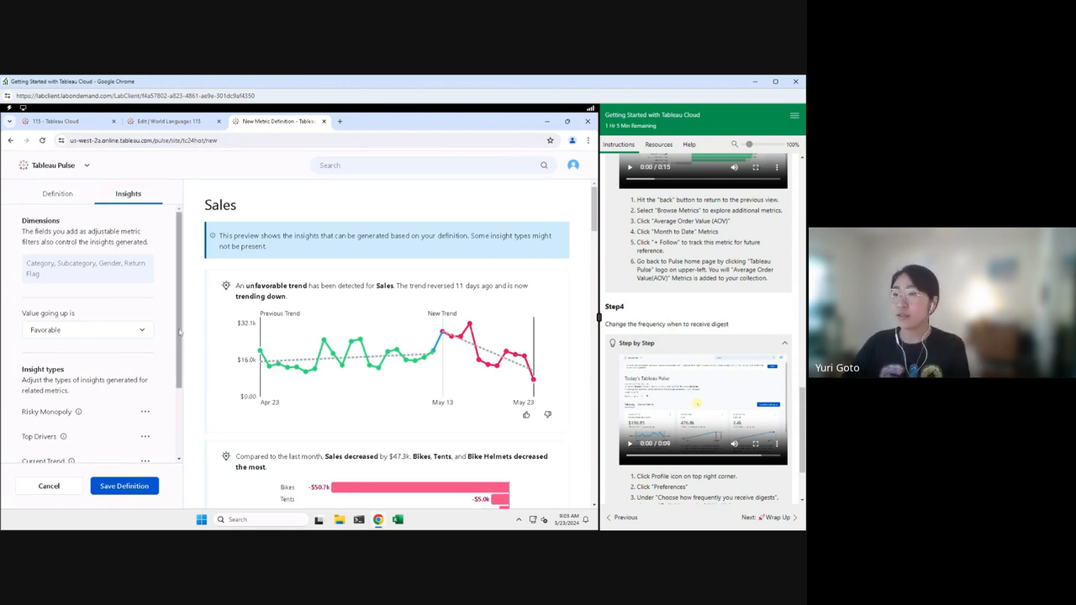
drag(176, 328, 177, 409)
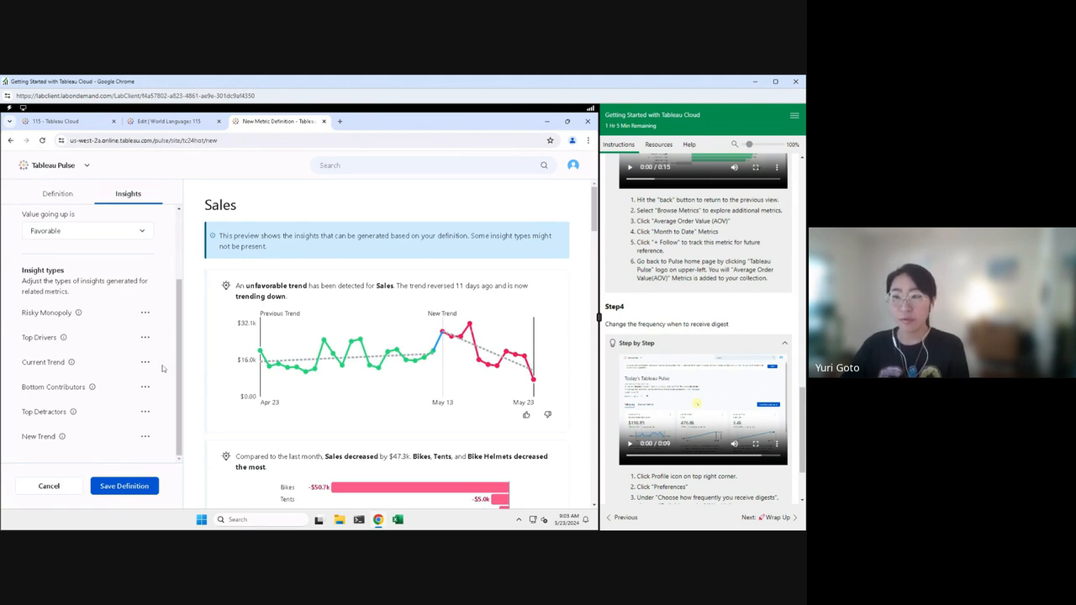
click(74, 198)
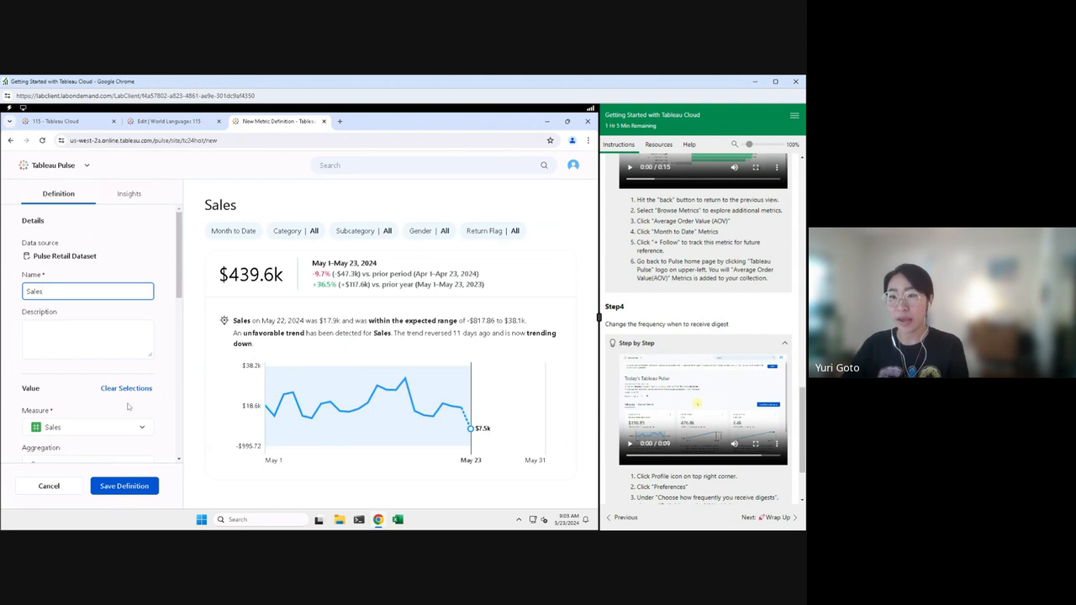
Step: Save the metric definition as Sales2 after the duplicate-name error, then advance to the review slide
click(129, 492)
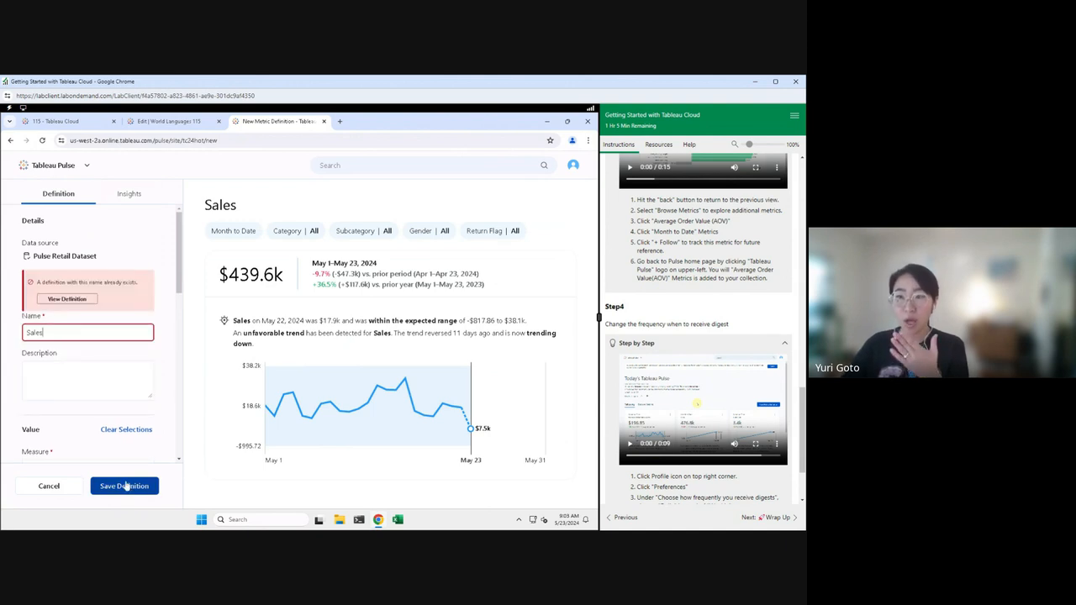
click(58, 338)
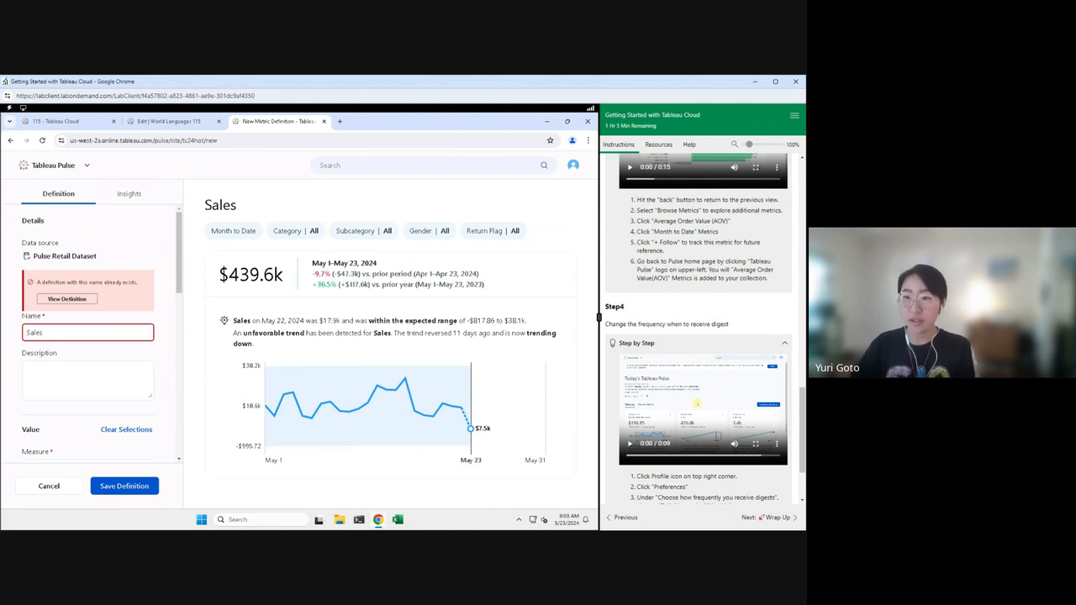
text(2)
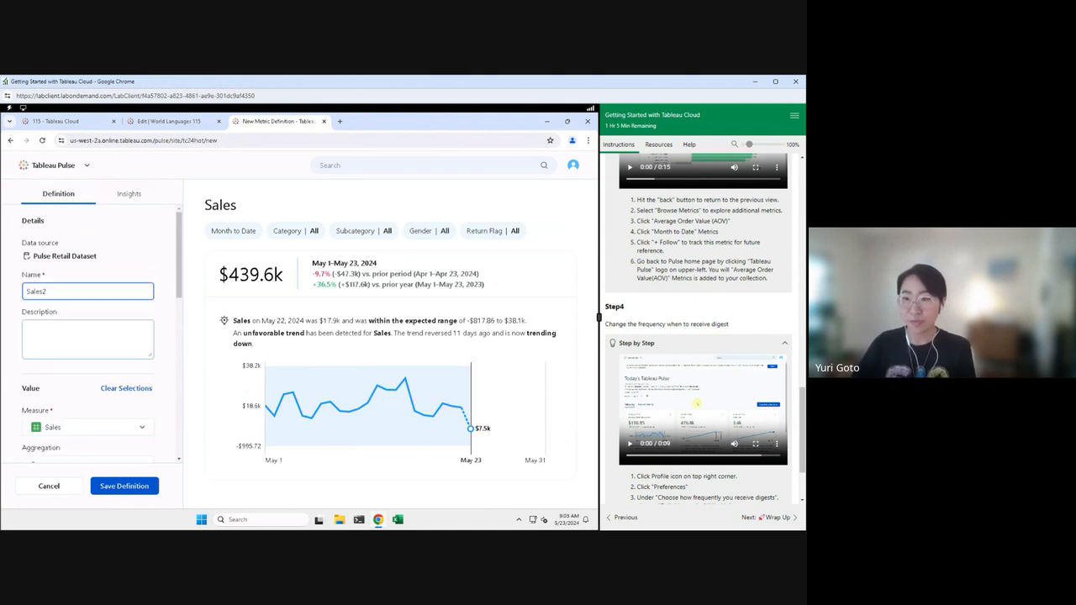
click(132, 487)
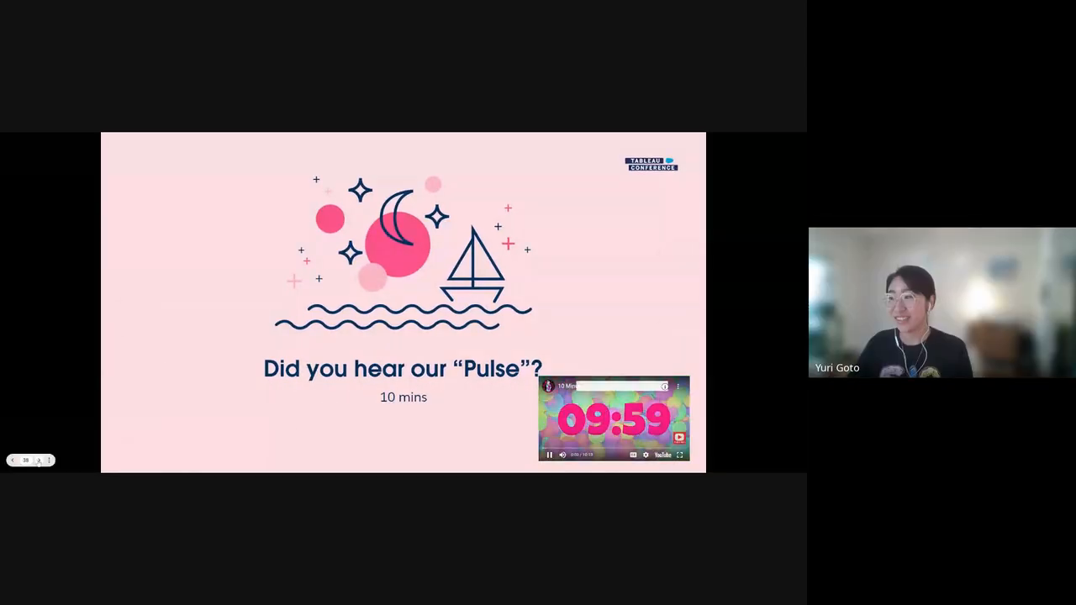
click(39, 460)
click(38, 460)
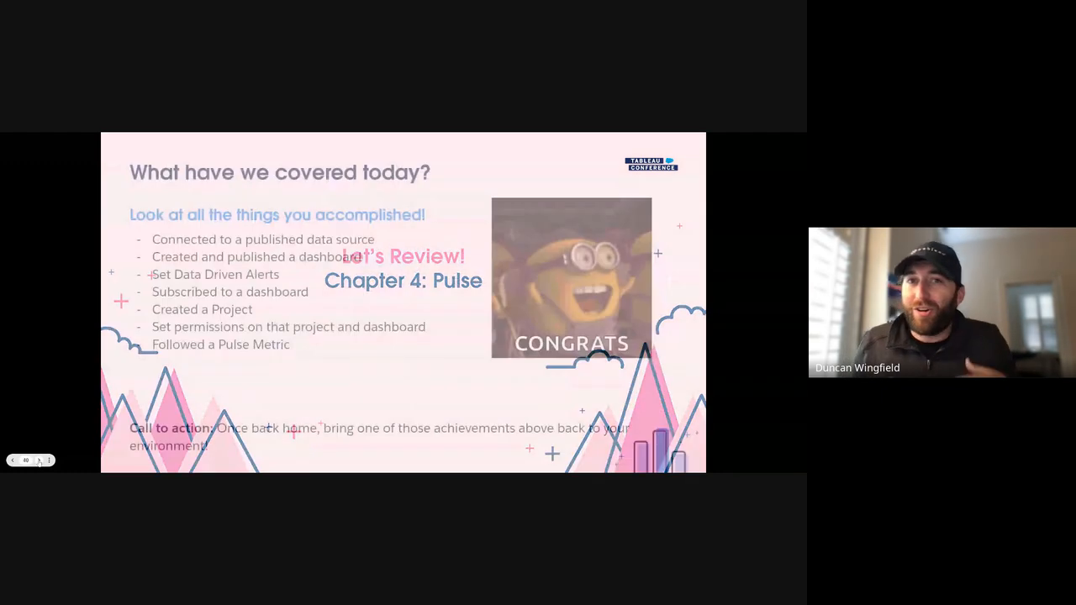